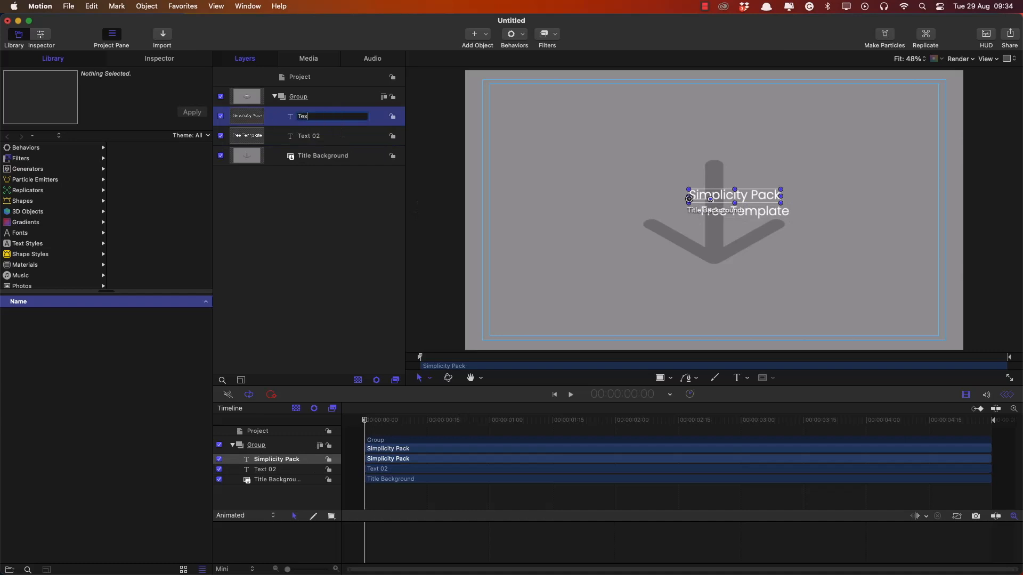
# Rename the "Simplicity Pack" text layer Text 01 and change its Poppins font to the bold style.
pyautogui.press('Return')
pyautogui.click(183, 63)
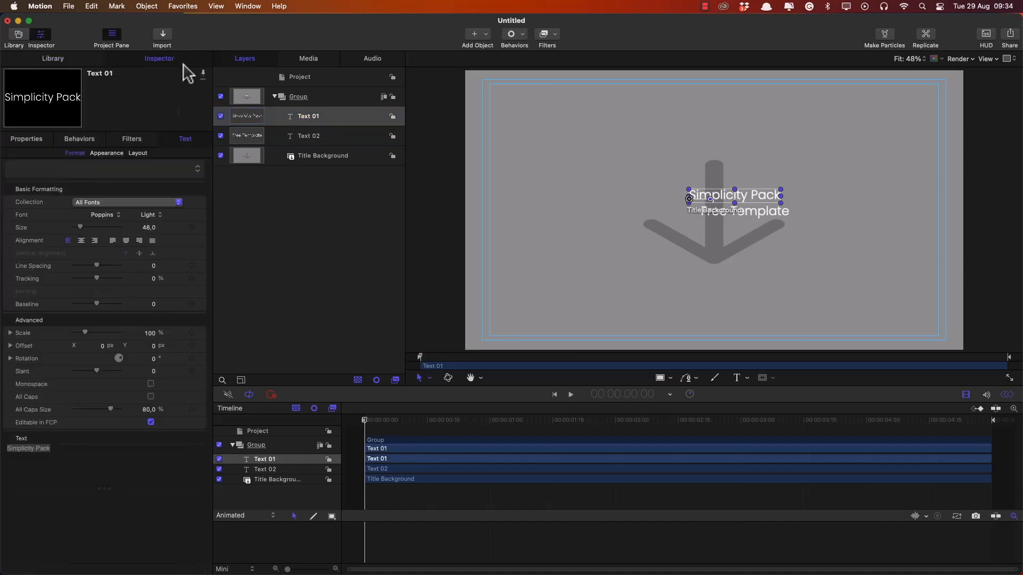
pyautogui.click(153, 215)
pyautogui.click(166, 307)
# Choose the Light style of Poppins for the Text 02 layer.
pyautogui.click(267, 136)
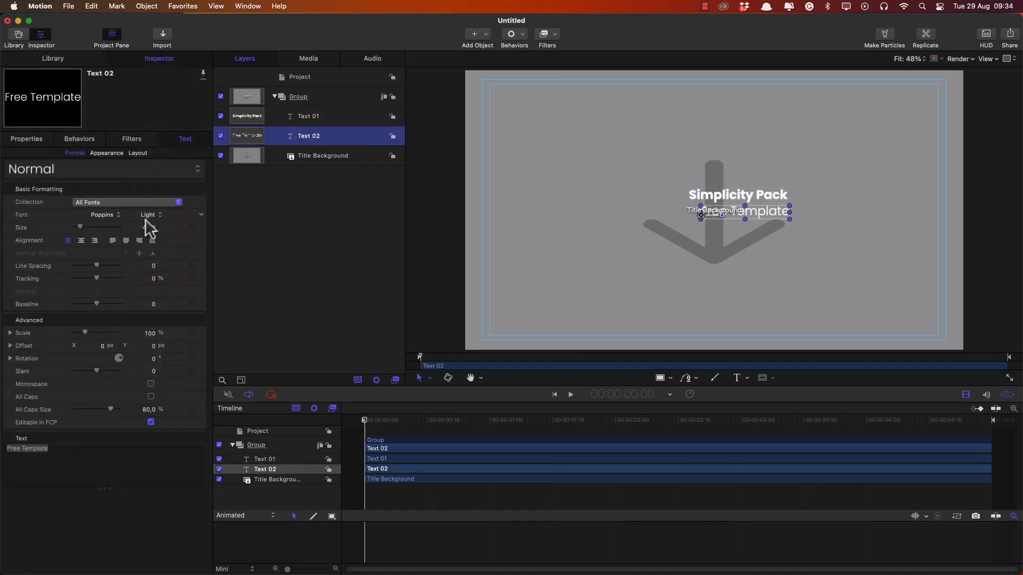
pyautogui.click(147, 215)
pyautogui.click(165, 217)
# Reset the transform position of both Text 01 and Text 02 to 0, 0.
pyautogui.keyDown('shift'); pyautogui.click(311, 117); pyautogui.keyUp('shift')
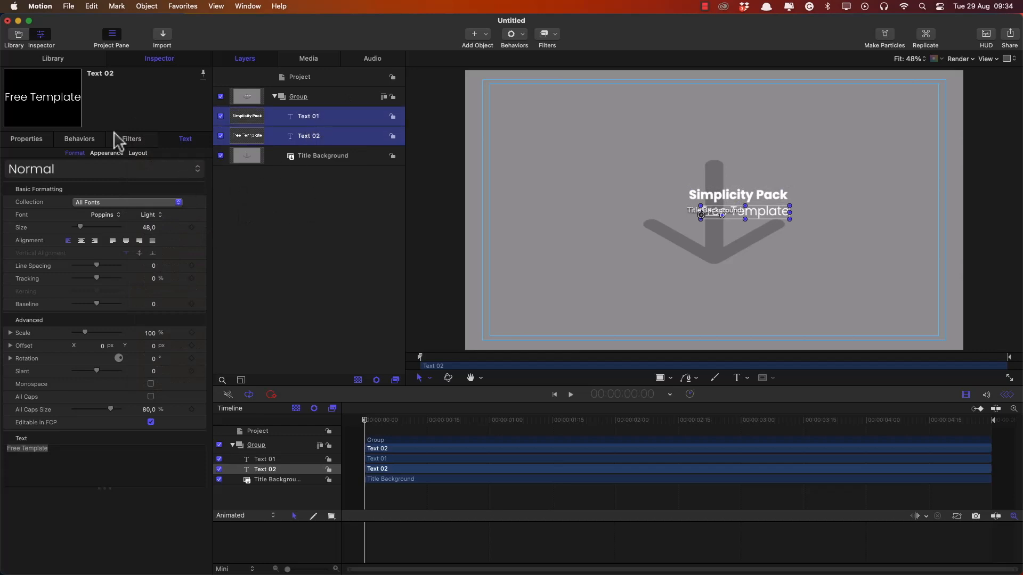
pyautogui.click(201, 169)
pyautogui.click(223, 171)
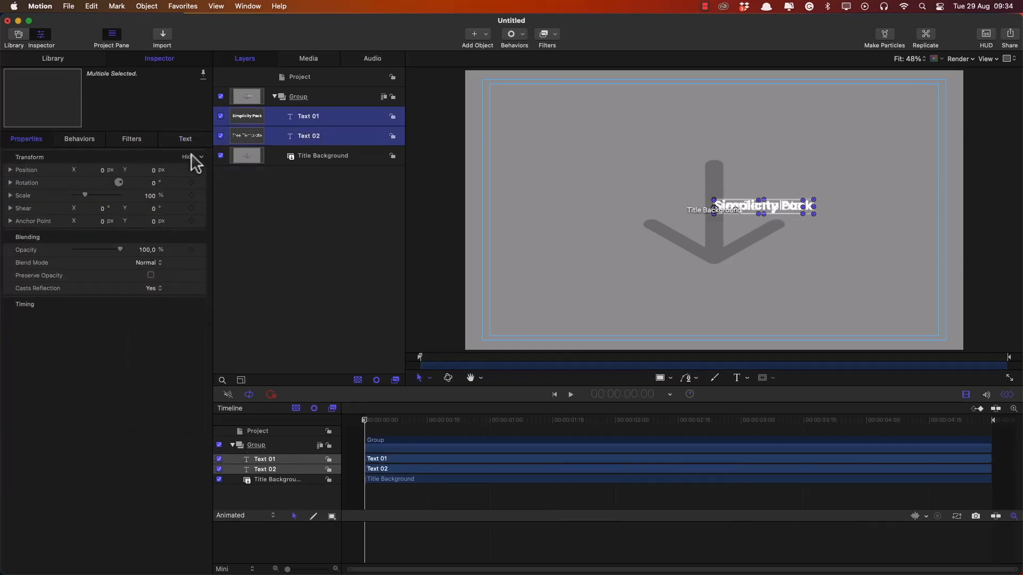
# Center-align the text of the Text 01 and Text 02 layers.
pyautogui.click(185, 139)
pyautogui.click(82, 241)
pyautogui.click(307, 140)
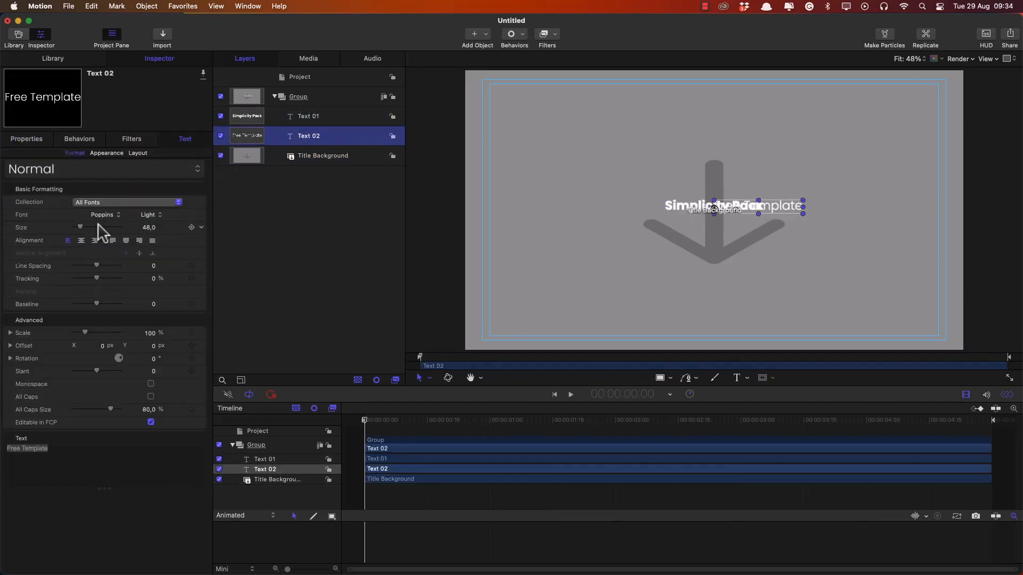
pyautogui.click(81, 240)
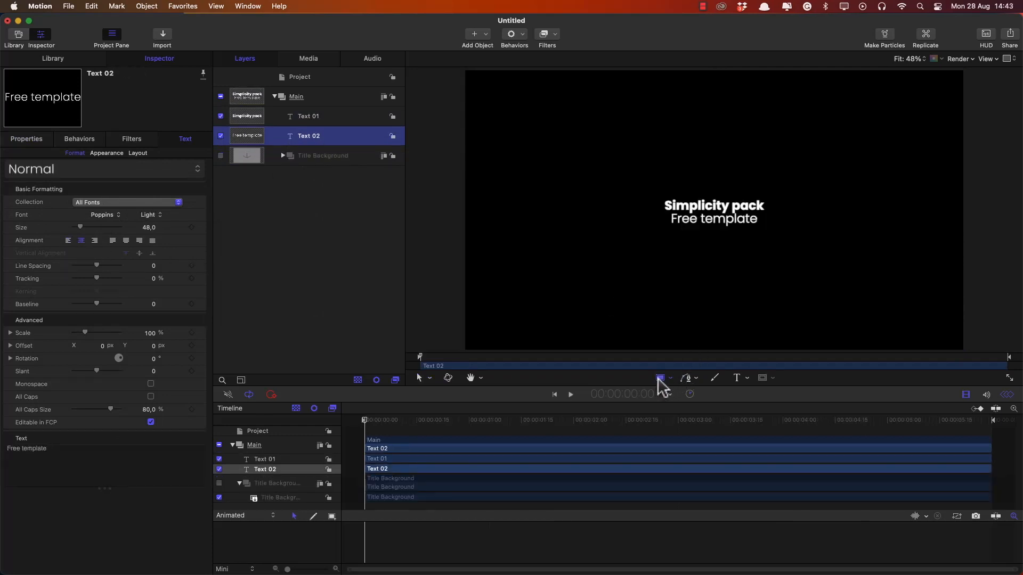
# Draw a rectangle about 413 by 77 px over the title text and order it below both text layers.
pyautogui.moveTo(661, 195)
pyautogui.mouseDown()
pyautogui.moveTo(672, 208)
pyautogui.moveTo(701, 201)
pyautogui.moveTo(770, 216)
pyautogui.mouseUp()
pyautogui.click(37, 142)
pyautogui.press('super+bracketleft')
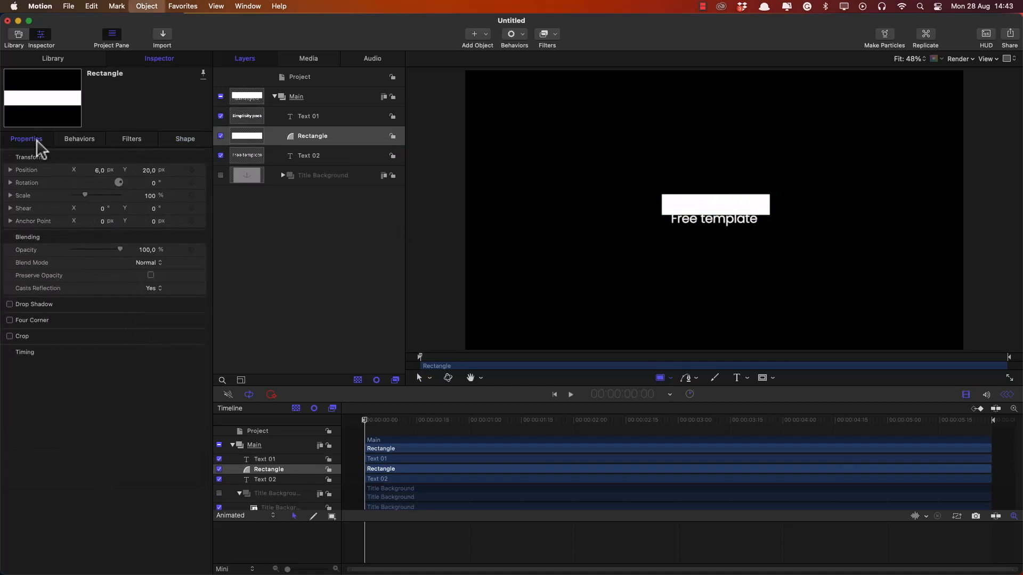
pyautogui.press('super+bracketleft')
# Reset the rectangle's position to the canvas center and set its width to 800 and its height to 150.
pyautogui.click(200, 165)
pyautogui.click(211, 174)
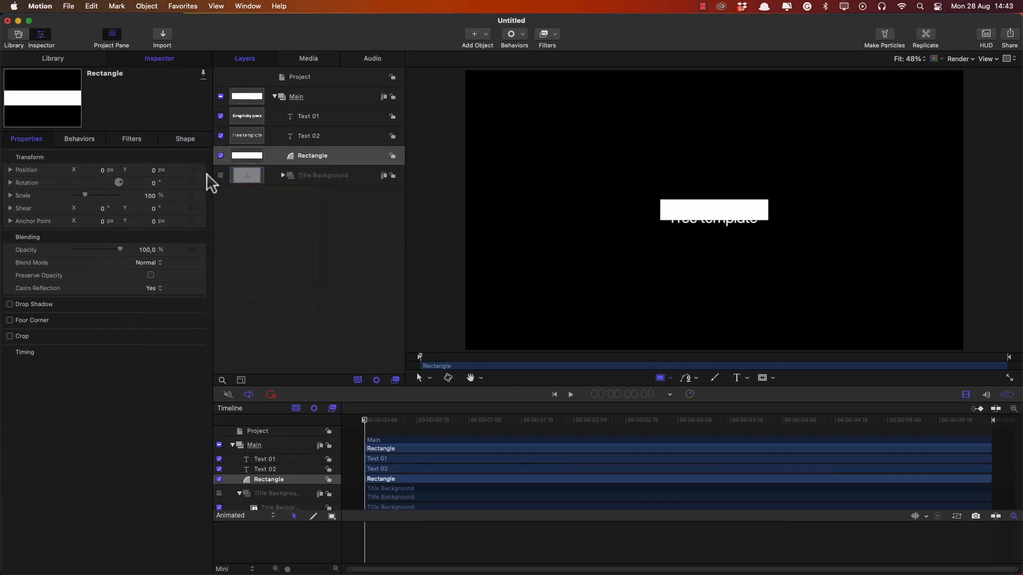
pyautogui.click(185, 139)
pyautogui.click(144, 153)
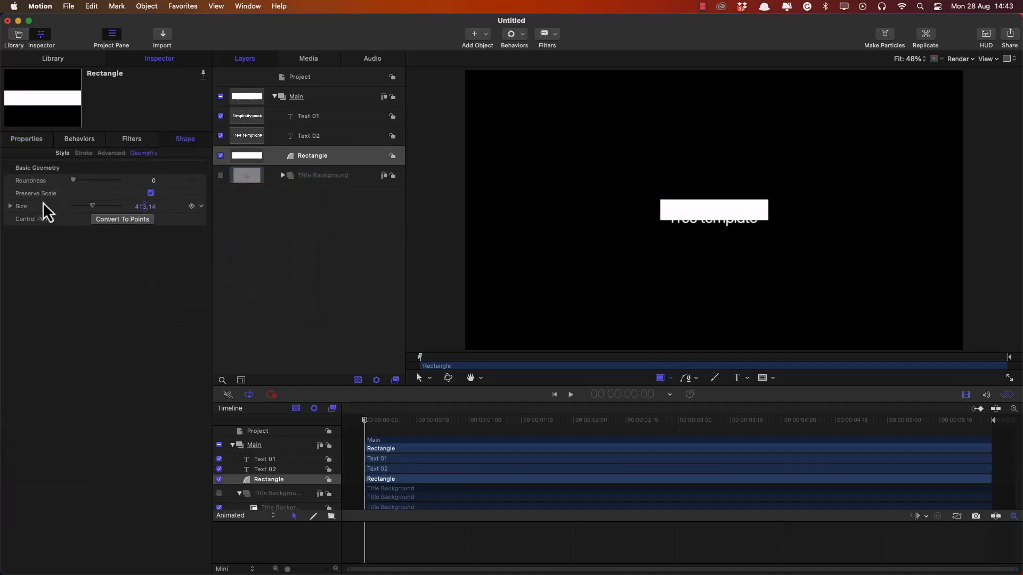
pyautogui.click(11, 206)
pyautogui.click(143, 218)
pyautogui.write('800')
pyautogui.press('Return')
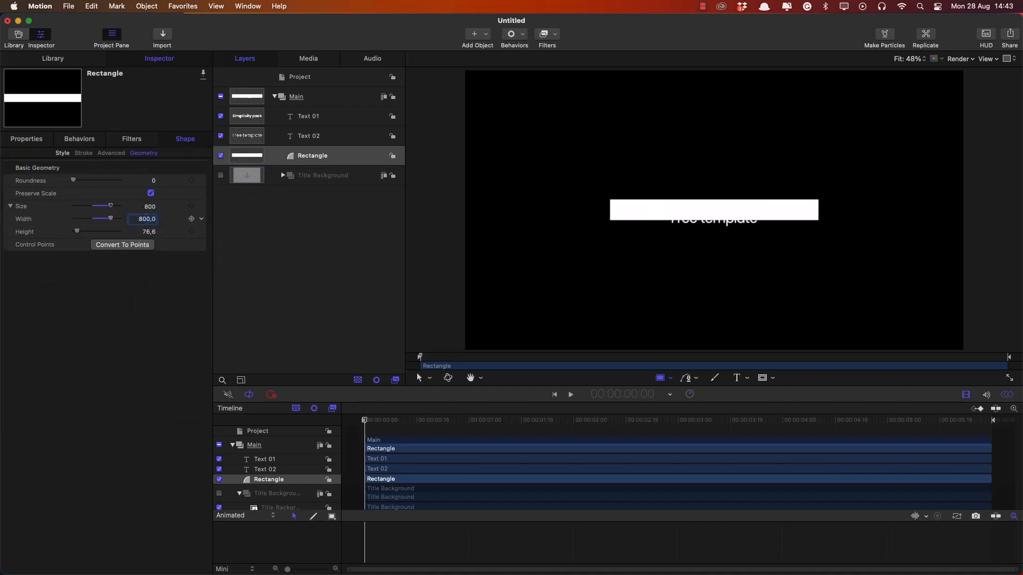
pyautogui.click(147, 232)
pyautogui.write('150')
pyautogui.press('Return')
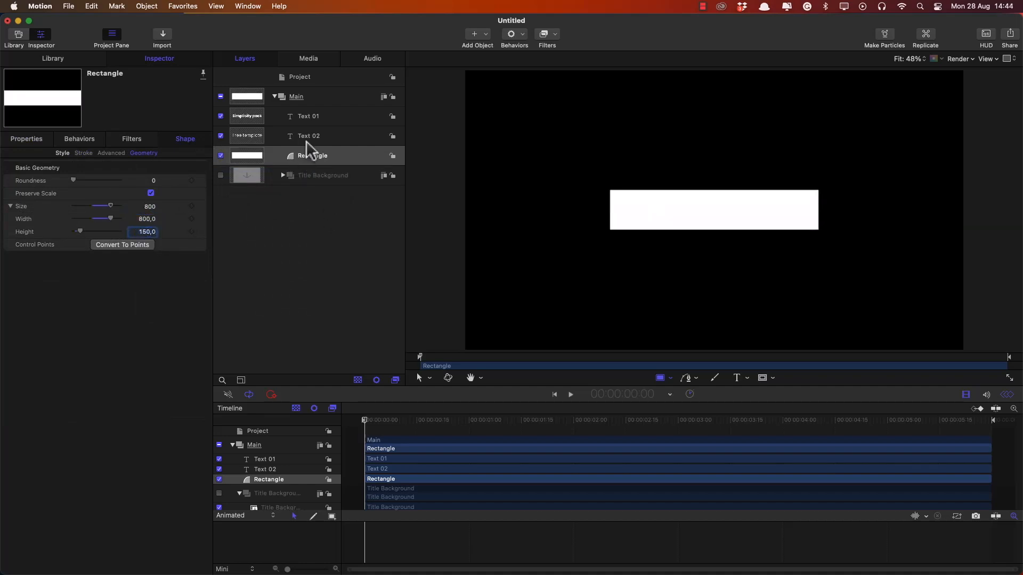
# Change the face color of the Text 01 layer to Licorice black.
pyautogui.click(314, 118)
pyautogui.click(105, 153)
pyautogui.click(143, 322)
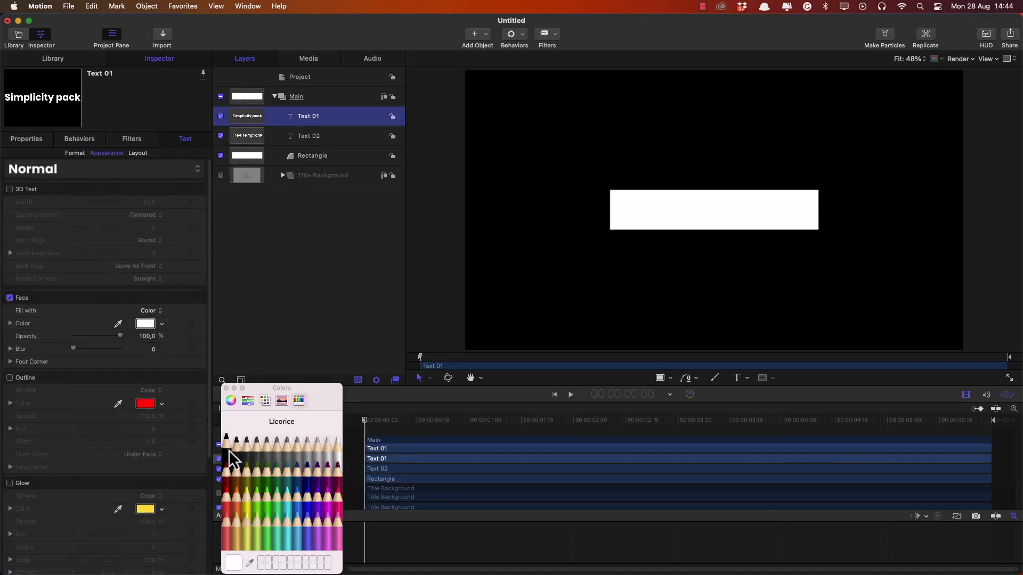
pyautogui.click(228, 452)
# Lower the Text 02 layer toward the bottom edge of the white rectangle.
pyautogui.click(314, 136)
pyautogui.click(27, 138)
pyautogui.moveTo(143, 169); pyautogui.dragTo(133, 169)
# Set the Text 01 layer's font size to 100 and its baseline to -30.
pyautogui.click(314, 116)
pyautogui.click(185, 138)
pyautogui.moveTo(153, 304); pyautogui.dragTo(143, 303)
pyautogui.click(27, 139)
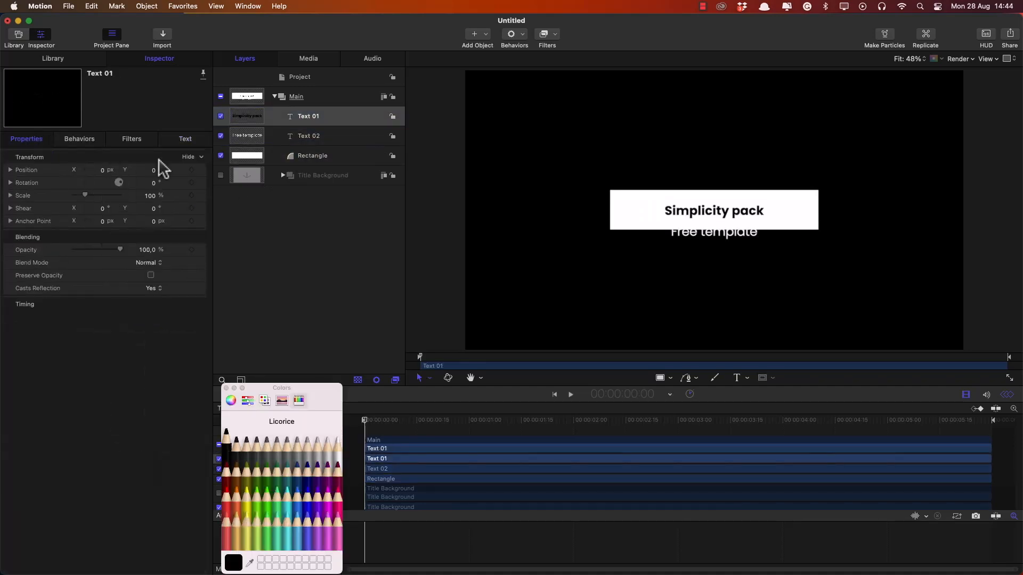
pyautogui.click(185, 139)
pyautogui.click(147, 227)
pyautogui.write('100')
pyautogui.click(147, 304)
pyautogui.write('-30')
pyautogui.press('Return')
# Set the white rectangle's width to 1000 and round its corners.
pyautogui.click(315, 155)
pyautogui.click(146, 217)
pyautogui.write('1000')
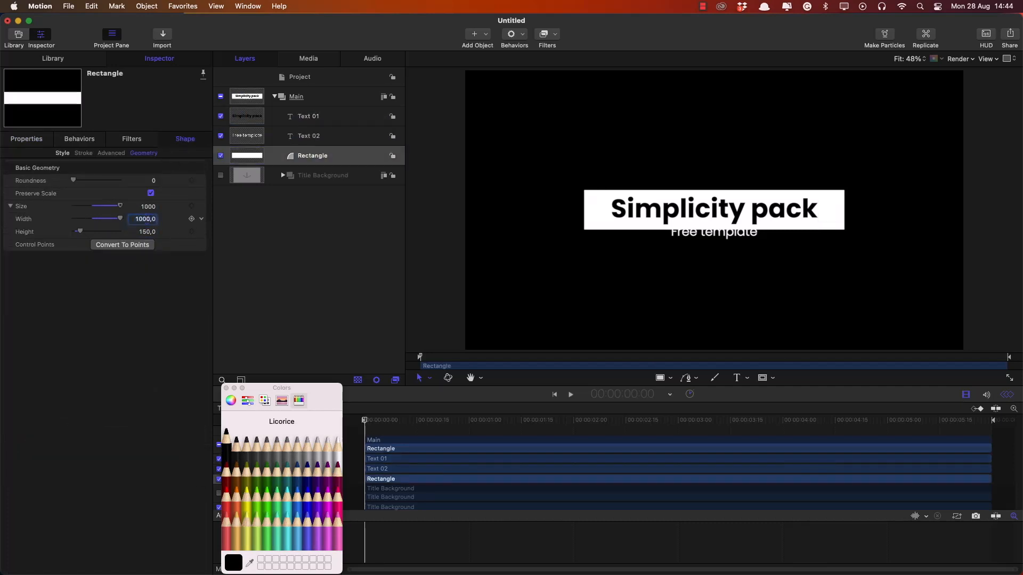
pyautogui.click(26, 139)
pyautogui.moveTo(76, 180); pyautogui.dragTo(103, 206)
# Put the rectangle in a group named Shape and give the group a 20° horizontal shear.
pyautogui.press('super+shift+g')
pyautogui.doubleClick(307, 156)
pyautogui.write('Shape')
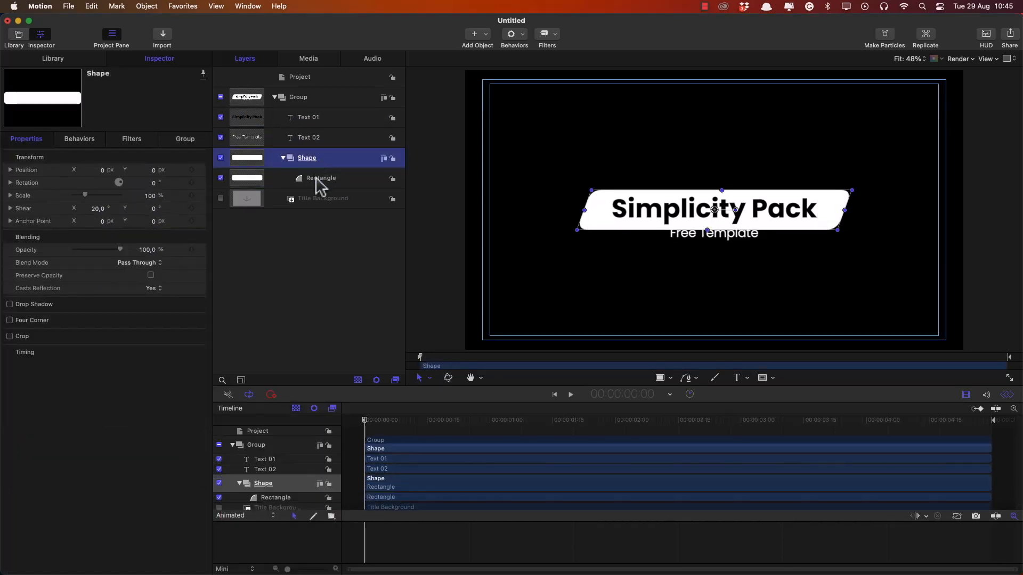
# Duplicate the rectangle in the Shape group, turning the copy into an unfilled shape with only an outline.
pyautogui.rightClick(318, 180)
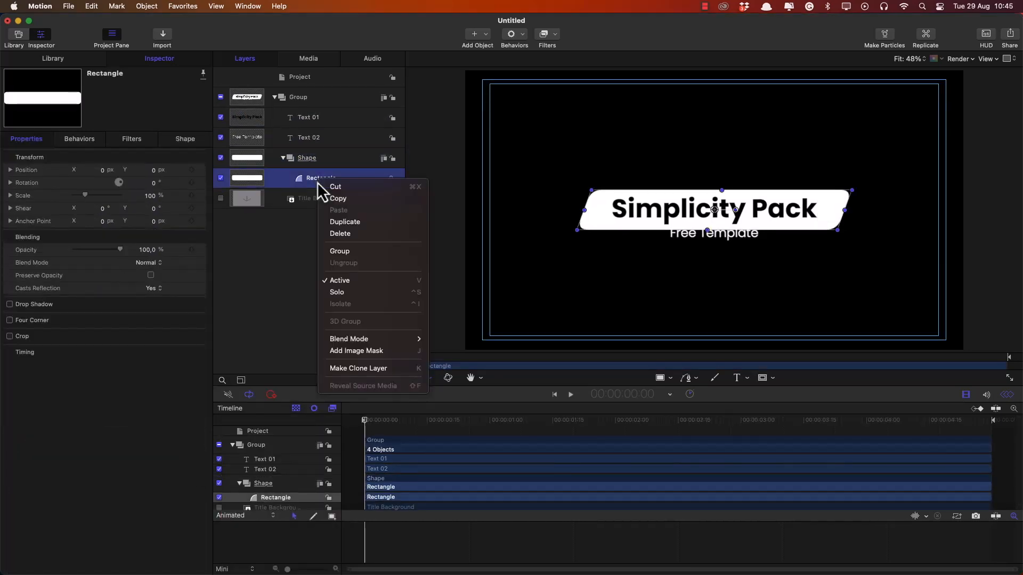
pyautogui.click(343, 222)
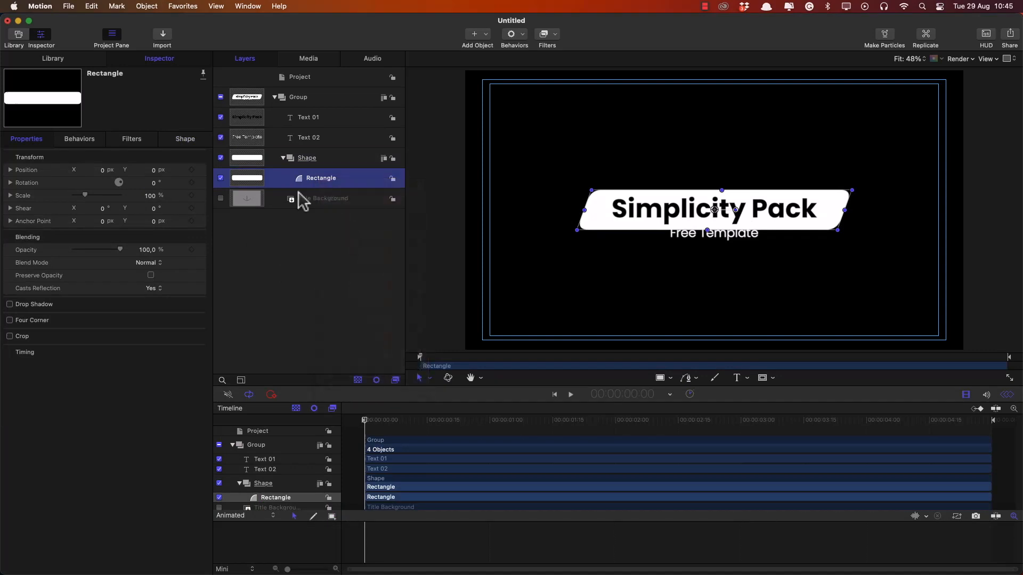
pyautogui.click(184, 139)
pyautogui.click(63, 153)
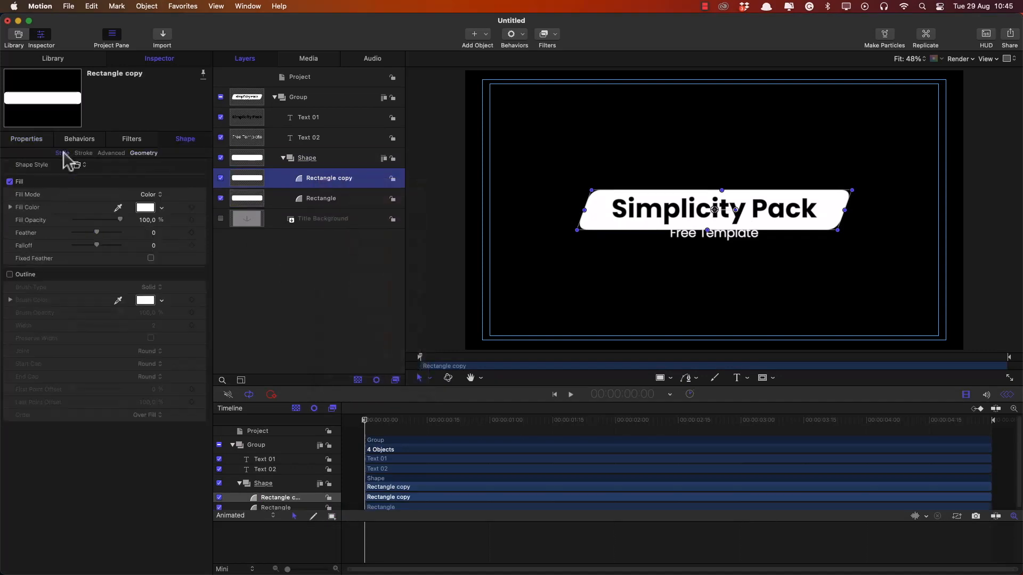
pyautogui.click(10, 182)
pyautogui.click(10, 274)
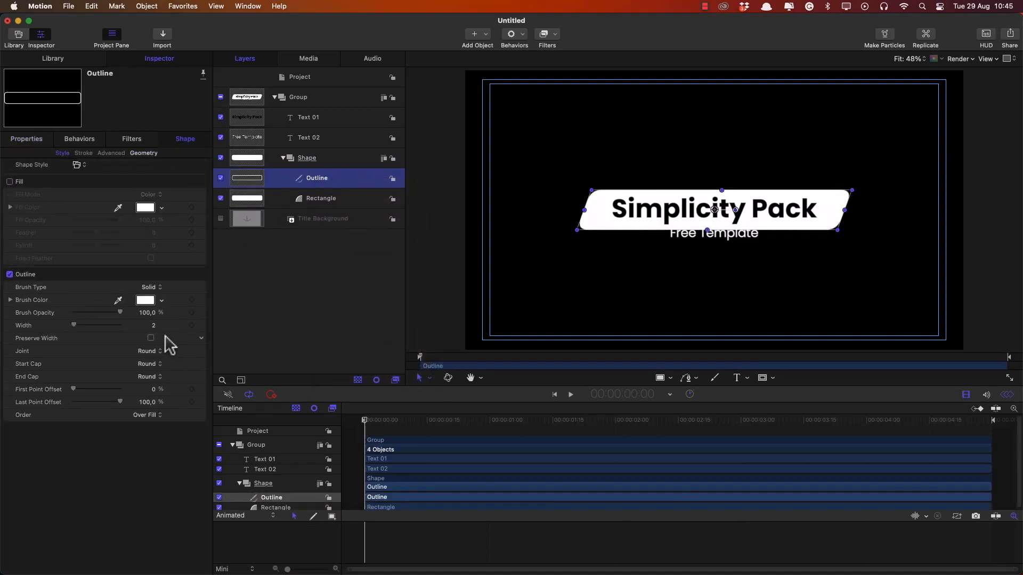
# Set the outline shape's stroke width to 8 and its brush color to cyan.
pyautogui.click(151, 326)
pyautogui.write('8')
pyautogui.press('Return')
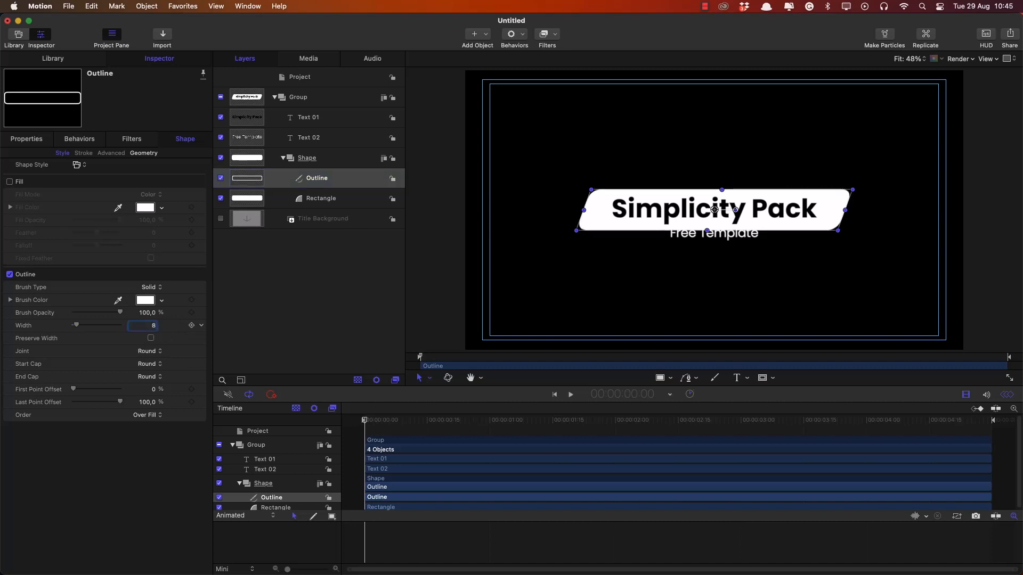
pyautogui.click(144, 301)
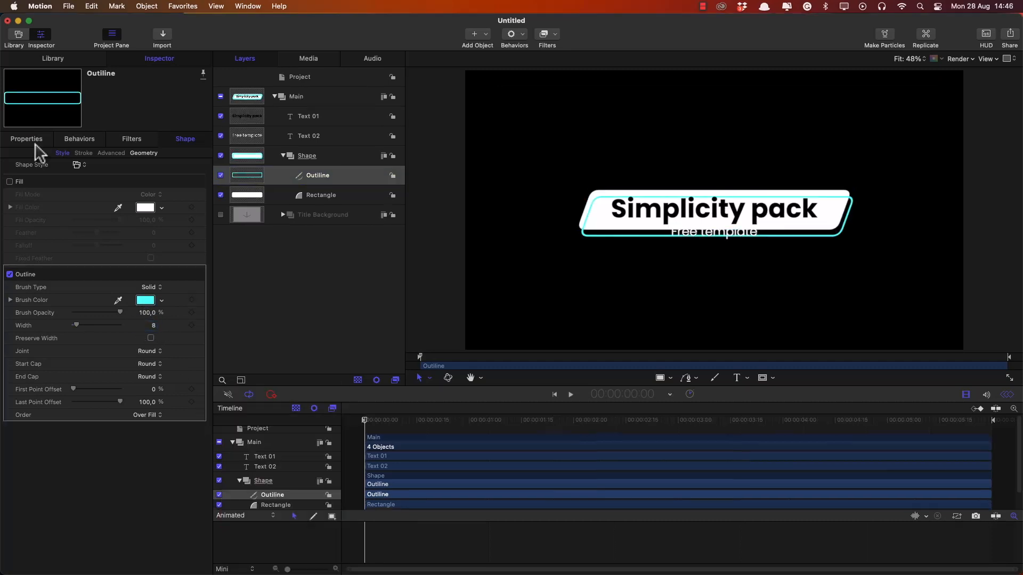
# Rotate the cyan outline shape by 180°.
pyautogui.click(33, 140)
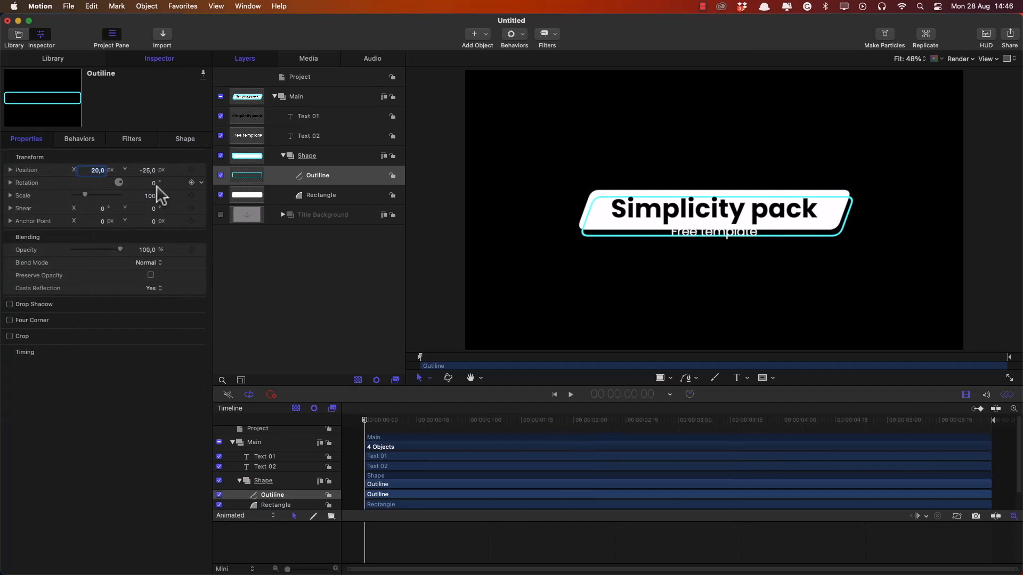
pyautogui.click(153, 182)
pyautogui.write('180')
pyautogui.press('Return')
# Set the outline's First Point Offset to 40%.
pyautogui.click(184, 140)
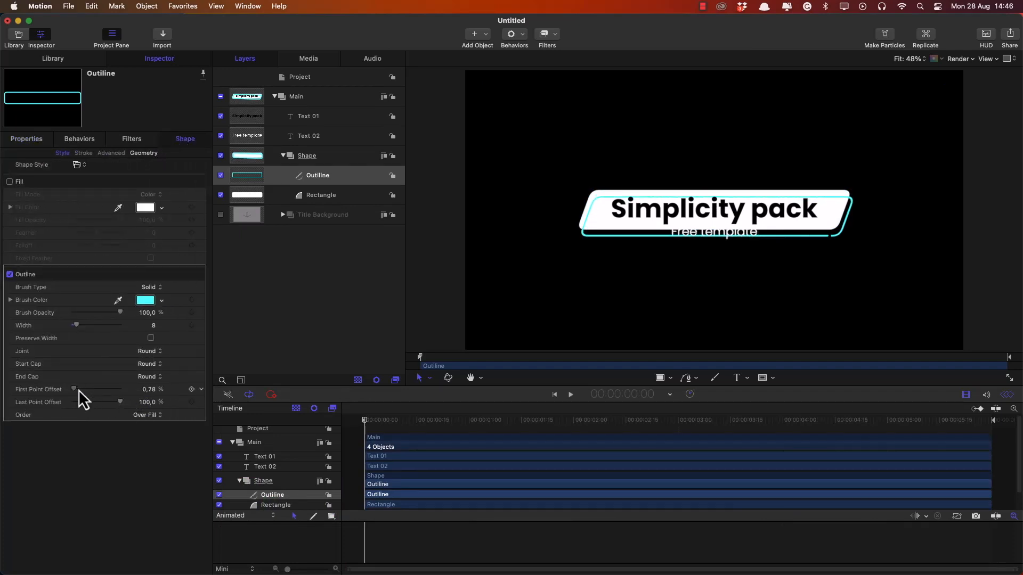
pyautogui.moveTo(84, 390); pyautogui.dragTo(95, 392)
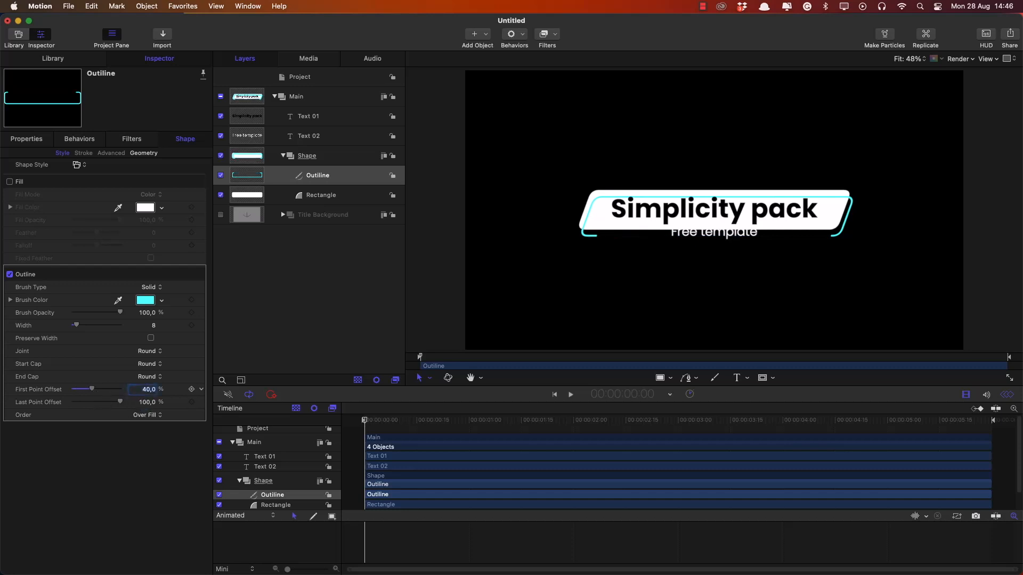
pyautogui.press('Return')
# Nudge the Text 02 layer slightly lower beneath the title bar and set the outline's Y position to -27 px.
pyautogui.press('F1')
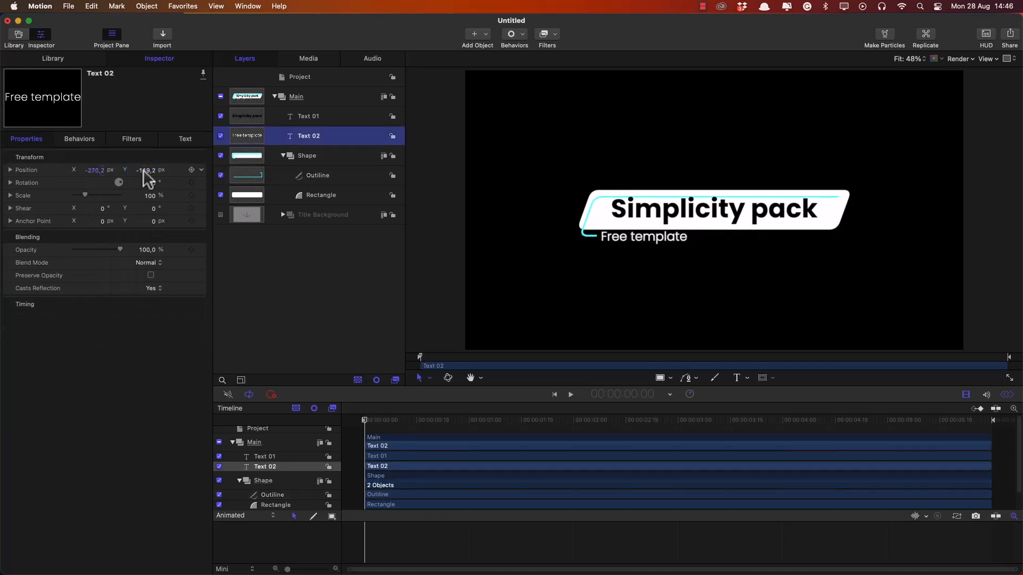
pyautogui.moveTo(144, 171); pyautogui.dragTo(143, 178)
pyautogui.click(309, 177)
pyautogui.press('super+z')
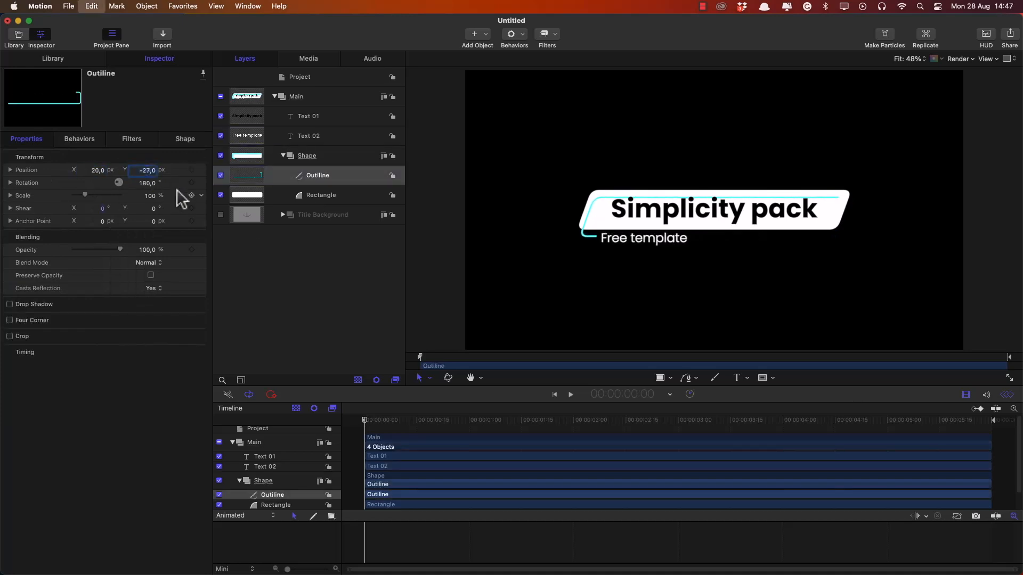
pyautogui.moveTo(147, 232); pyautogui.dragTo(156, 232)
# Add two empty groups above the text layers inside the Main group and name them Text 01 and Text 02.
pyautogui.press('shift+super+n')
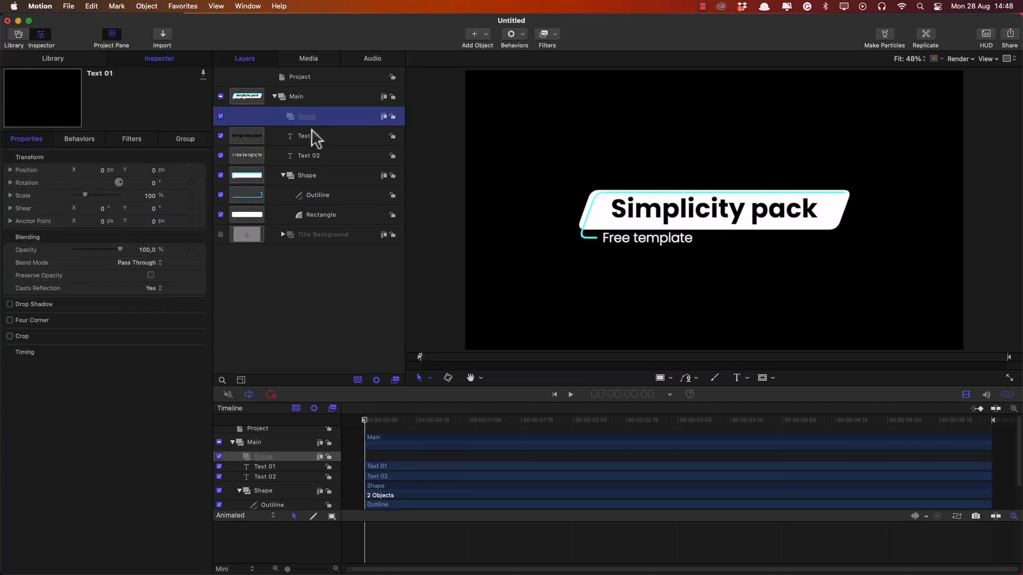
pyautogui.press('super+d')
pyautogui.click(313, 156)
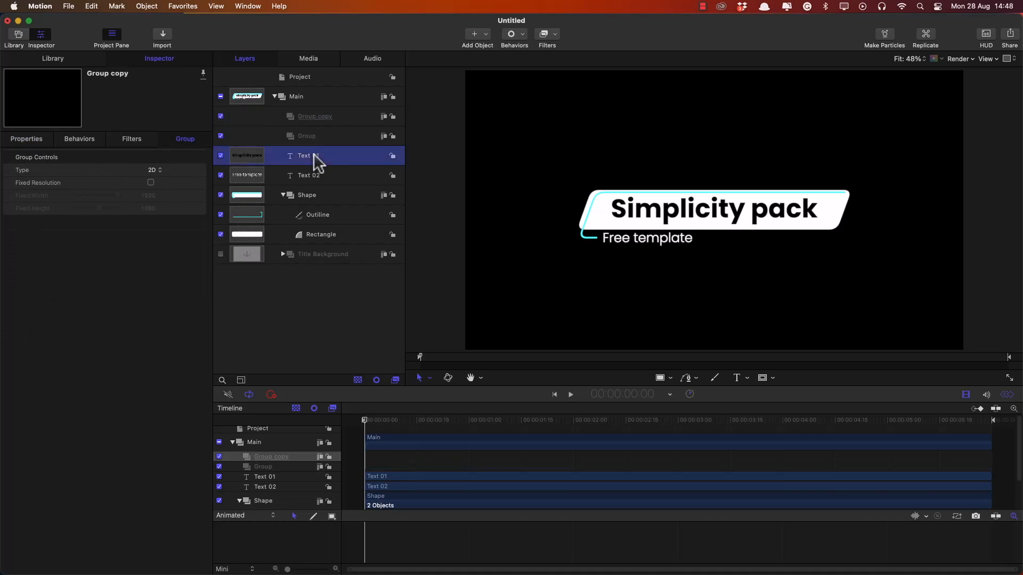
pyautogui.click(327, 155)
pyautogui.doubleClick(326, 116)
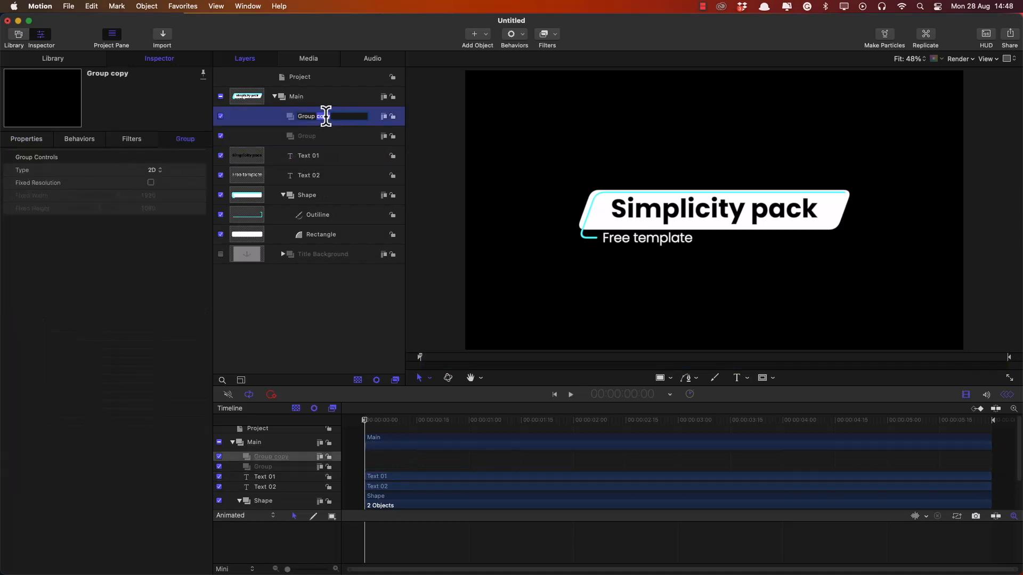
pyautogui.doubleClick(317, 136)
pyautogui.write('Text 02')
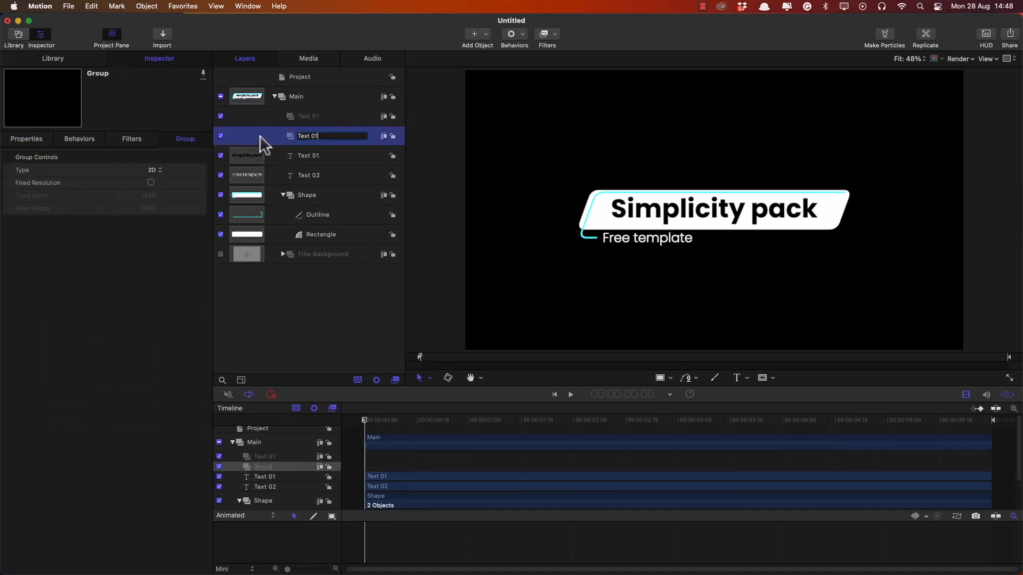
pyautogui.press('Return')
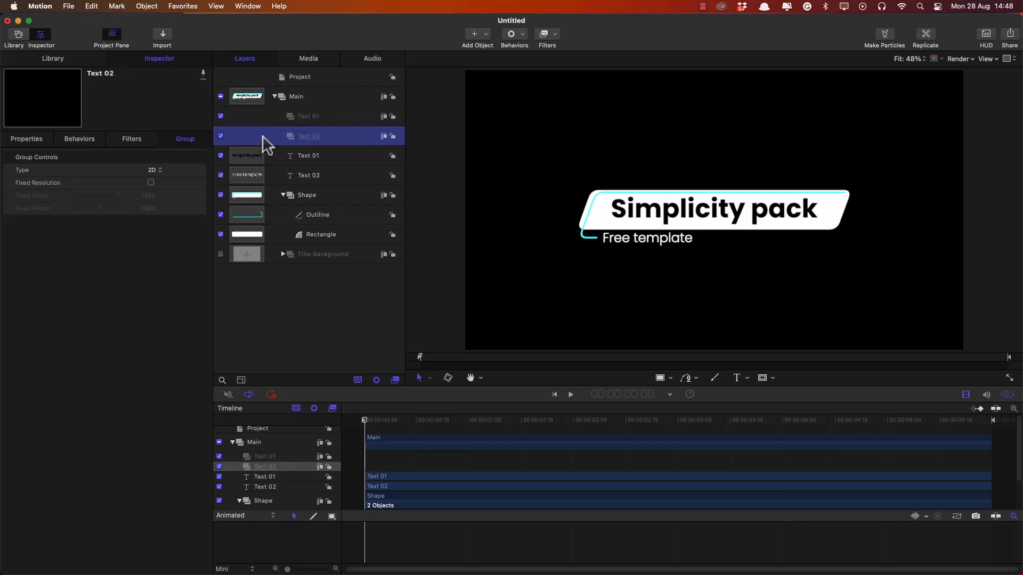
# Create a new top-level group and nest the Main group inside it.
pyautogui.click(301, 99)
pyautogui.press('super+shift+n')
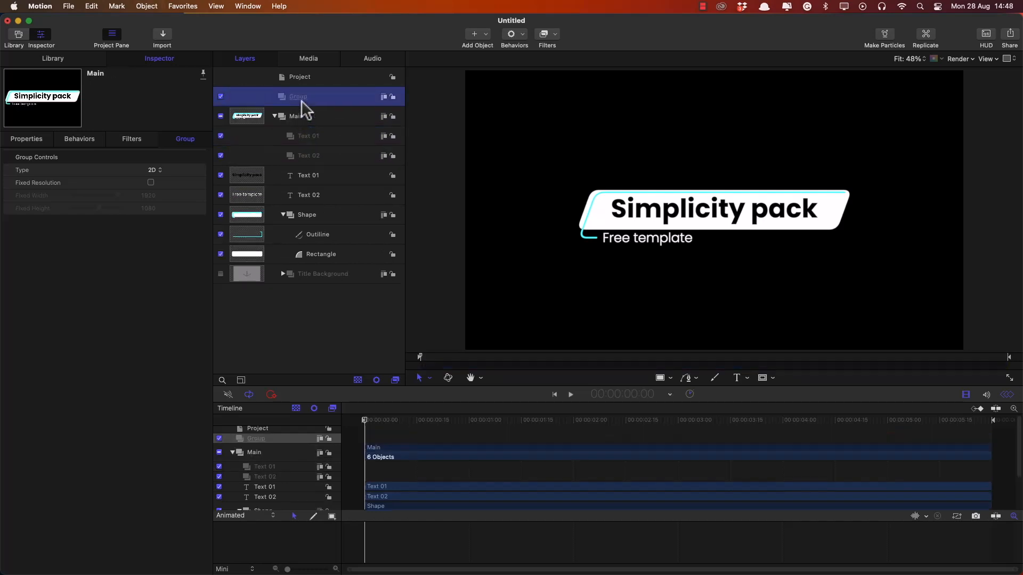
pyautogui.click(303, 116)
pyautogui.moveTo(303, 116); pyautogui.dragTo(309, 97)
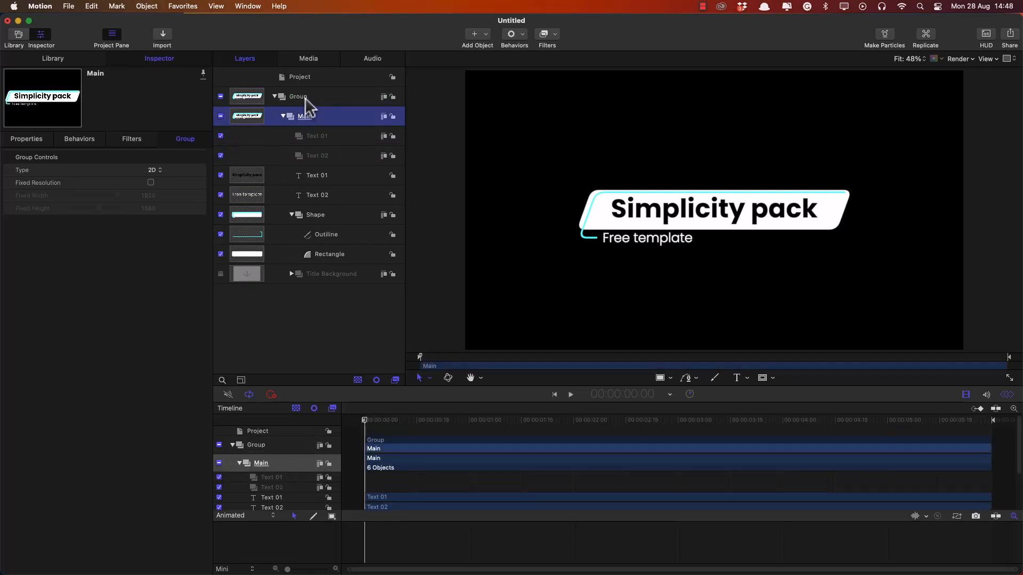
# Name the outer group Main, copying the nested group's name.
pyautogui.click(304, 97)
pyautogui.doubleClick(307, 115)
pyautogui.press('super+c')
pyautogui.doubleClick(302, 98)
pyautogui.press('super+v')
pyautogui.press('Return')
# Move the Text 01 and Text 02 text layers into their matching groups.
pyautogui.moveTo(310, 136); pyautogui.dragTo(325, 142)
pyautogui.moveTo(322, 195); pyautogui.dragTo(325, 178)
# Add two empty groups inside the Shape group and name them Outline and Rectangle.
pyautogui.click(325, 215)
pyautogui.click(325, 233)
pyautogui.press('super+shift+g')
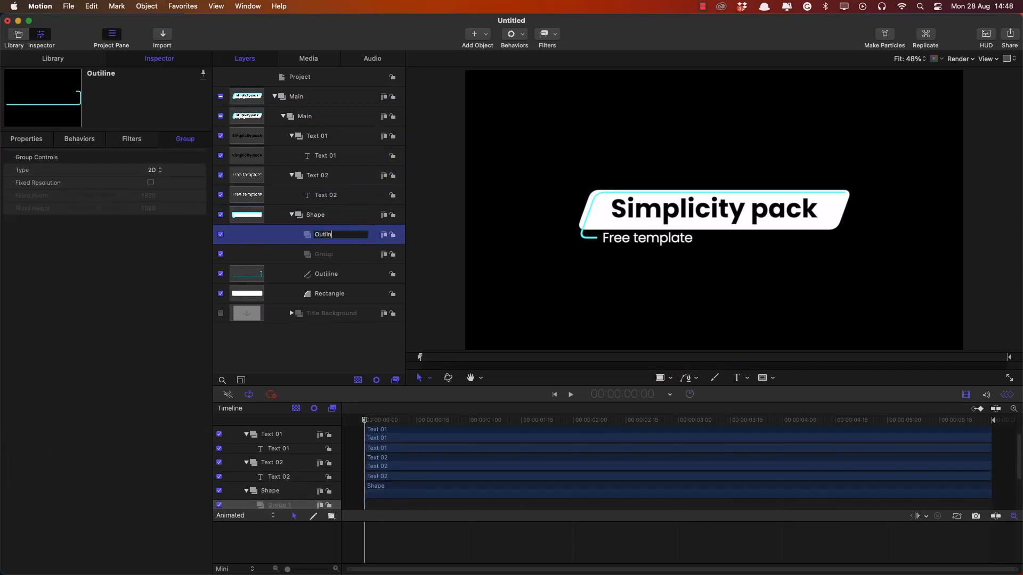
pyautogui.doubleClick(319, 254)
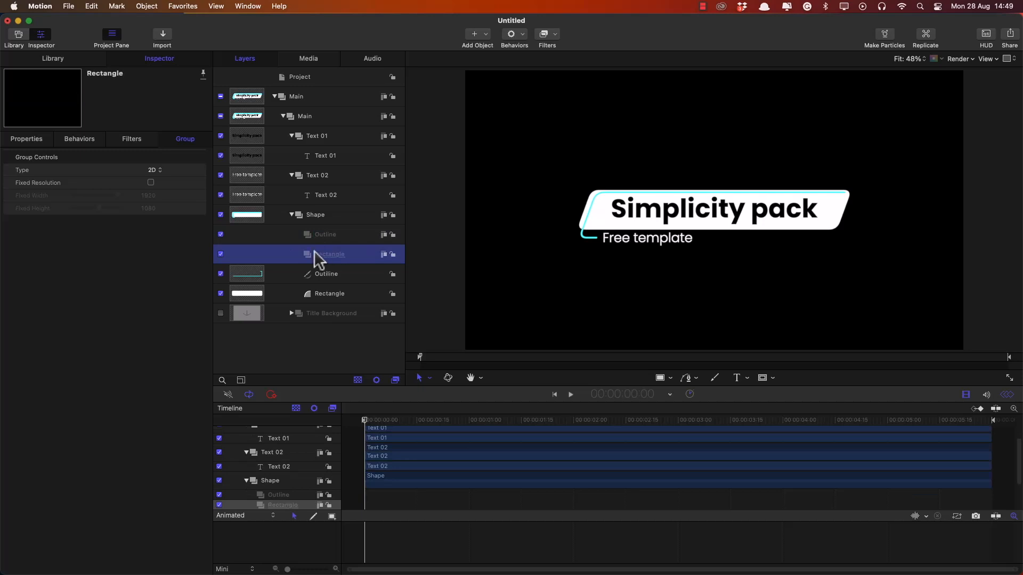
# Move the outline and rectangle shapes into the matching Outline and Rectangle groups inside Shape.
pyautogui.moveTo(332, 274); pyautogui.dragTo(330, 236)
pyautogui.moveTo(333, 293); pyautogui.dragTo(333, 274)
# Reset the Scale parameter of the rectangle shape and the outline shape inside their groups.
pyautogui.click(325, 234)
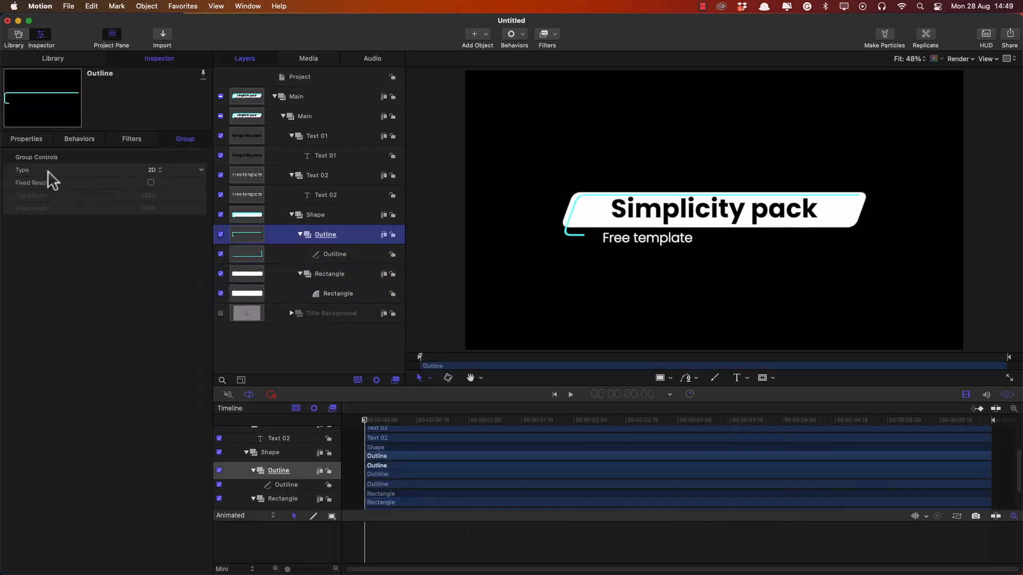
pyautogui.click(30, 143)
pyautogui.click(325, 275)
pyautogui.click(332, 290)
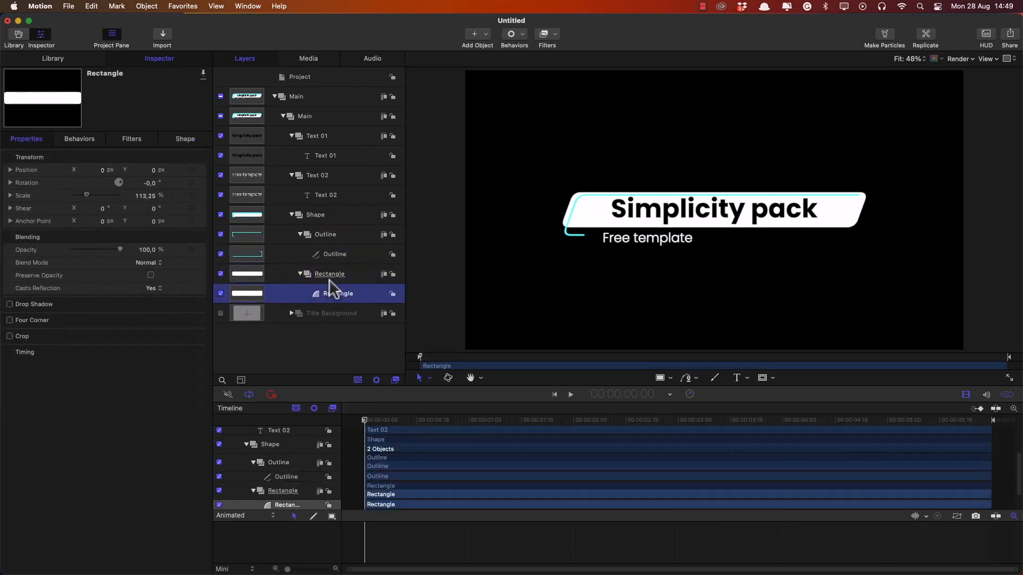
pyautogui.click(201, 196)
pyautogui.click(332, 255)
pyautogui.click(201, 196)
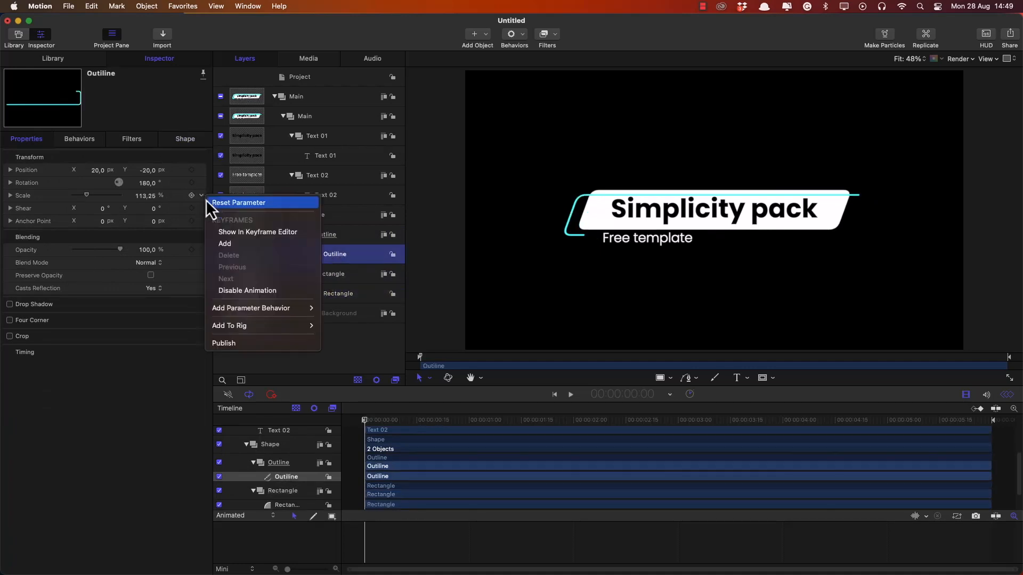
pyautogui.click(238, 202)
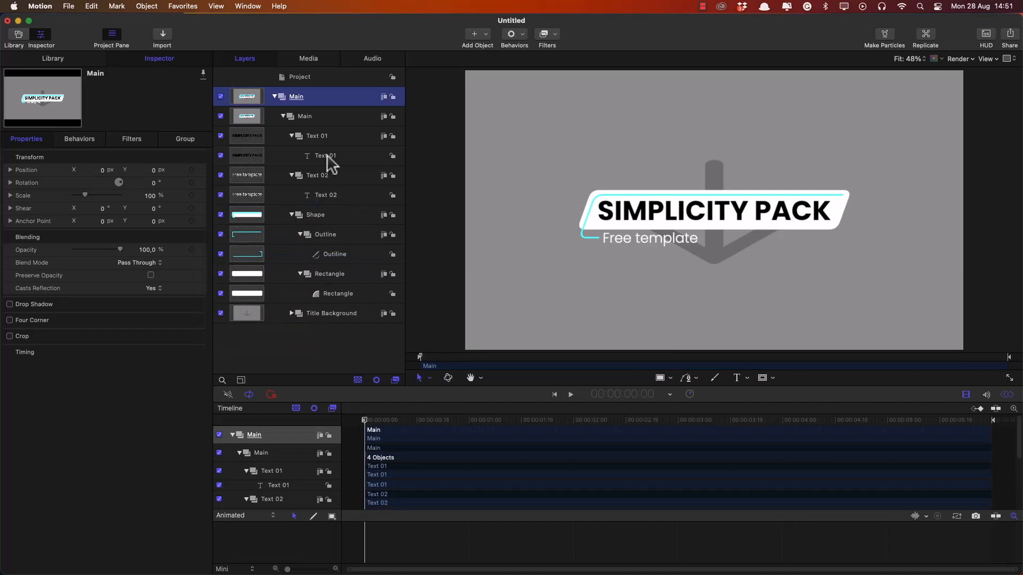
# Apply the Sequence Text animation behavior to the Text 01 text layer.
pyautogui.click(326, 155)
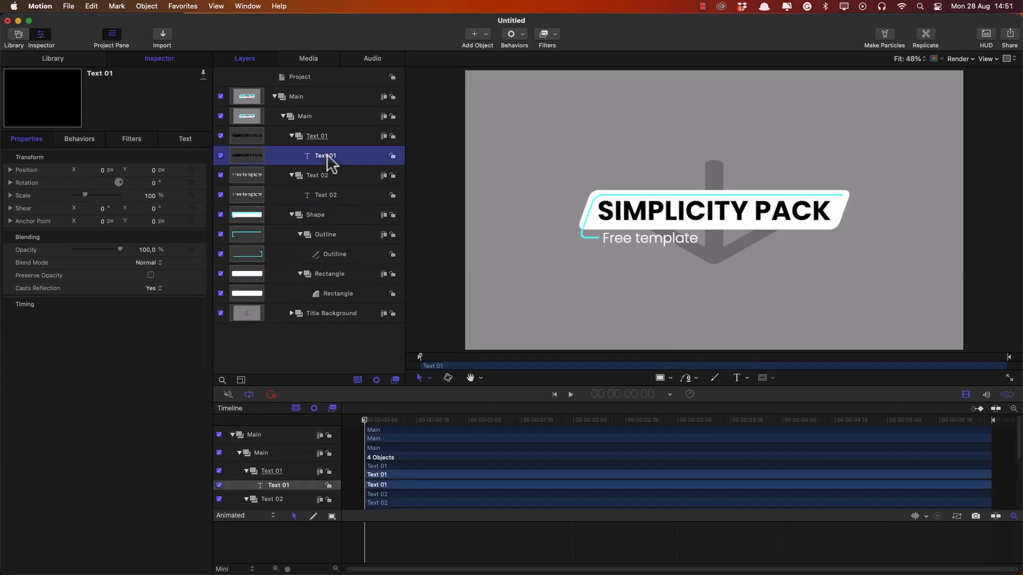
pyautogui.click(476, 35)
pyautogui.click(499, 35)
pyautogui.click(515, 35)
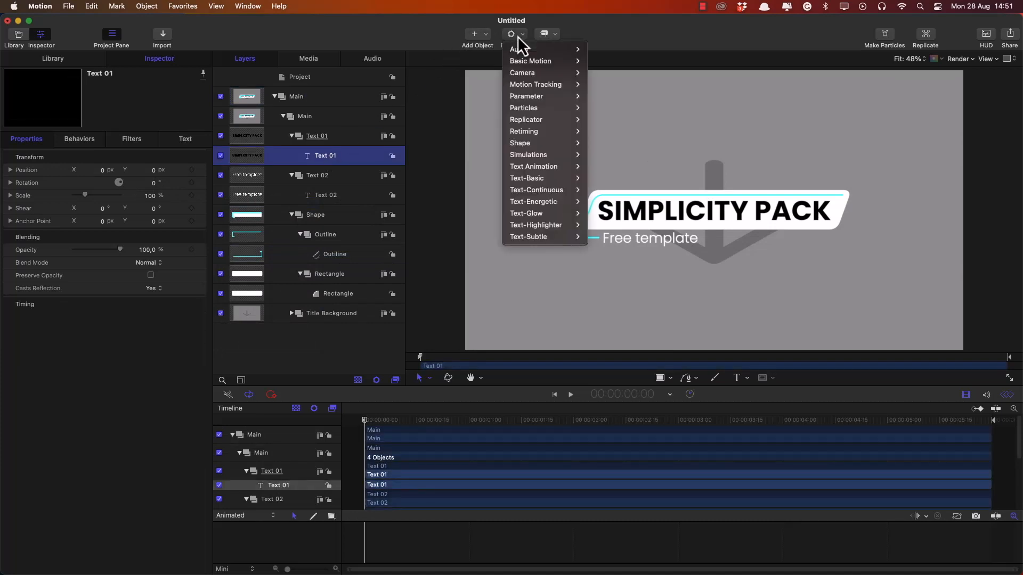
pyautogui.moveTo(551, 166)
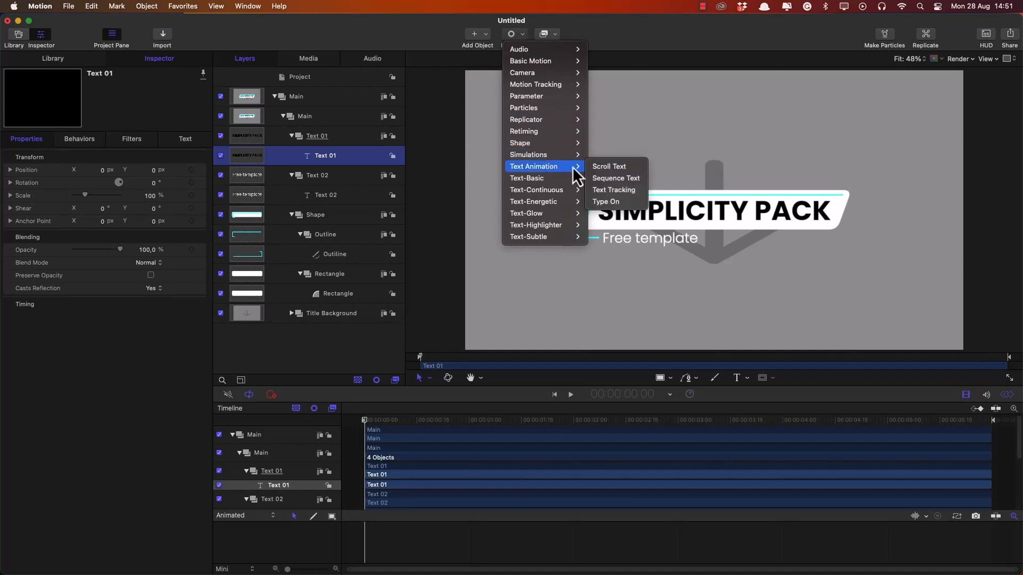
pyautogui.click(610, 176)
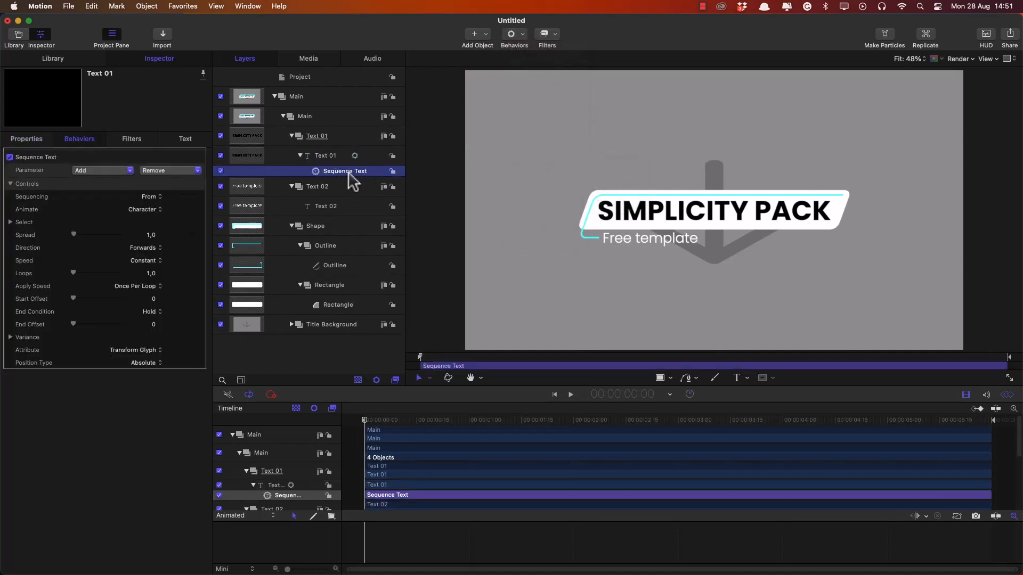
# Add the Scale and Opacity format parameters to the Sequence Text behavior.
pyautogui.click(97, 171)
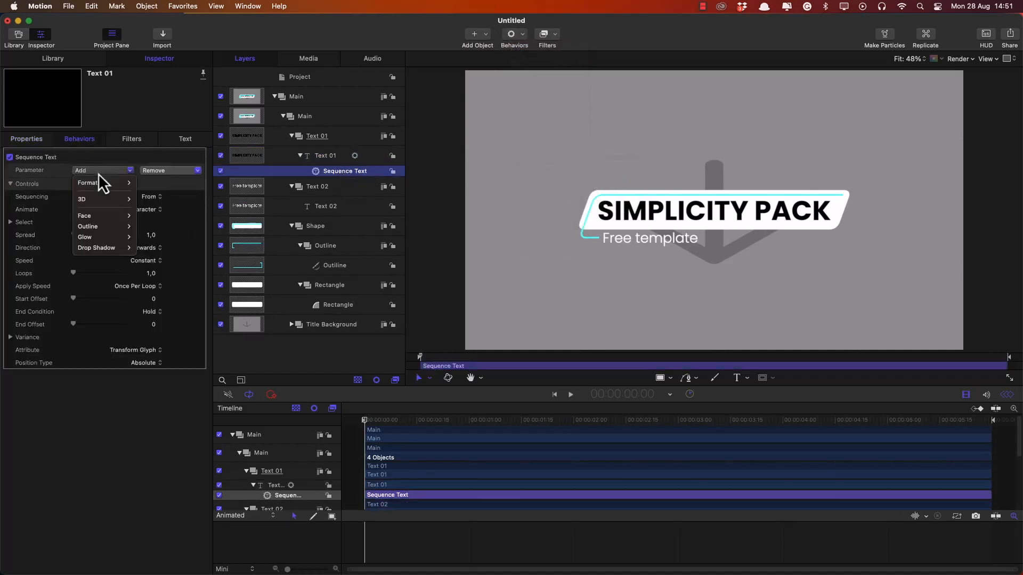
pyautogui.moveTo(106, 183)
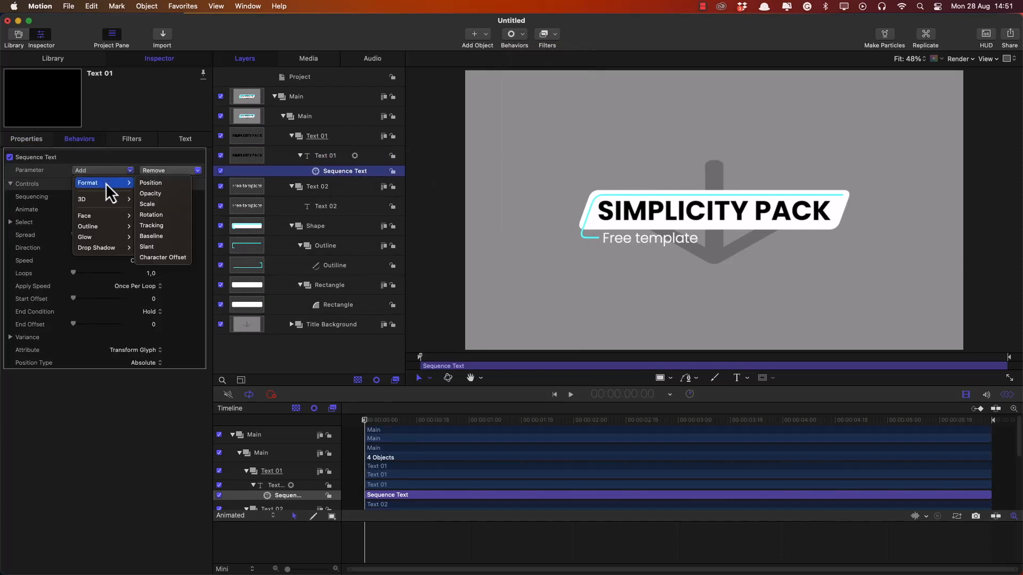
pyautogui.click(155, 203)
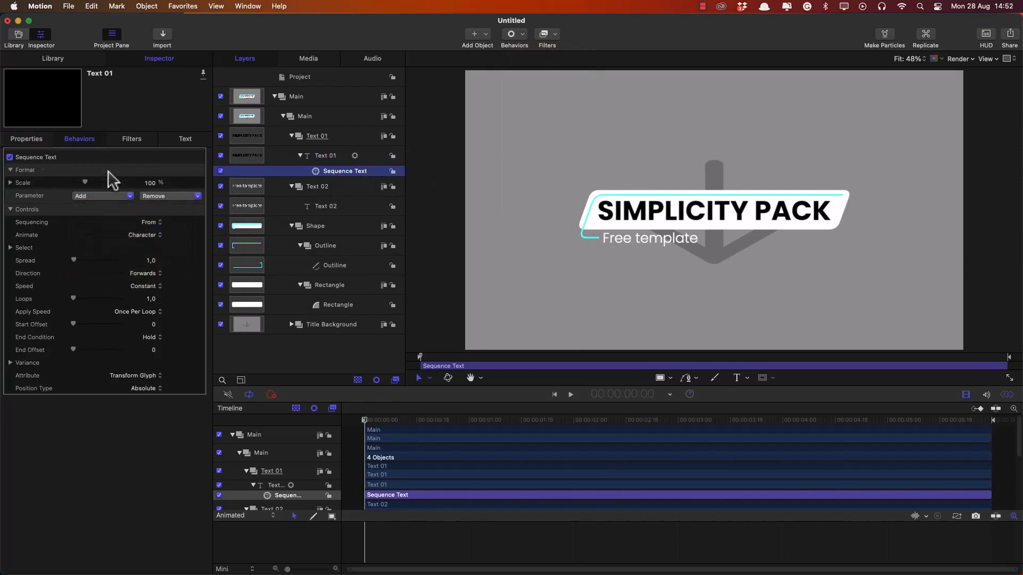
pyautogui.click(90, 198)
pyautogui.moveTo(125, 209)
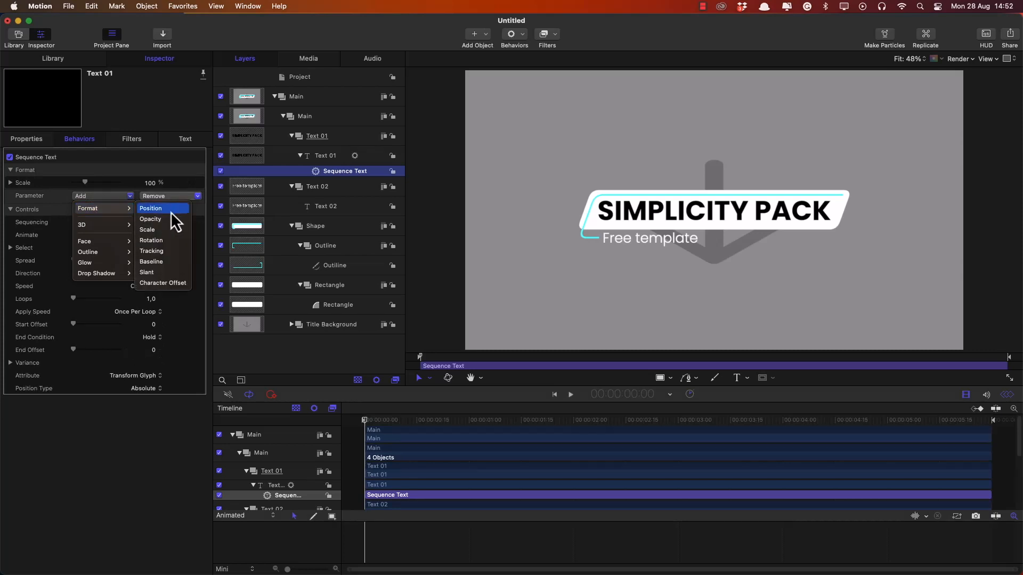
pyautogui.click(154, 219)
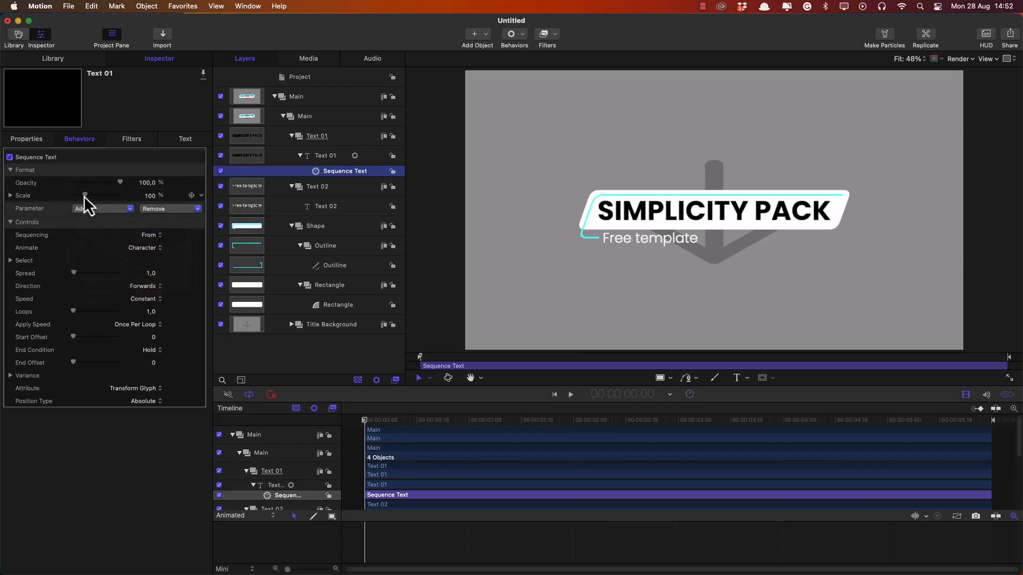
# Set the Sequence Text behavior's opacity to 0% and its scale to 80%, checking the animation at 1:00.
pyautogui.moveTo(84, 196); pyautogui.dragTo(60, 191)
pyautogui.press('space')
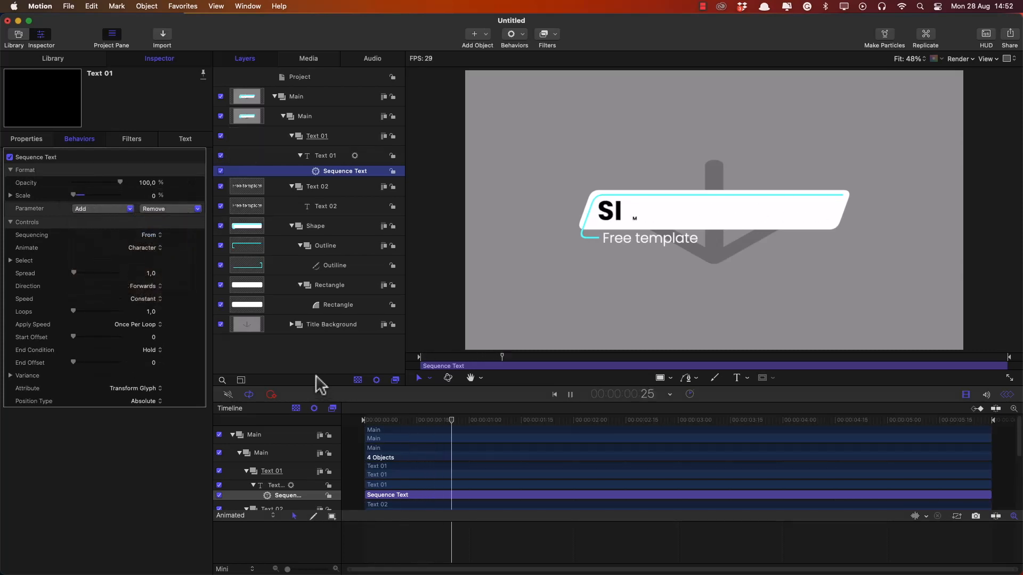
pyautogui.moveTo(516, 421); pyautogui.dragTo(469, 422)
pyautogui.moveTo(118, 183); pyautogui.dragTo(73, 183)
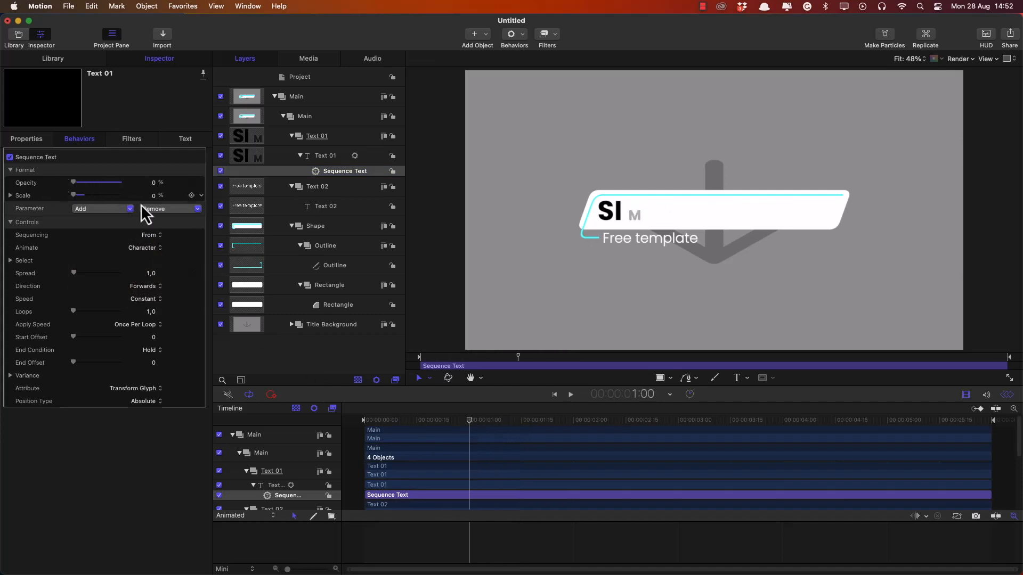
pyautogui.doubleClick(153, 195)
pyautogui.write('80')
# Set the behavior to animate by Character (without spaces) with a Spread of 18.
pyautogui.click(139, 251)
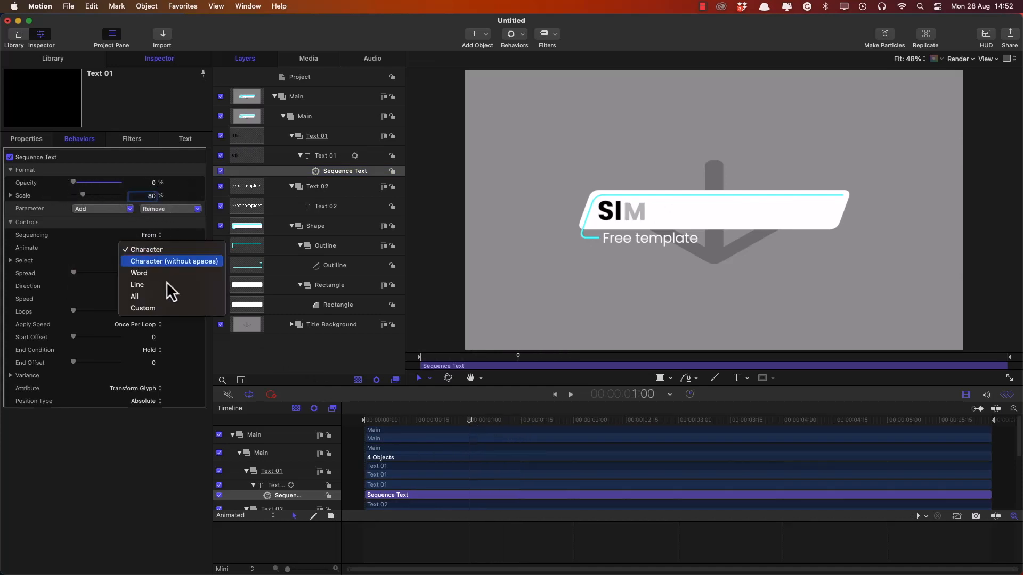
pyautogui.click(155, 261)
pyautogui.write('18')
pyautogui.press('Return')
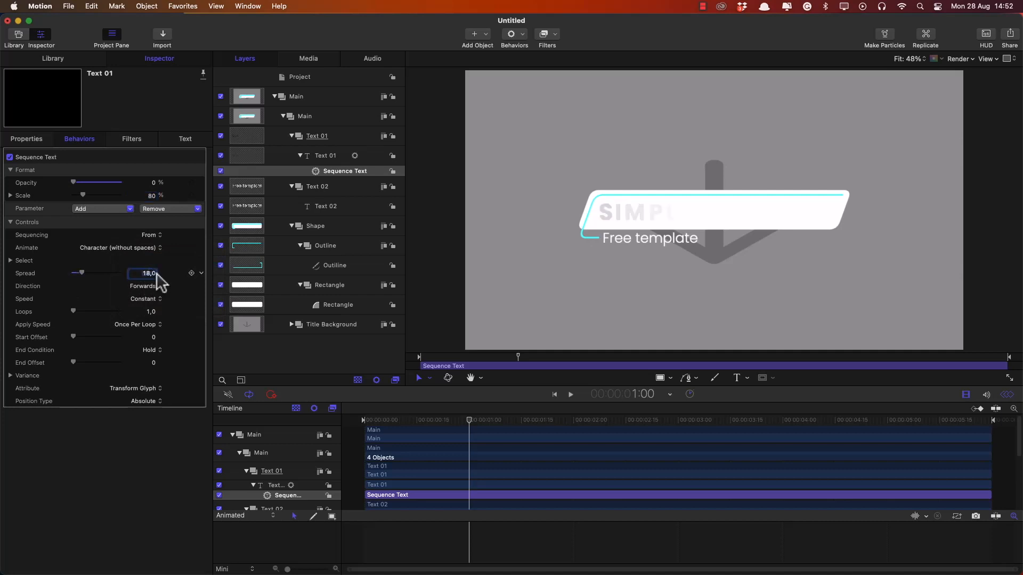
# Switch the behavior's Speed to Custom and reset the Custom Speed parameter, with the behavior trimmed to end at 1:00.
pyautogui.click(144, 300)
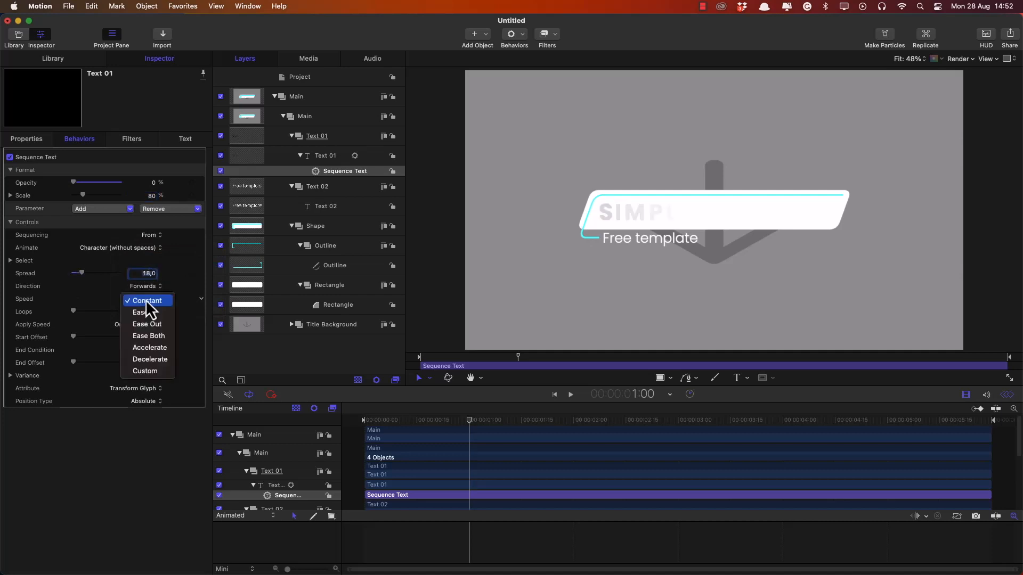
pyautogui.click(146, 369)
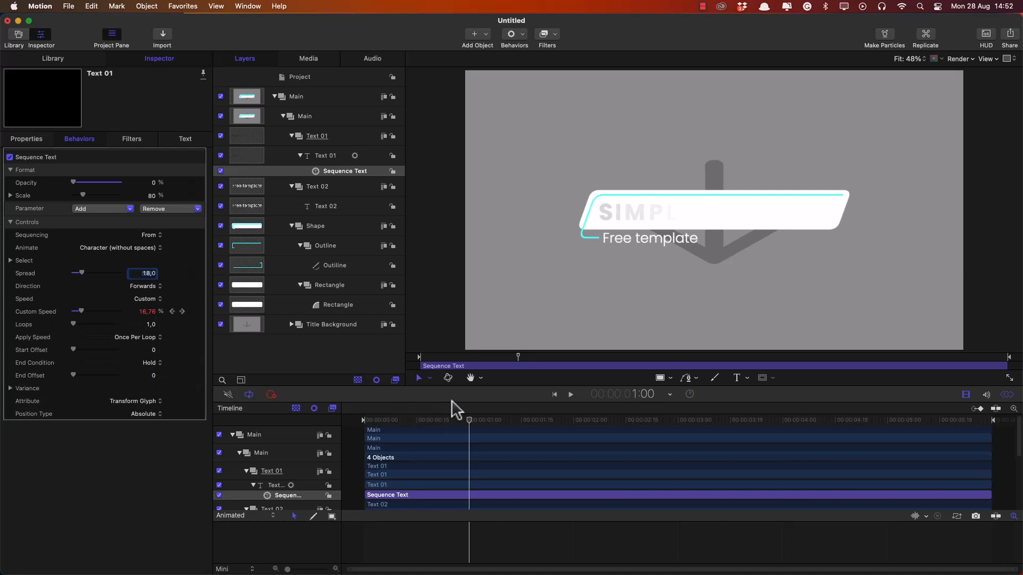
pyautogui.click(202, 311)
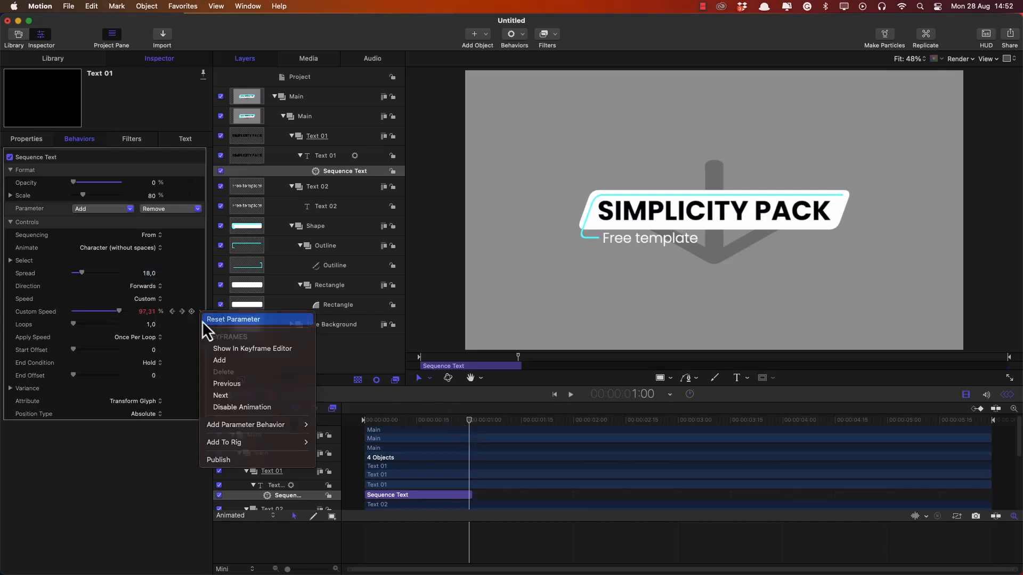
pyautogui.click(204, 325)
# Keyframe Custom Speed at 0% on the first frame and 100% at 1:00.
pyautogui.click(366, 419)
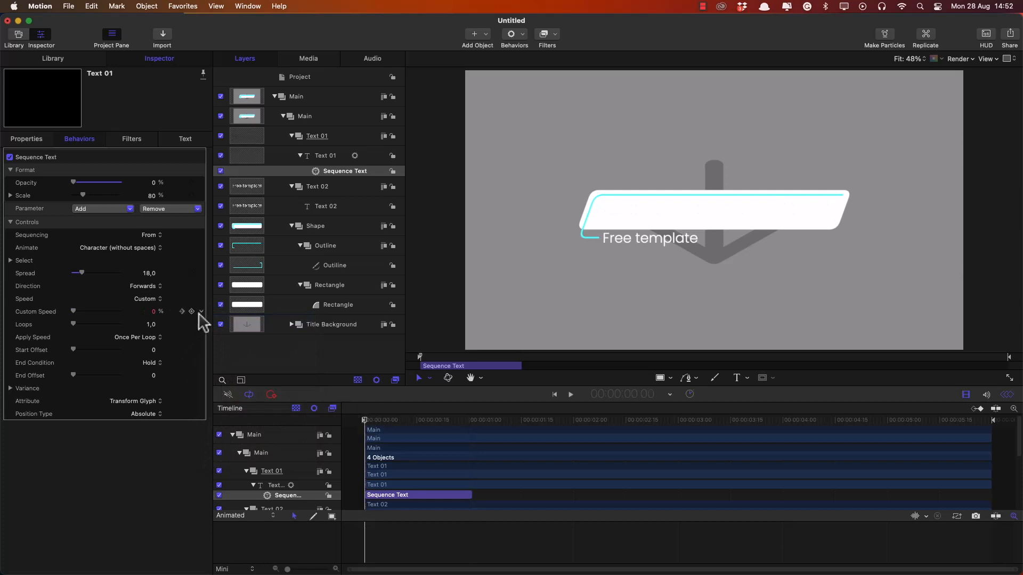
pyautogui.click(199, 312)
pyautogui.click(195, 313)
pyautogui.click(193, 312)
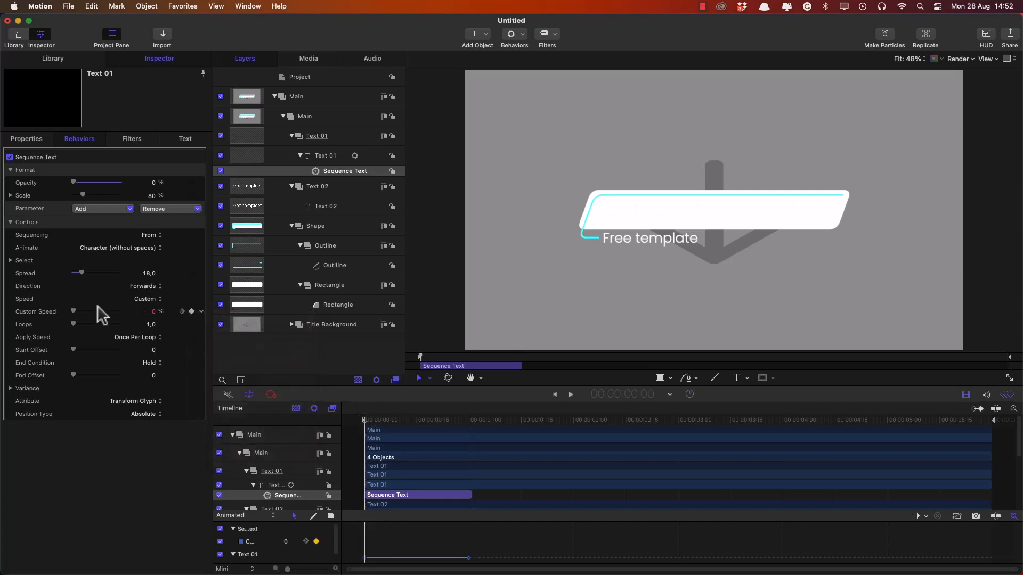
pyautogui.click(468, 421)
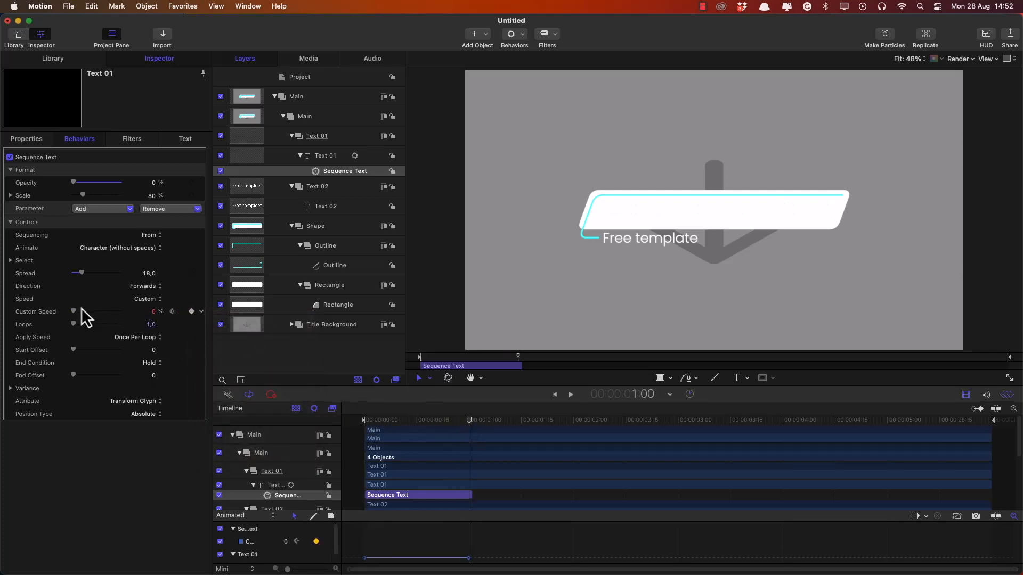
pyautogui.moveTo(81, 311); pyautogui.dragTo(123, 311)
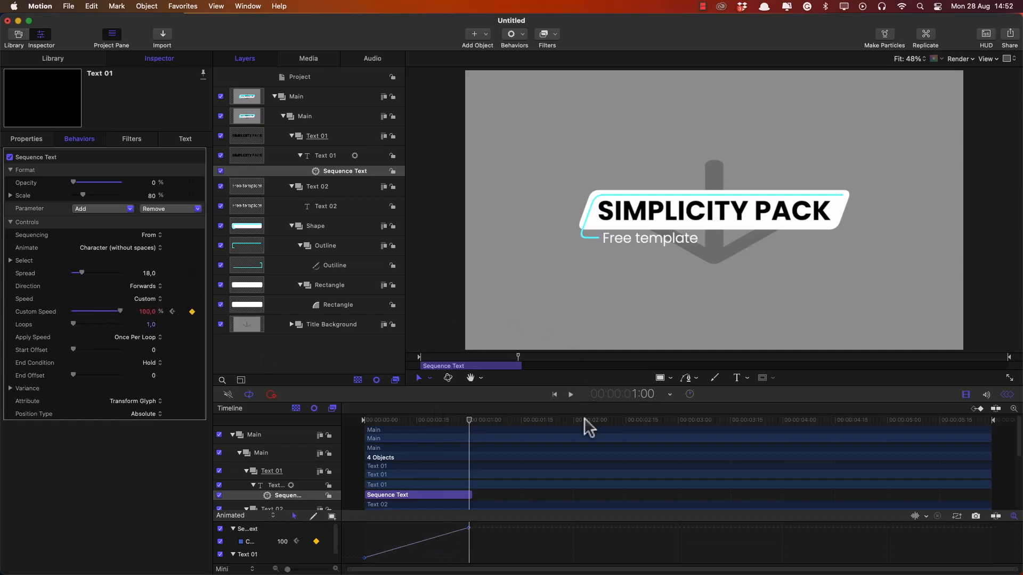
# Shape the Custom Speed curve into a smooth ease between its two keyframes using Bezier handles, and preview the text animation.
pyautogui.rightClick(366, 558)
pyautogui.click(429, 517)
pyautogui.click(381, 420)
pyautogui.click(364, 557)
pyautogui.moveTo(434, 528); pyautogui.dragTo(402, 527)
pyautogui.press('space')
pyautogui.click(469, 528)
pyautogui.click(398, 420)
pyautogui.click(365, 557)
pyautogui.moveTo(371, 557); pyautogui.dragTo(397, 558)
pyautogui.click(468, 527)
pyautogui.moveTo(397, 420); pyautogui.dragTo(325, 420)
pyautogui.press('space')
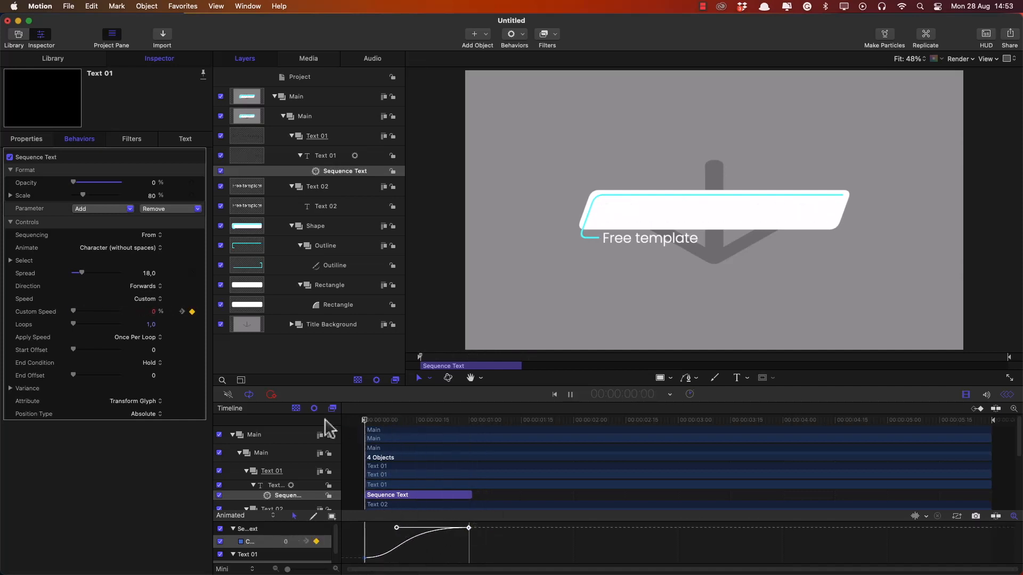
pyautogui.press('space')
# Duplicate the Sequence Text behavior and name the copy Fade in and the original Scale in.
pyautogui.press('super+d')
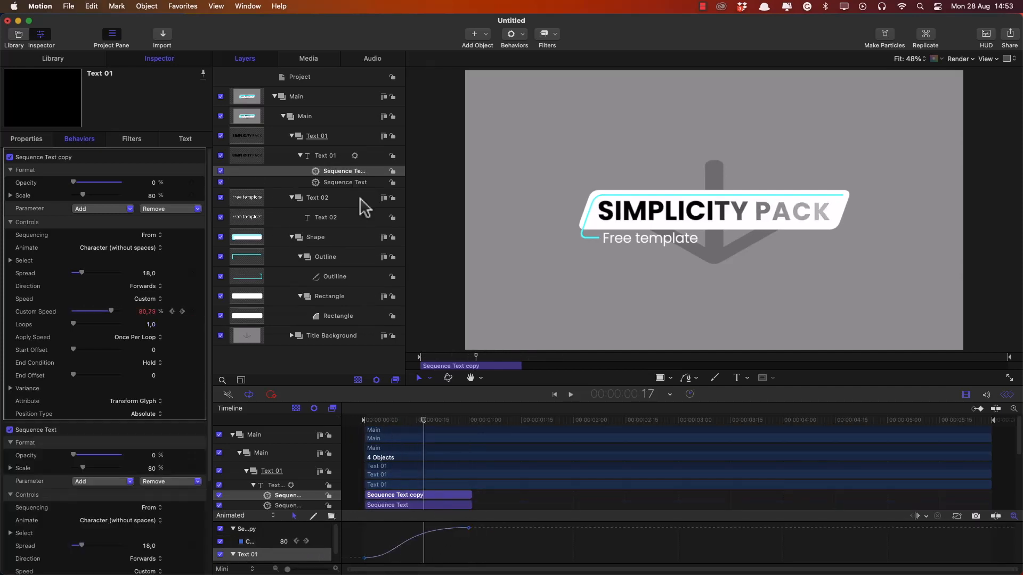
pyautogui.press('Return')
pyautogui.write('fade in')
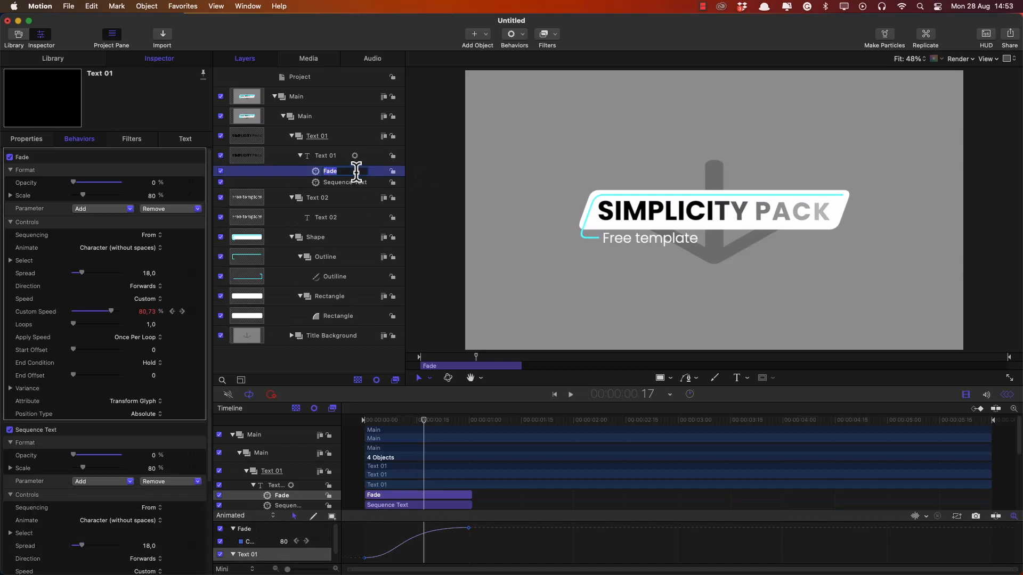
pyautogui.press('Return')
pyautogui.doubleClick(361, 182)
pyautogui.write('Scale in')
pyautogui.press('Return')
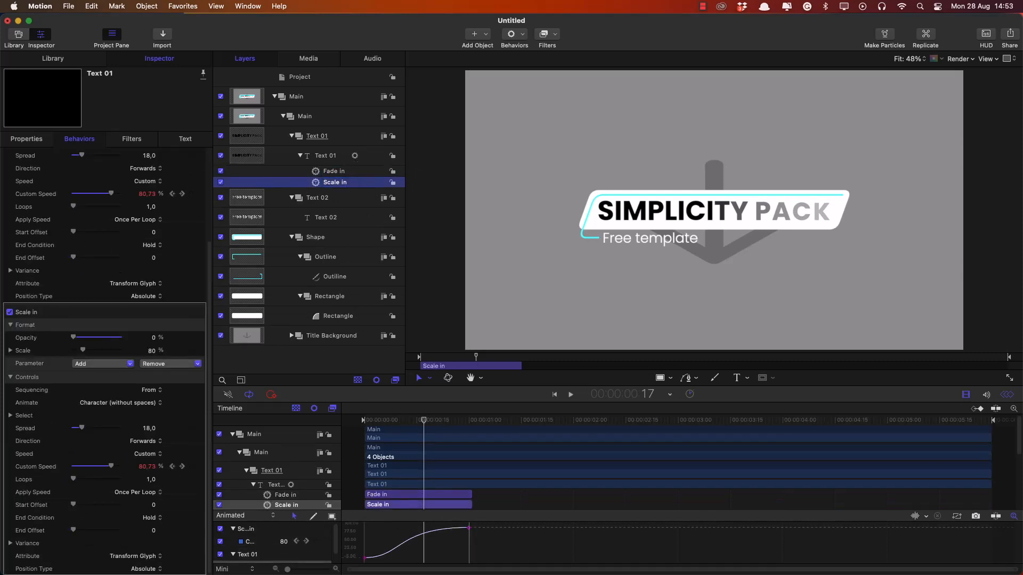
# Reshape the Custom Speed curves so Fade in starts more slowly and Scale in rises faster, and preview the animation.
pyautogui.moveTo(423, 420); pyautogui.dragTo(417, 420)
pyautogui.click(461, 494)
pyautogui.moveTo(396, 528); pyautogui.dragTo(419, 559)
pyautogui.click(334, 182)
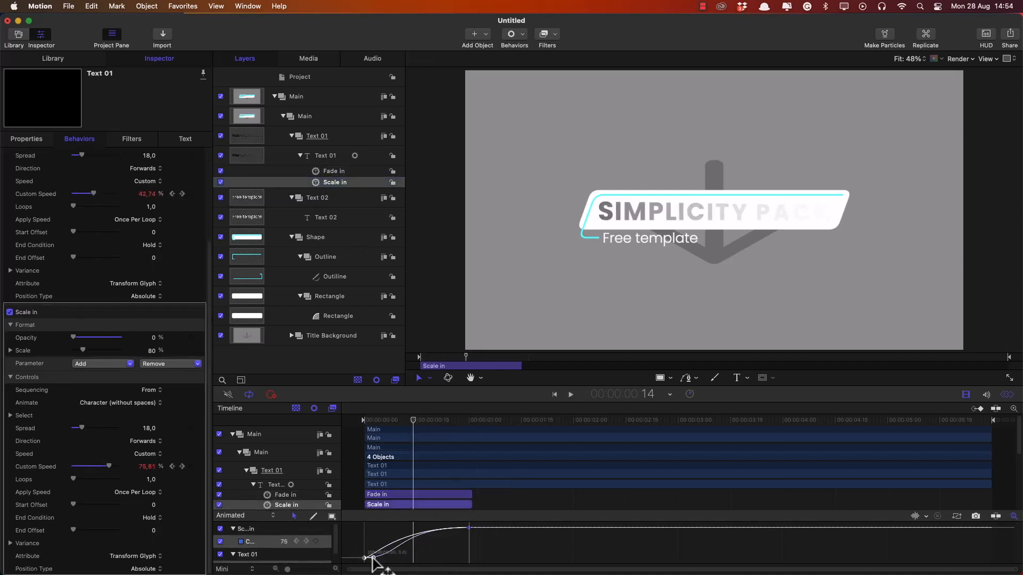
pyautogui.click(391, 420)
pyautogui.press('space')
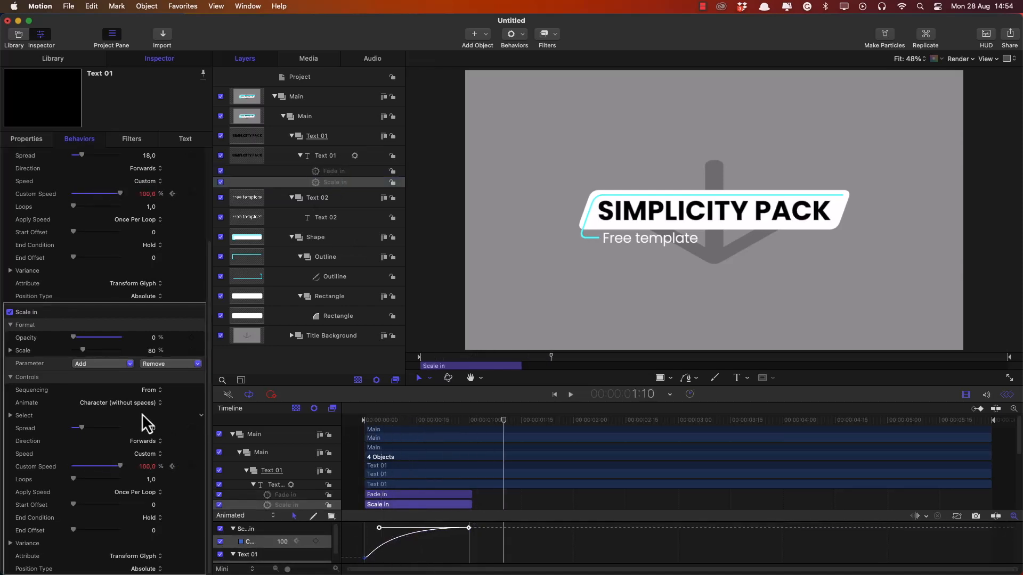
# Set the Scale in behavior to animate by Word and preview the result.
pyautogui.click(141, 403)
pyautogui.click(141, 416)
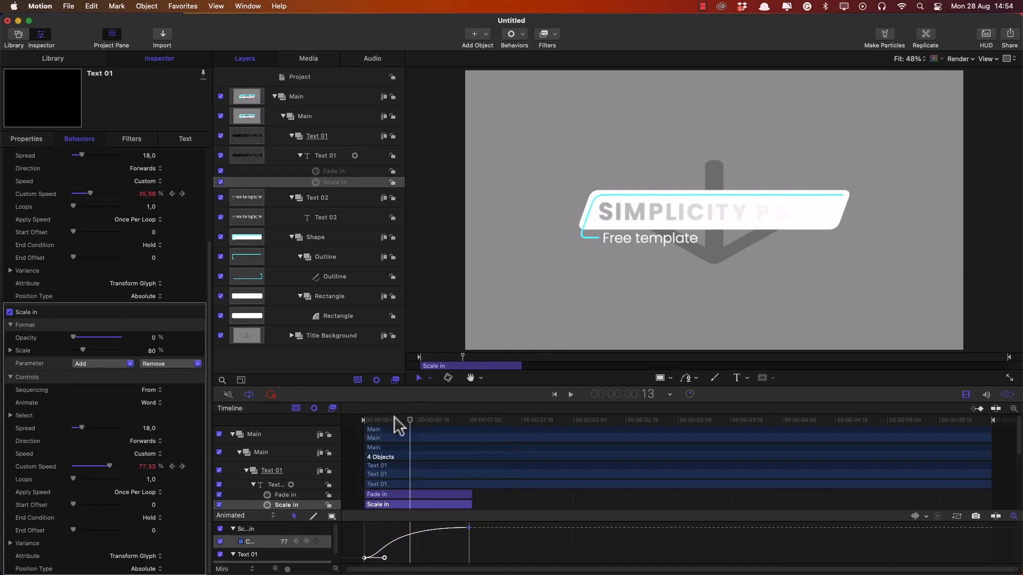
pyautogui.press('space')
# Remove the Scale parameter from Fade in and the Opacity parameter from Scale in, and preview the animation.
pyautogui.scroll(5, 134, 378)
pyautogui.click(170, 208)
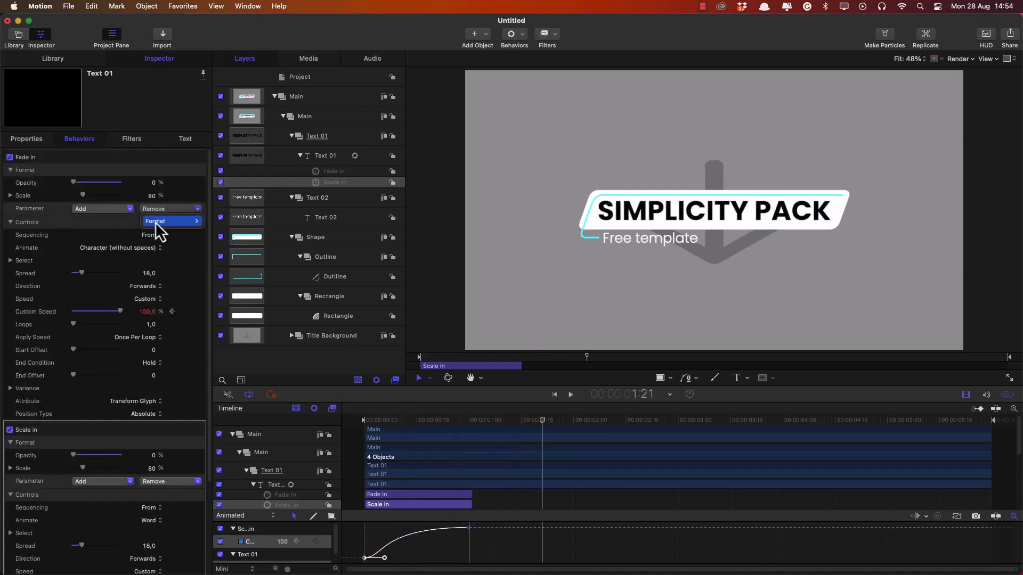
pyautogui.moveTo(192, 221)
pyautogui.click(215, 232)
pyautogui.scroll(-4, 58, 302)
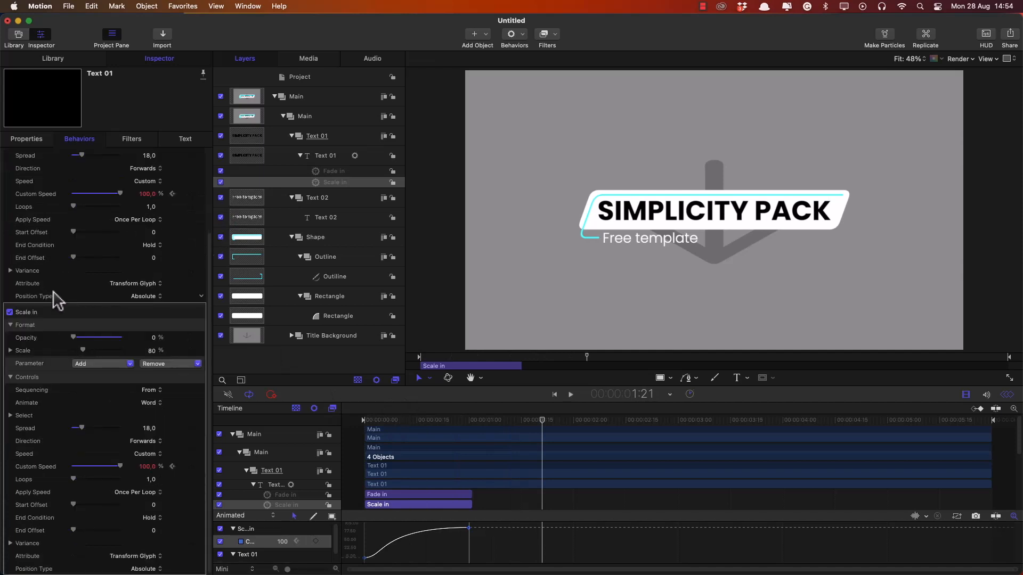
pyautogui.click(155, 364)
pyautogui.click(219, 379)
pyautogui.click(437, 420)
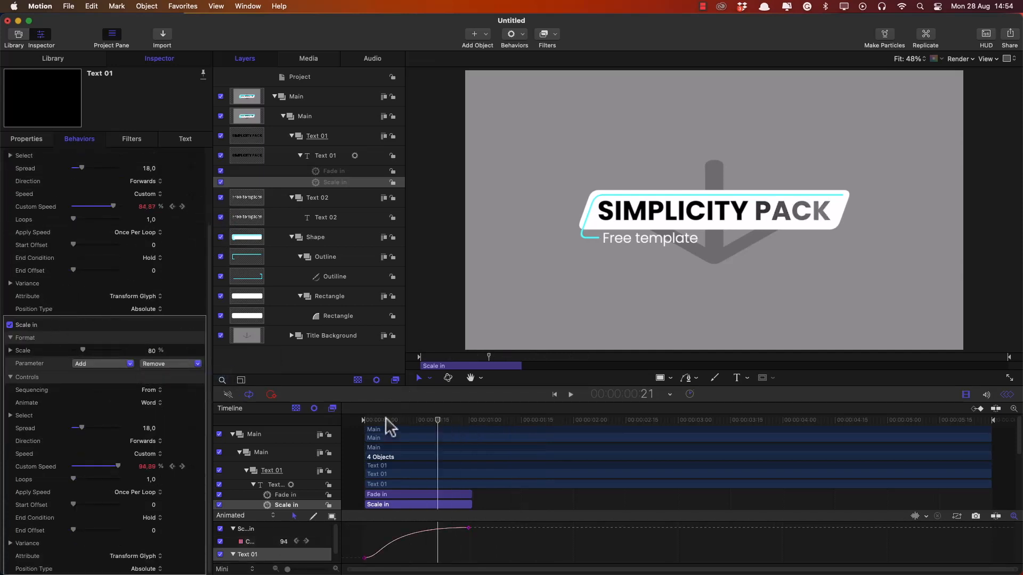
pyautogui.press('space')
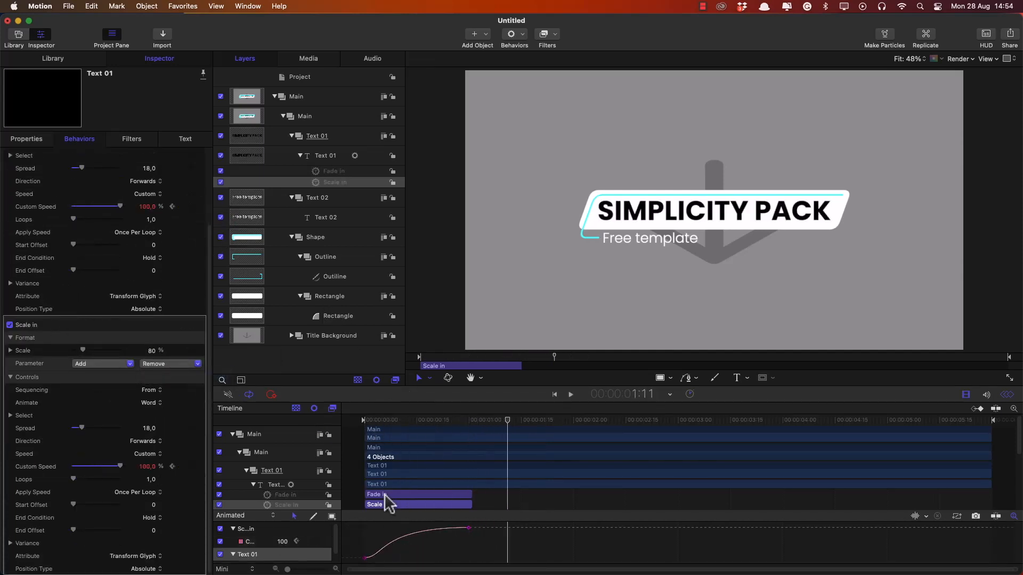
# Shorten the Fade in behavior of Text 01 so it ends at about frame 15.
pyautogui.moveTo(395, 420); pyautogui.dragTo(365, 422)
pyautogui.click(366, 557)
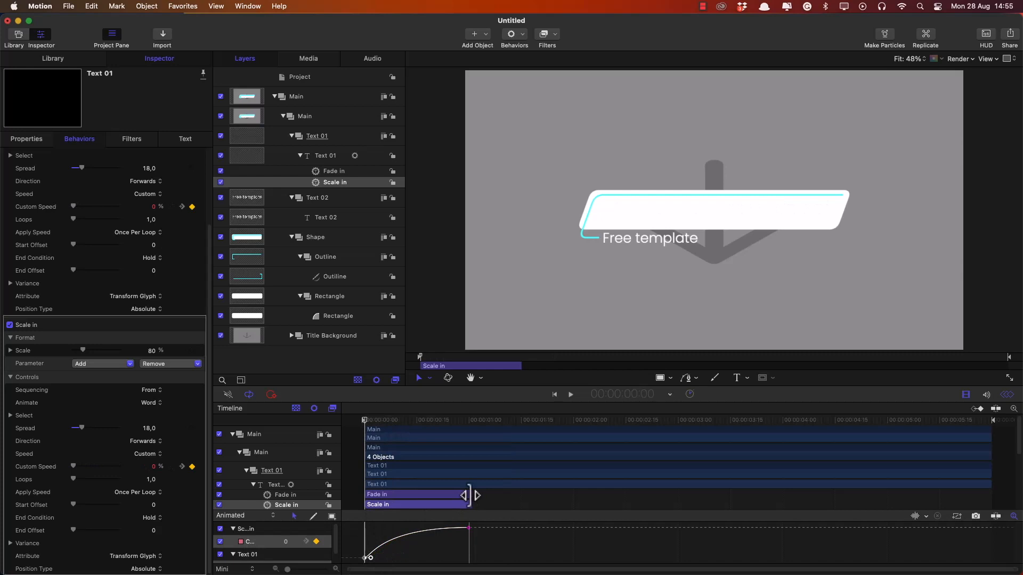
pyautogui.moveTo(469, 496); pyautogui.dragTo(420, 495)
pyautogui.click(417, 421)
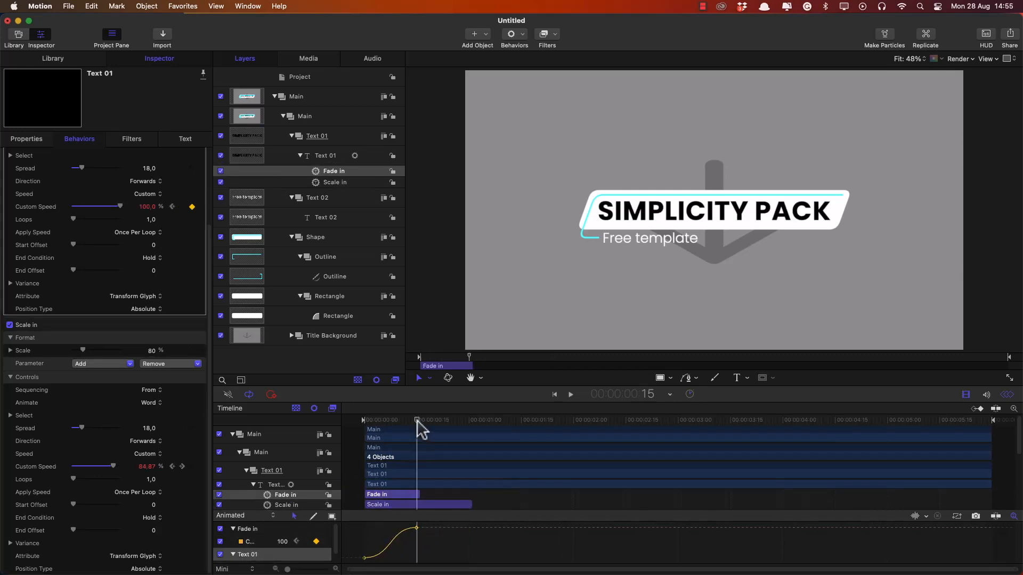
# Set the Fade in behavior to animate by Word and preview the animation.
pyautogui.moveTo(417, 421); pyautogui.dragTo(366, 418)
pyautogui.scroll(3, 89, 395)
pyautogui.click(131, 236)
pyautogui.click(131, 248)
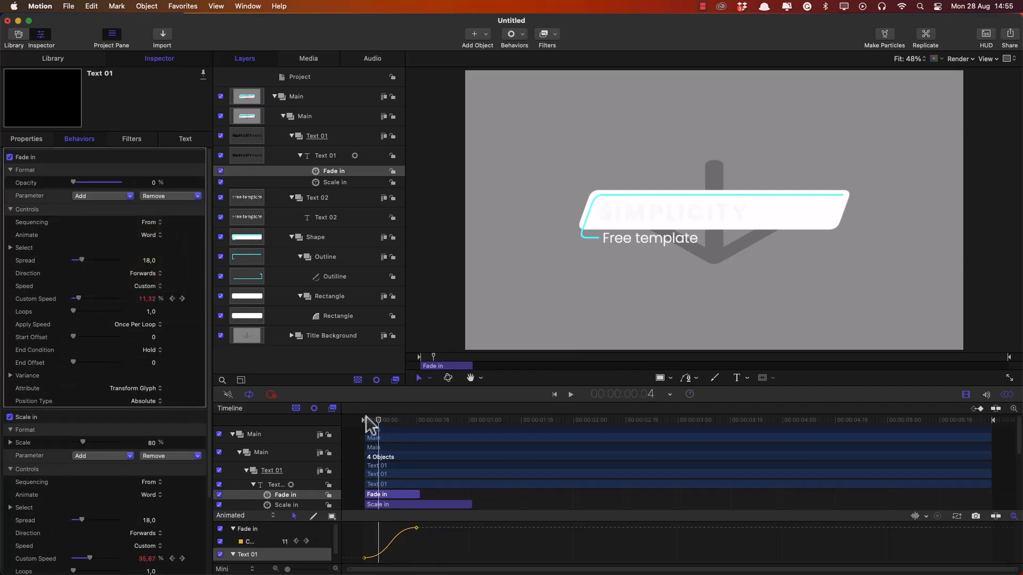
pyautogui.press('space')
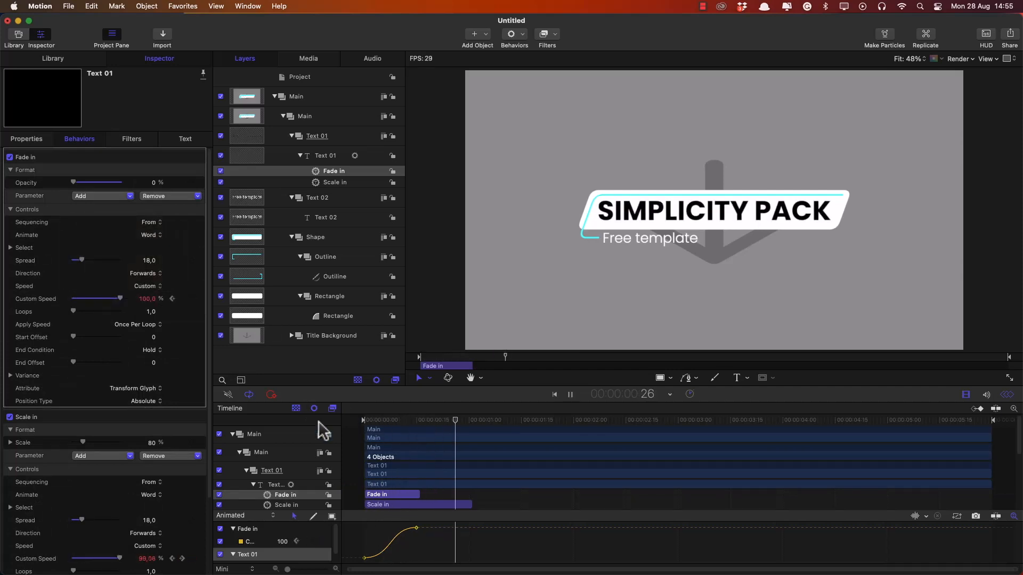
pyautogui.press('space')
# Set the Fade in behavior to end at about frame 20 and preview the animation.
pyautogui.moveTo(420, 495); pyautogui.dragTo(436, 494)
pyautogui.click(469, 421)
pyautogui.hotkey('shift', 'Left')
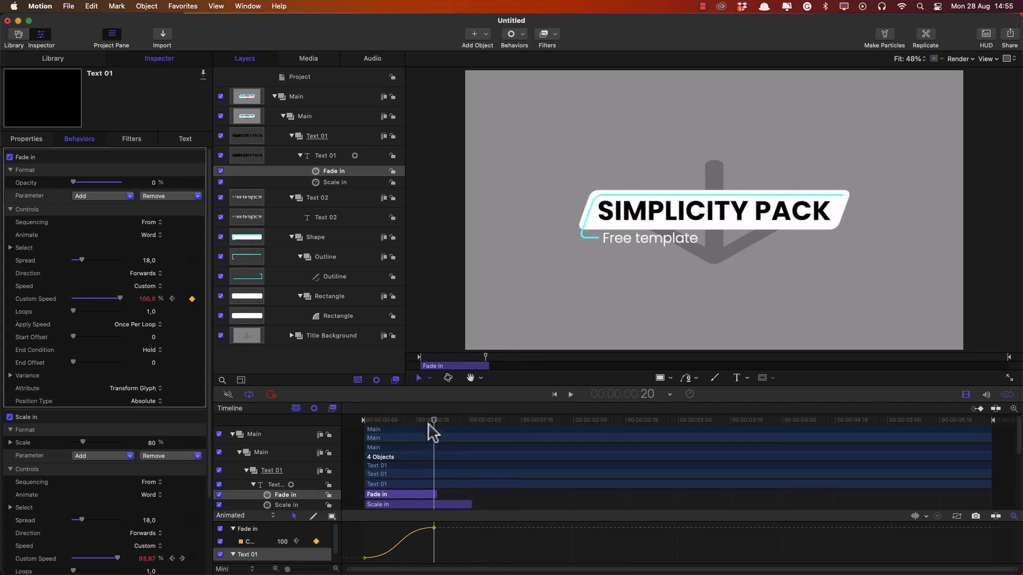
pyautogui.press('space')
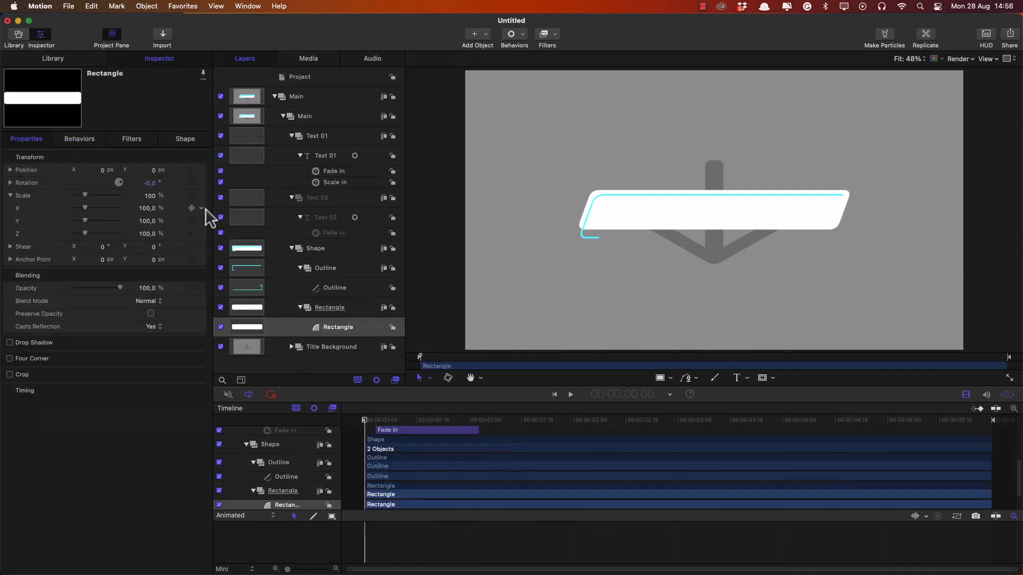
# Add a Link parameter behavior to the Rectangle's Y scale, using the Rectangle's own X scale as the source.
pyautogui.click(201, 221)
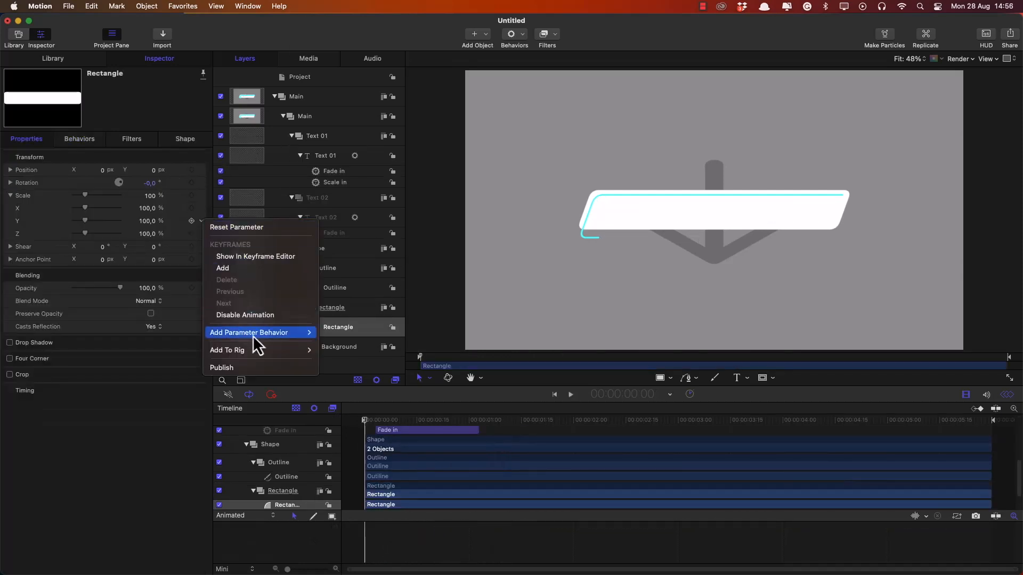
pyautogui.moveTo(256, 333)
pyautogui.click(340, 379)
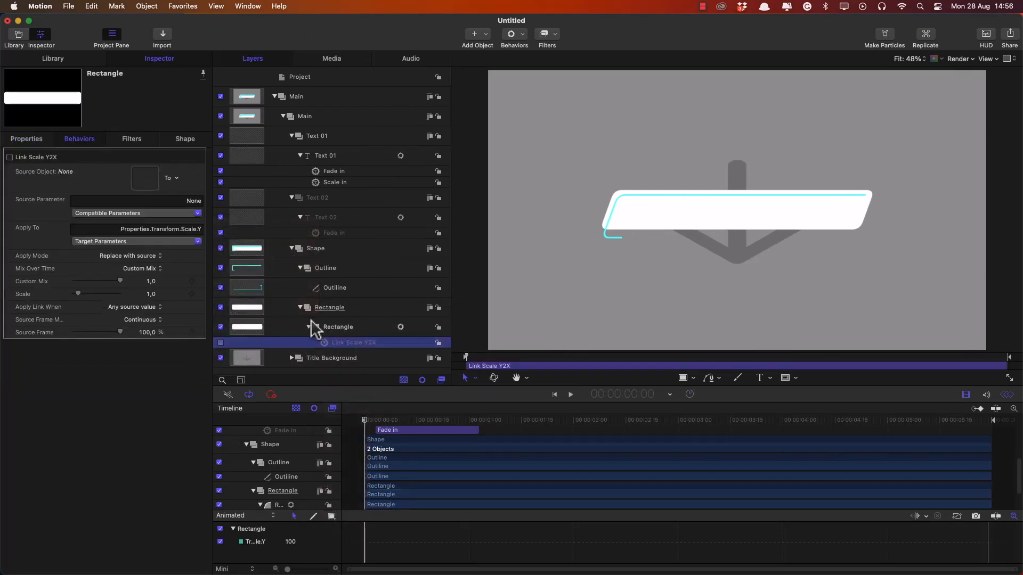
pyautogui.moveTo(312, 327); pyautogui.dragTo(145, 178)
pyautogui.click(156, 213)
pyautogui.moveTo(107, 236)
pyautogui.moveTo(234, 236)
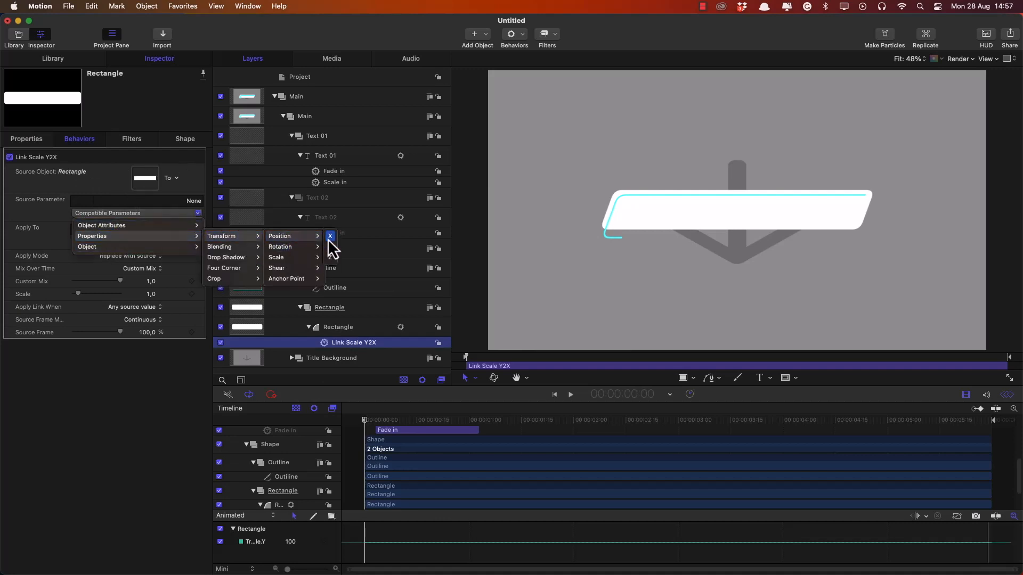
pyautogui.click(331, 258)
# Keyframe the Rectangle's X scale at 0% on the first frame and 100% at 1:00.
pyautogui.click(346, 327)
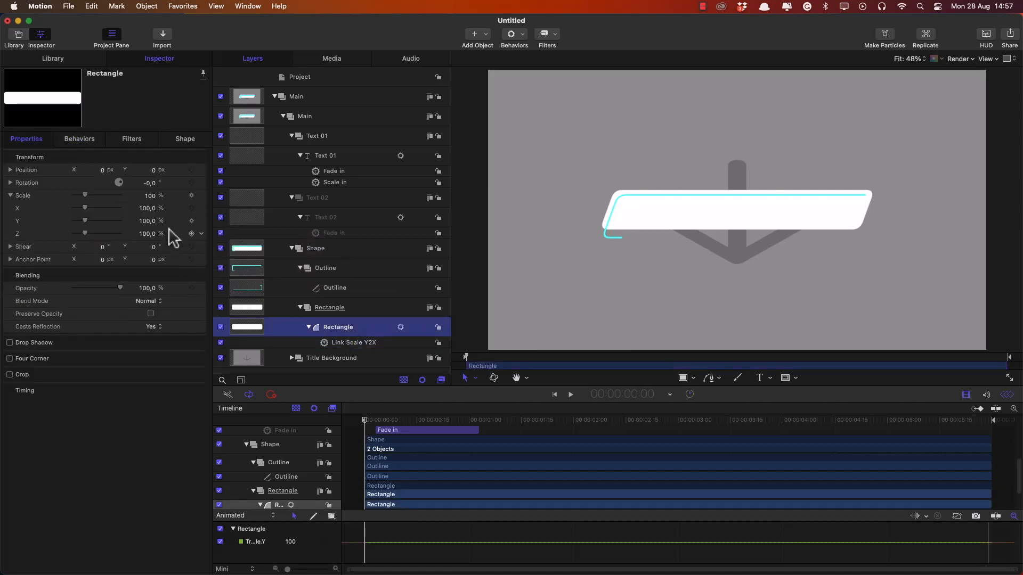
pyautogui.click(192, 208)
pyautogui.click(469, 420)
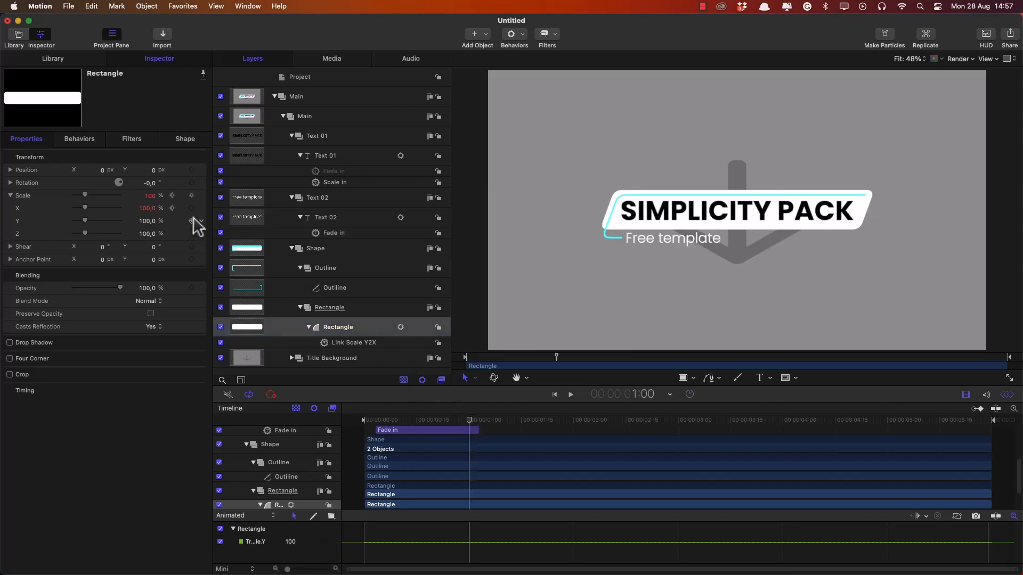
pyautogui.press('Home')
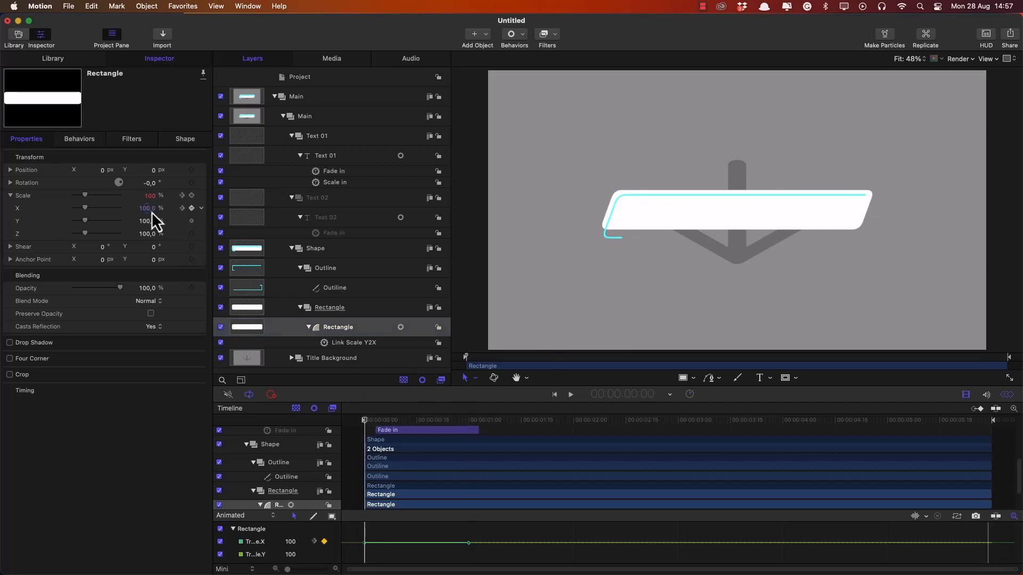
pyautogui.write('0')
pyautogui.press('Return')
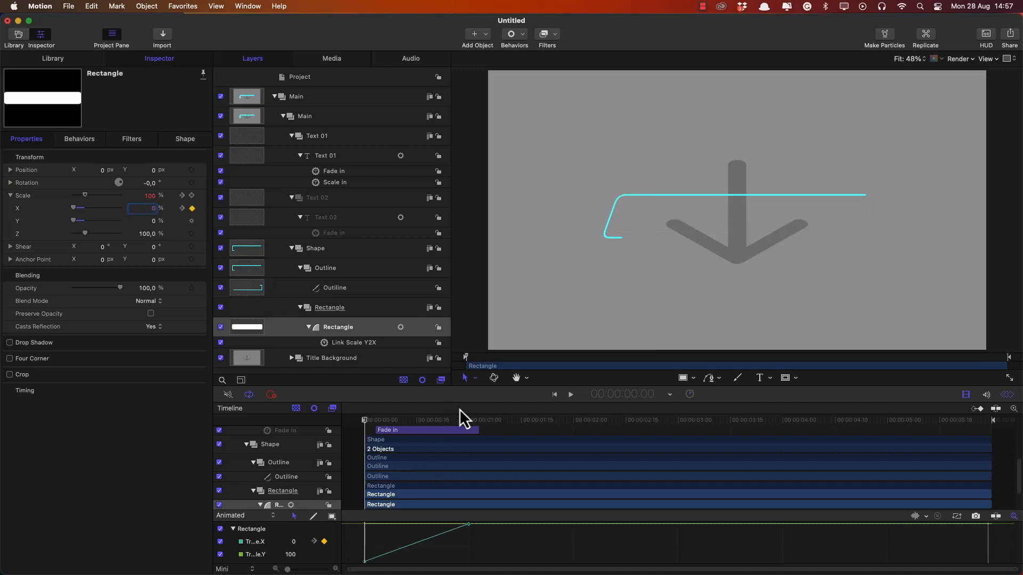
# Ease the Rectangle's X scale curve, keep Preserve Scale on for its roundness, and preview the animation.
pyautogui.click(466, 420)
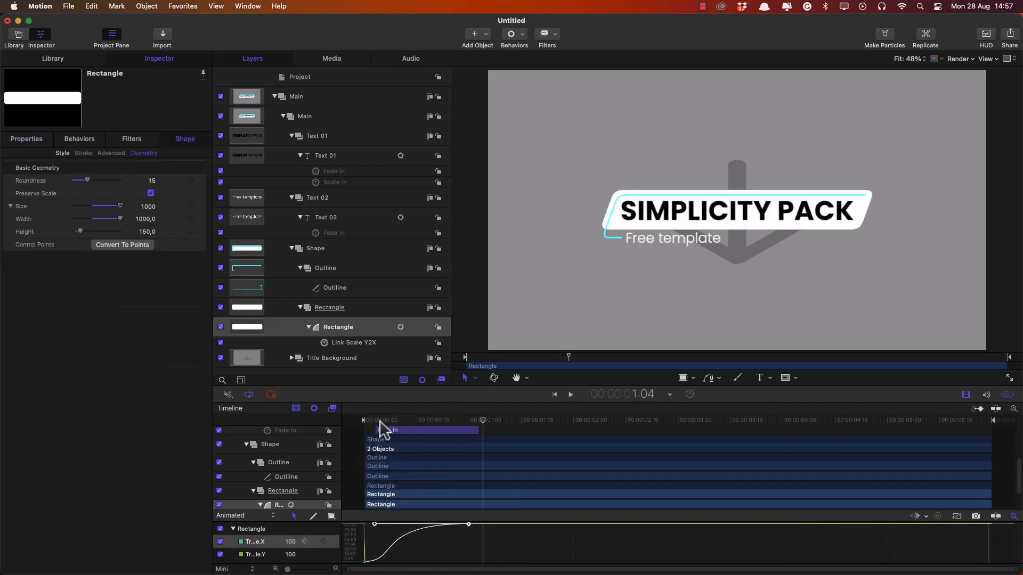
pyautogui.press('Home')
pyautogui.press('space')
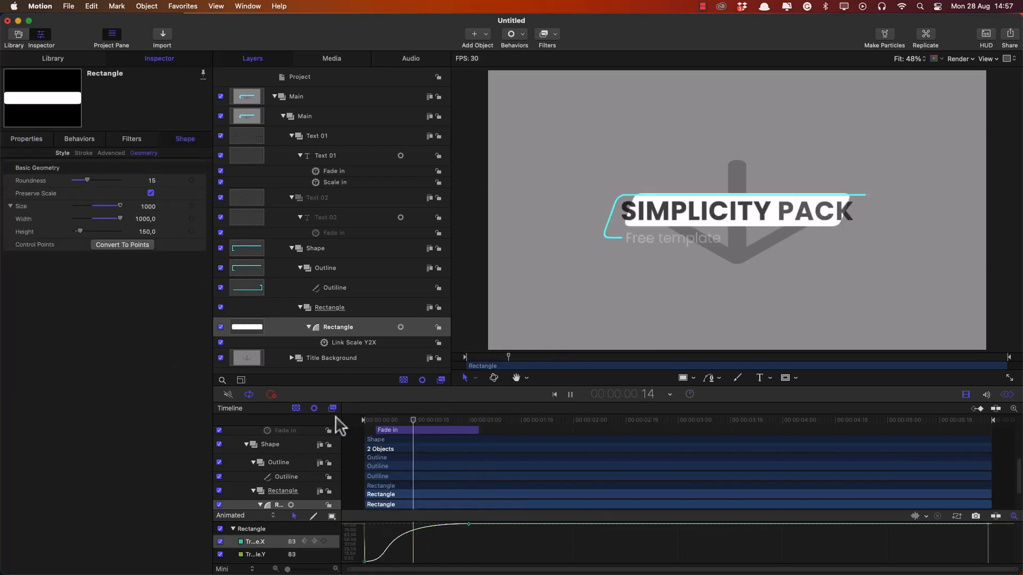
# Shift the Text 01 and Text 02 groups a few frames later in the timeline, with Text 02 starting after Text 01.
pyautogui.click(317, 136)
pyautogui.keyDown('super'); pyautogui.click(326, 201); pyautogui.keyUp('super')
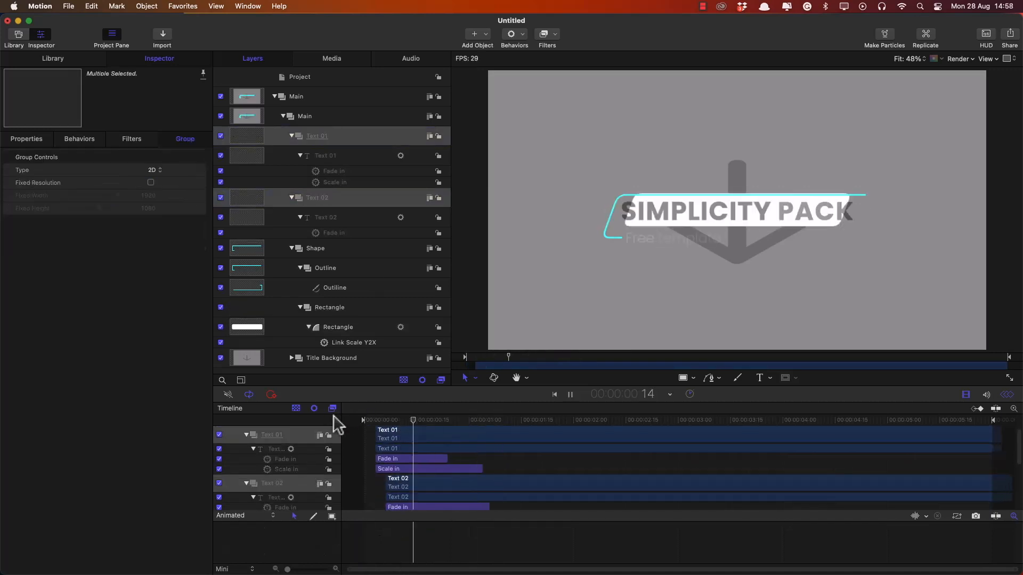
pyautogui.click(384, 420)
pyautogui.click(400, 480)
pyautogui.moveTo(408, 480); pyautogui.dragTo(422, 488)
# Keyframe the outline shape's First Point Offset at 39% at 1:06 and raise its value at frame 6.
pyautogui.click(336, 288)
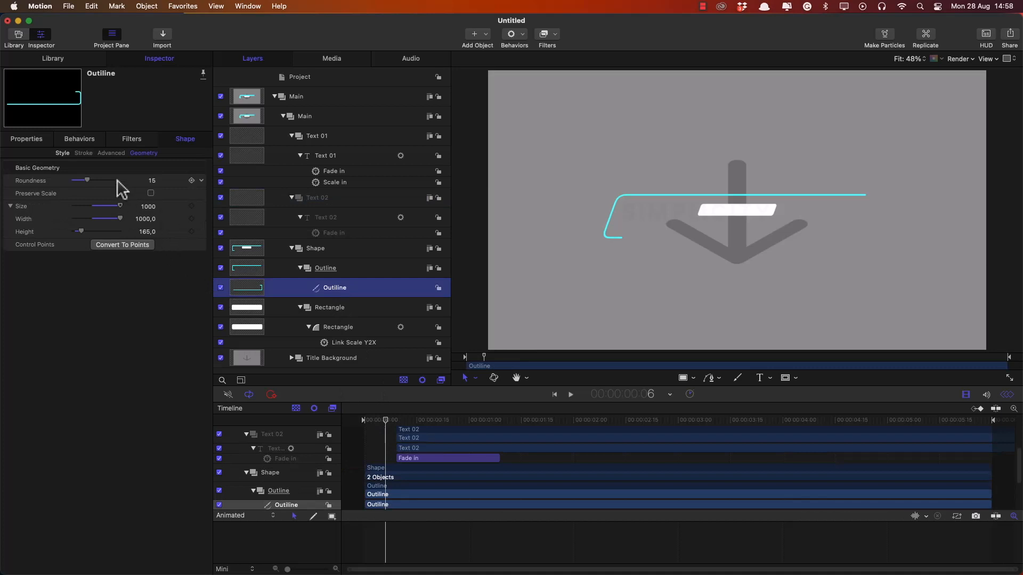
pyautogui.click(61, 154)
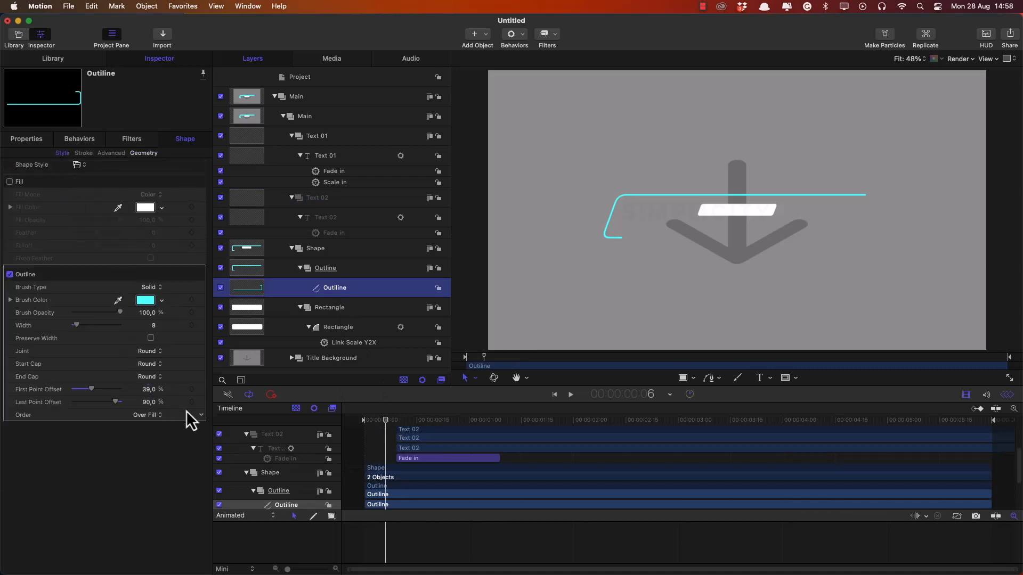
pyautogui.moveTo(192, 394)
pyautogui.click(191, 390)
pyautogui.hotkey('shift', 'Right')
pyautogui.hotkey('shift', 'Right')
pyautogui.hotkey('shift', 'Right')
pyautogui.click(192, 390)
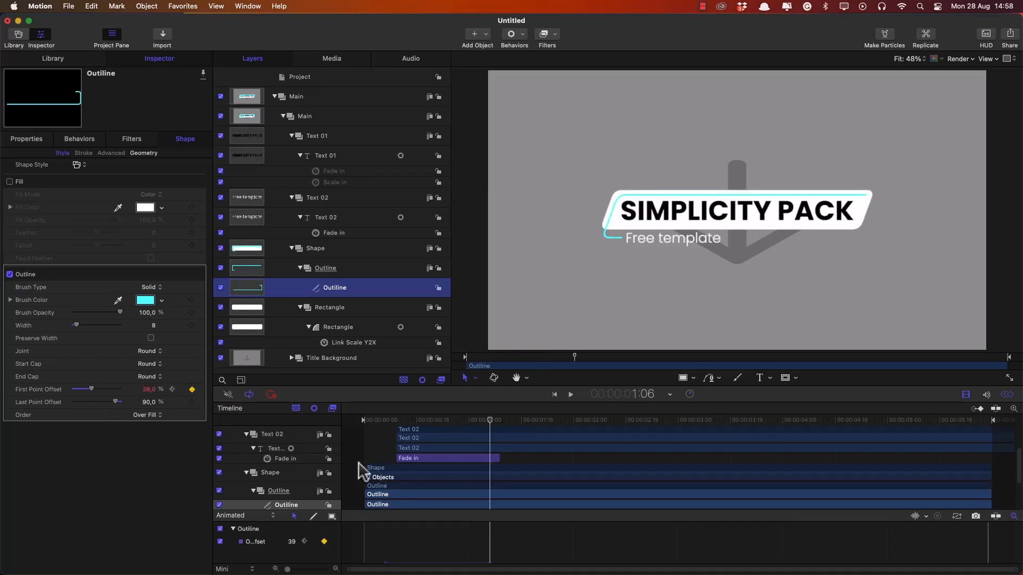
pyautogui.click(385, 421)
pyautogui.moveTo(94, 385); pyautogui.dragTo(122, 389)
# Reshape the outline's First Point Offset curve in the keyframe editor so the line draws on with easing.
pyautogui.click(406, 421)
pyautogui.moveTo(416, 429)
pyautogui.mouseDown()
pyautogui.moveTo(491, 438)
pyautogui.moveTo(393, 425)
pyautogui.moveTo(403, 424)
pyautogui.mouseUp()
pyautogui.click(489, 561)
pyautogui.rightClick(385, 525)
pyautogui.click(420, 429)
pyautogui.moveTo(420, 524); pyautogui.dragTo(406, 525)
pyautogui.moveTo(453, 562); pyautogui.dragTo(399, 562)
# Start the Text 02 group slightly later in the timeline and preview the combined animation.
pyautogui.moveTo(392, 425)
pyautogui.mouseDown()
pyautogui.moveTo(454, 429)
pyautogui.moveTo(386, 430)
pyautogui.moveTo(428, 442)
pyautogui.moveTo(414, 425)
pyautogui.moveTo(375, 421)
pyautogui.moveTo(455, 425)
pyautogui.moveTo(393, 424)
pyautogui.moveTo(410, 424)
pyautogui.mouseUp()
pyautogui.scroll(1, 416, 443)
pyautogui.click(414, 421)
pyautogui.press('space')
pyautogui.press('space')
pyautogui.click(380, 506)
# Add an image mask to the Text 01 group with the Shape group as mask source, and scrub through the result.
pyautogui.rightClick(342, 139)
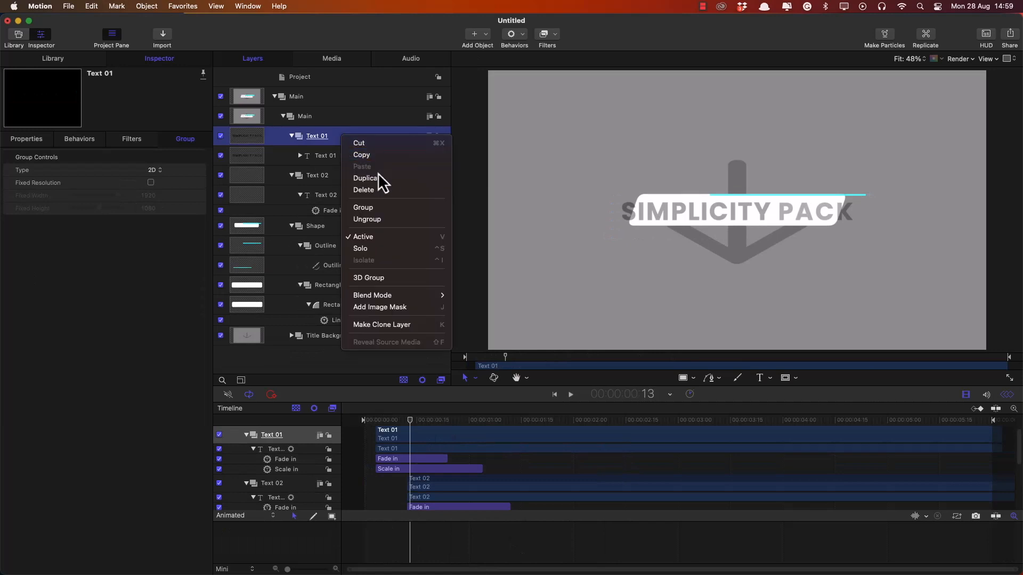
pyautogui.click(389, 307)
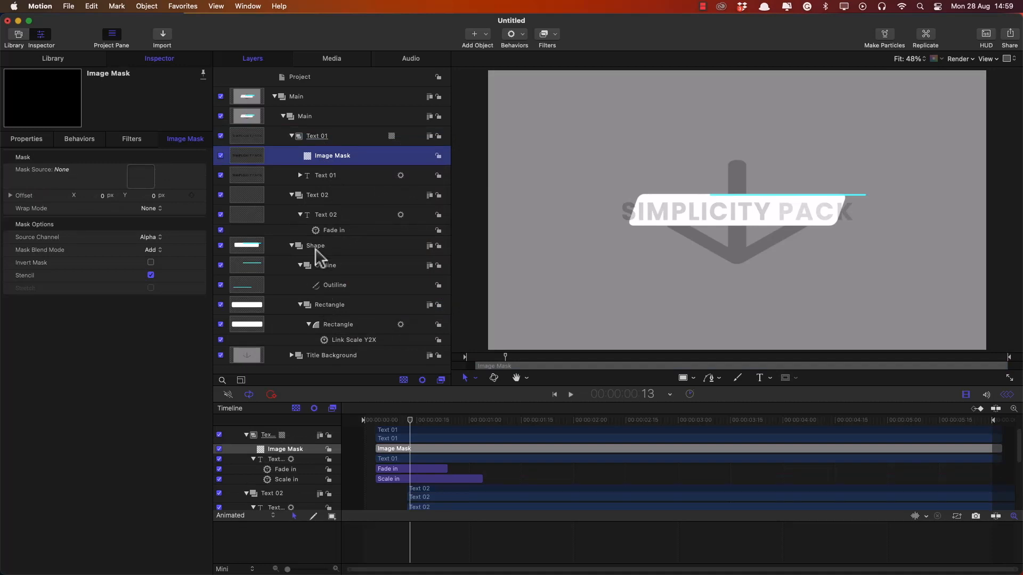
pyautogui.moveTo(315, 248); pyautogui.dragTo(141, 176)
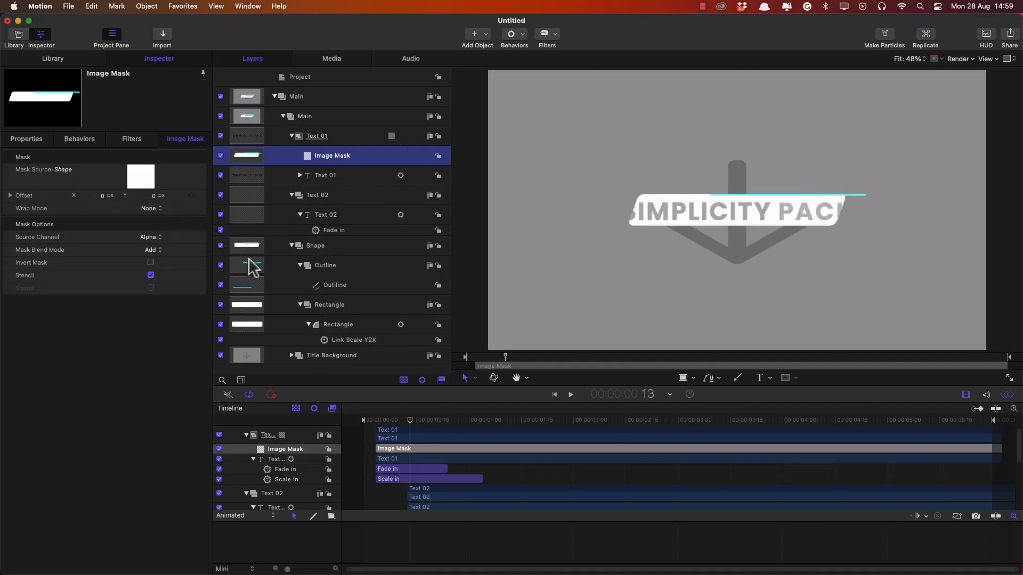
pyautogui.moveTo(401, 419); pyautogui.dragTo(498, 457)
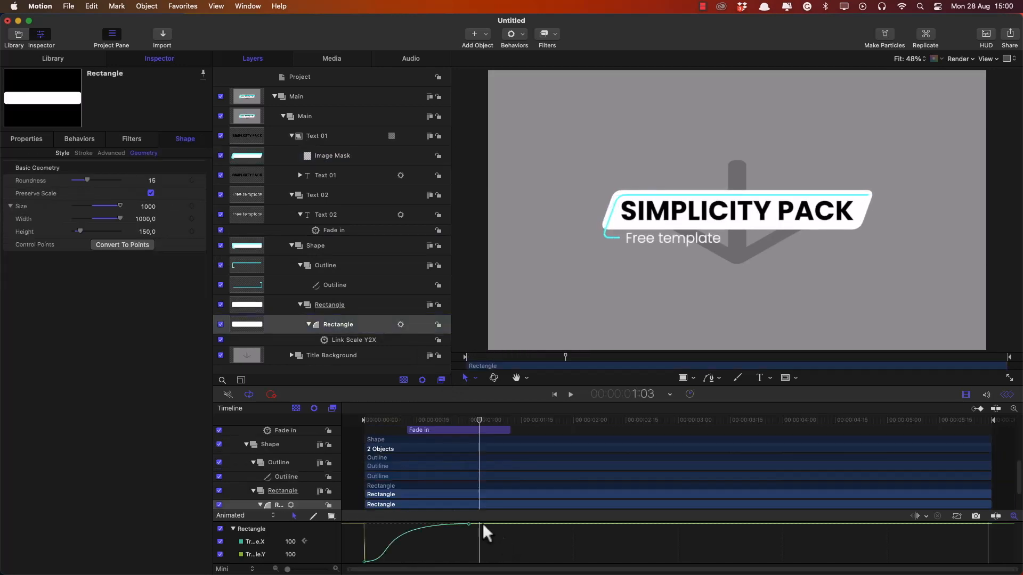
# Copy the Rectangle's X scale keyframes, paste them at 4:29, reverse the pasted keyframes, and scrub through the exit animation.
pyautogui.click(468, 524)
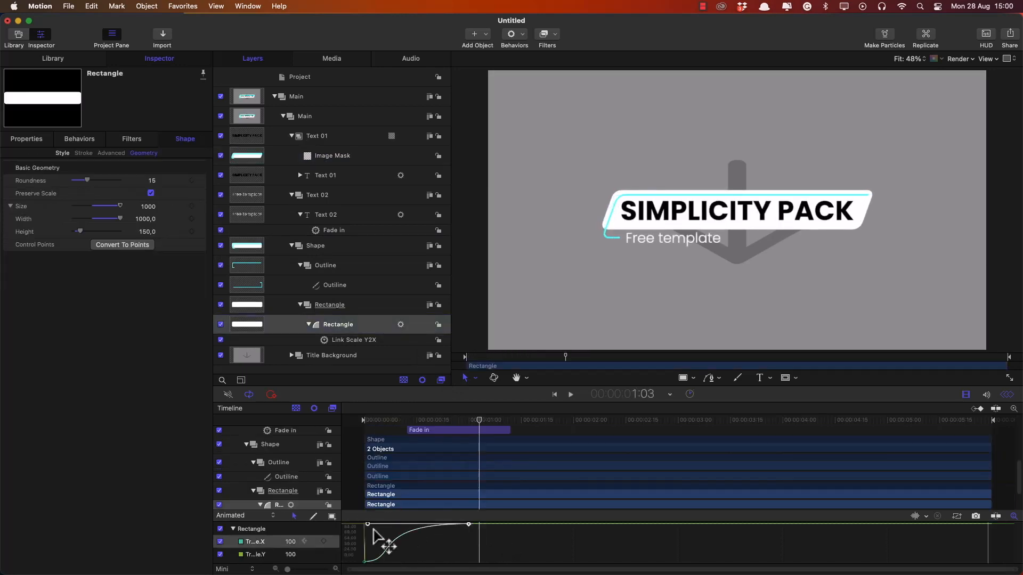
pyautogui.moveTo(373, 531); pyautogui.dragTo(347, 569)
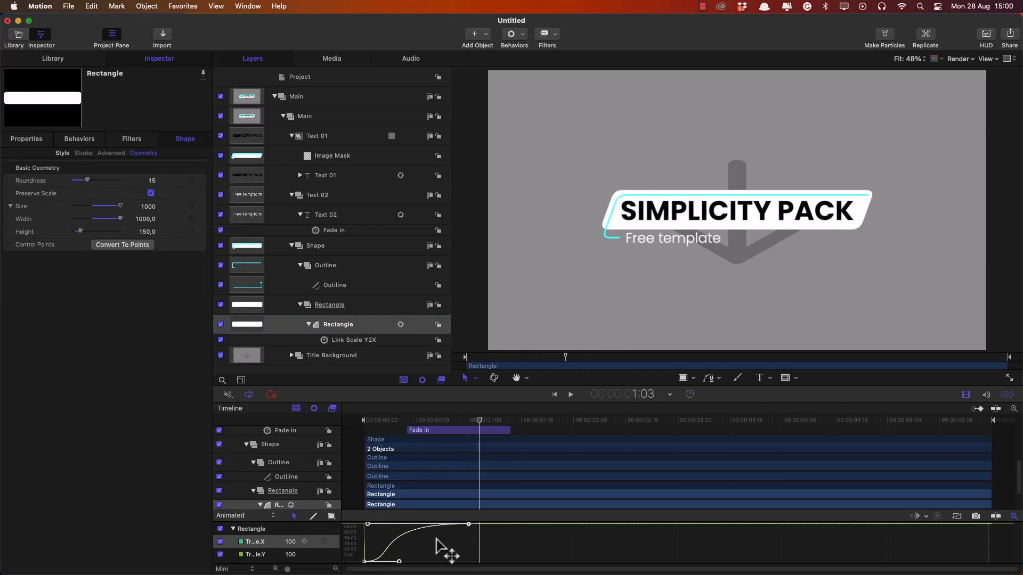
pyautogui.click(884, 421)
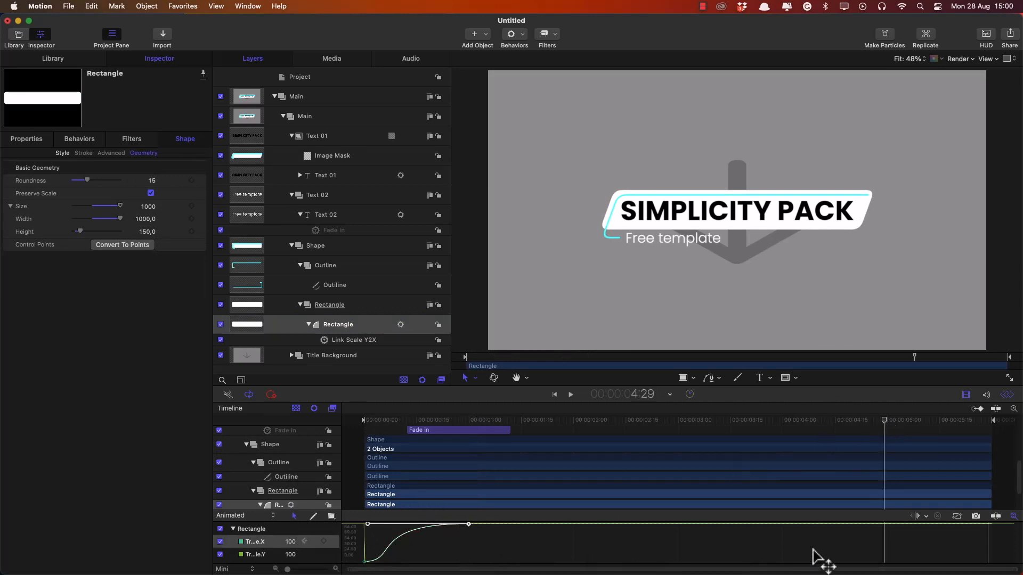
pyautogui.press('super+v')
pyautogui.rightClick(990, 531)
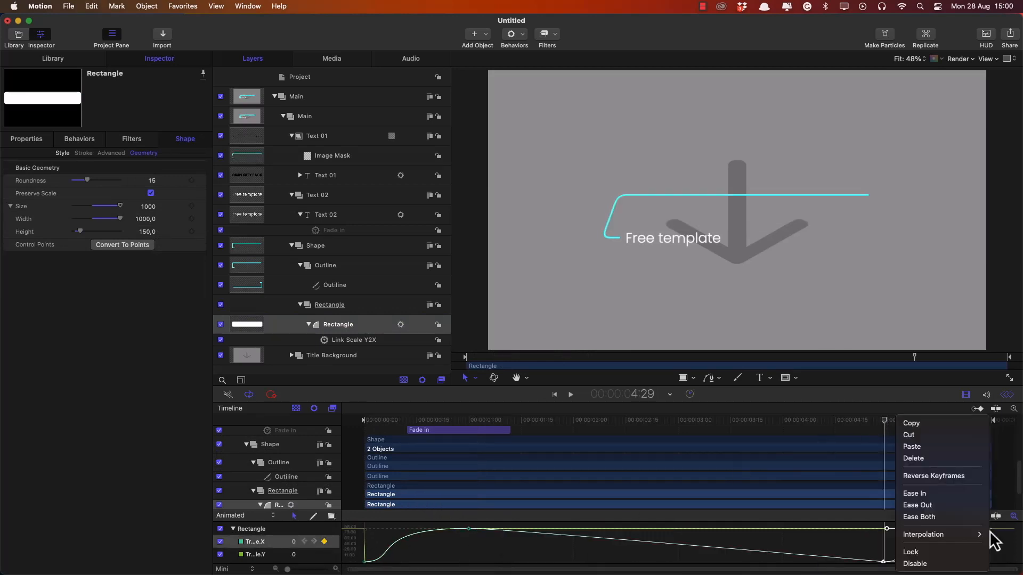
pyautogui.click(947, 482)
pyautogui.click(932, 424)
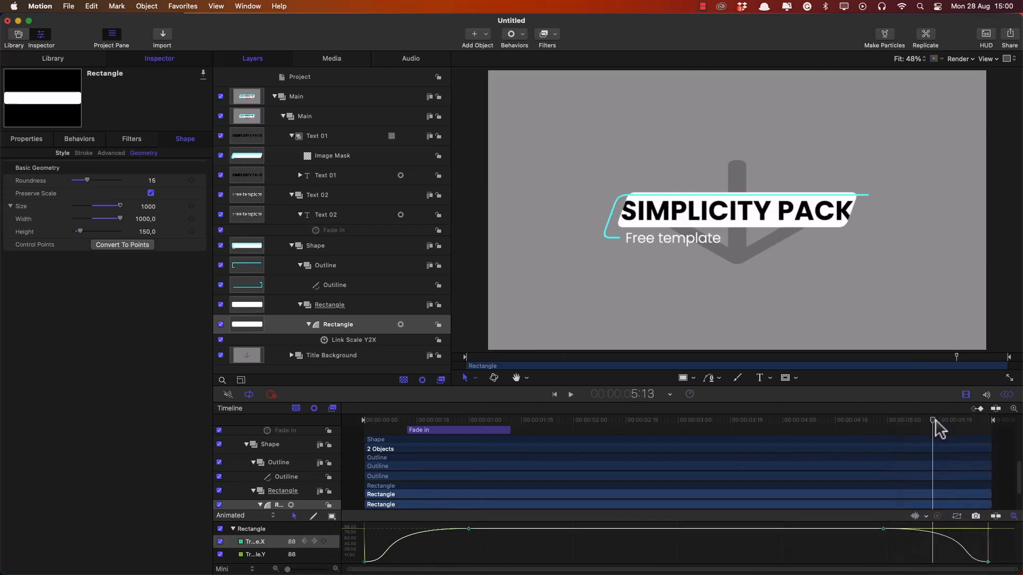
pyautogui.moveTo(925, 431); pyautogui.dragTo(988, 444)
# Duplicate Text 01's Fade in and Scale in behaviors and move both copies below the originals.
pyautogui.click(327, 190)
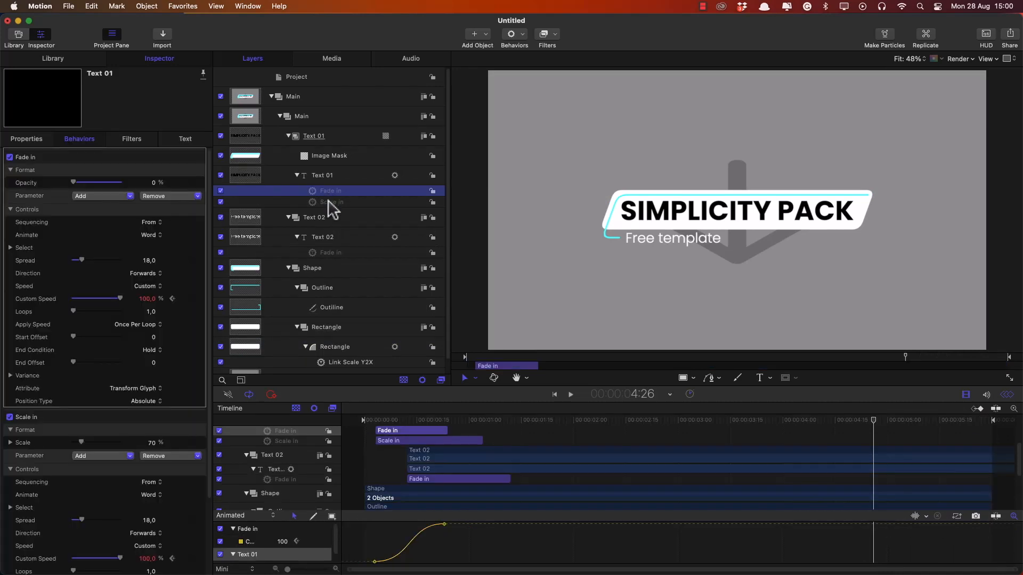
pyautogui.keyDown('shift'); pyautogui.click(328, 202); pyautogui.keyUp('shift')
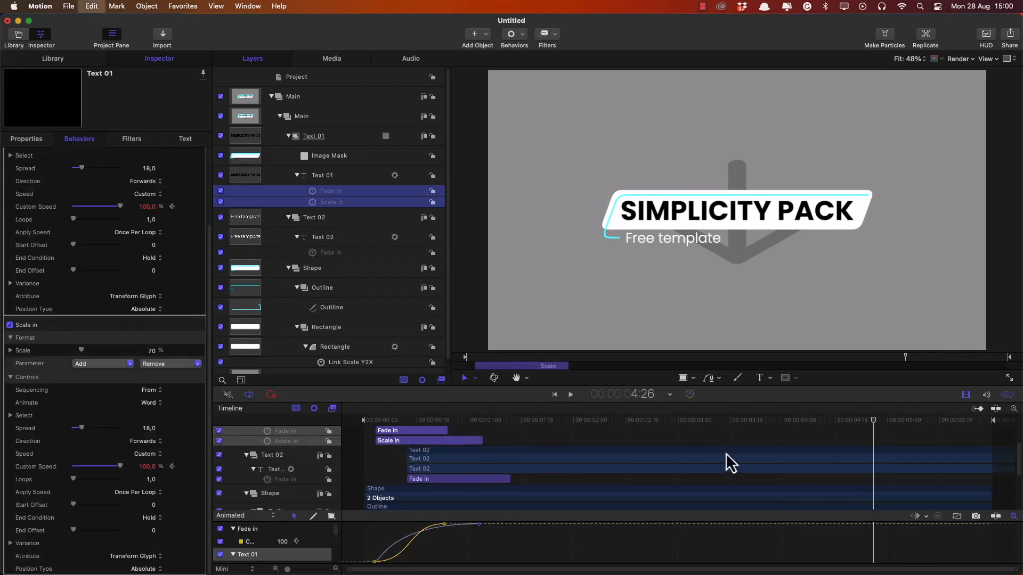
pyautogui.press('super+d')
pyautogui.click(342, 238)
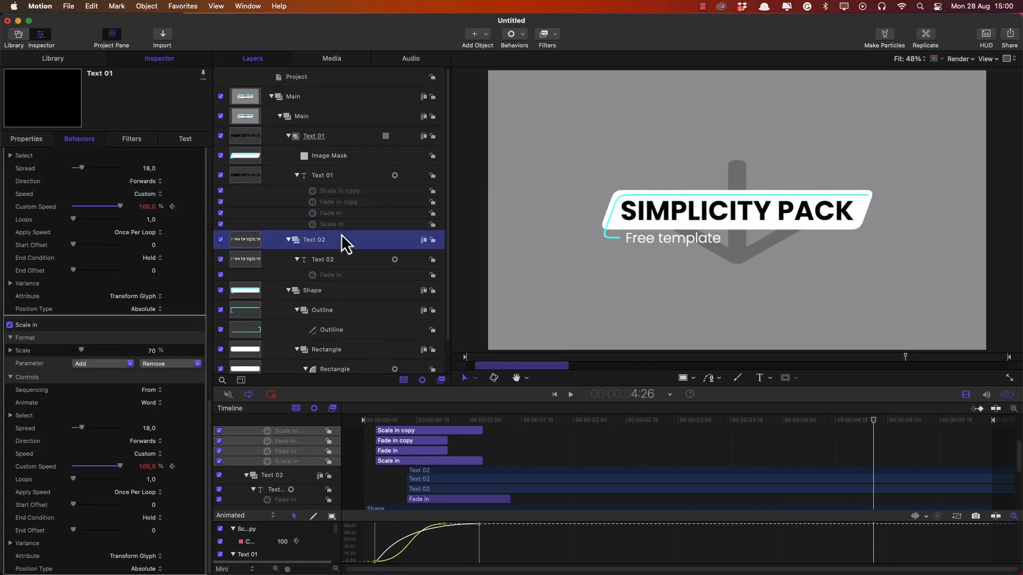
pyautogui.click(343, 202)
pyautogui.keyDown('shift'); pyautogui.click(346, 192); pyautogui.keyUp('shift')
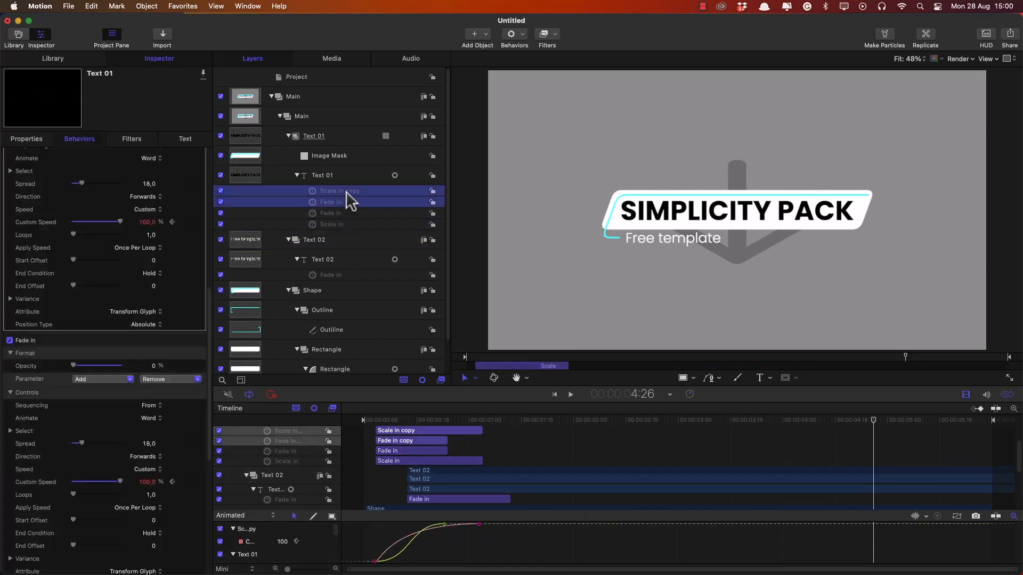
pyautogui.press('super+[')
pyautogui.press('super+[')
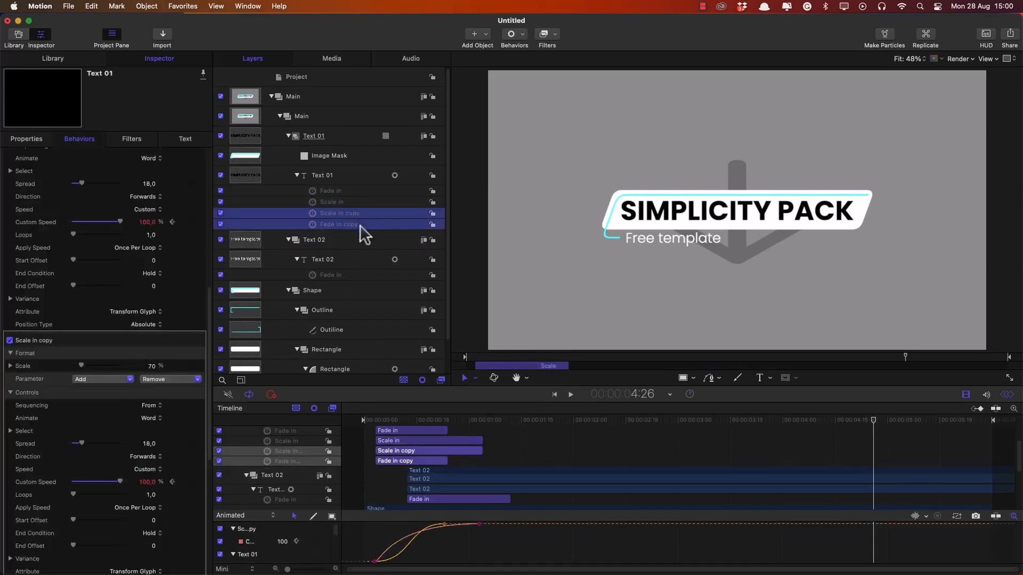
# Rename Text 01's copied Fade in behavior to "Fade out".
pyautogui.click(327, 238)
pyautogui.click(338, 227)
pyautogui.click(341, 224)
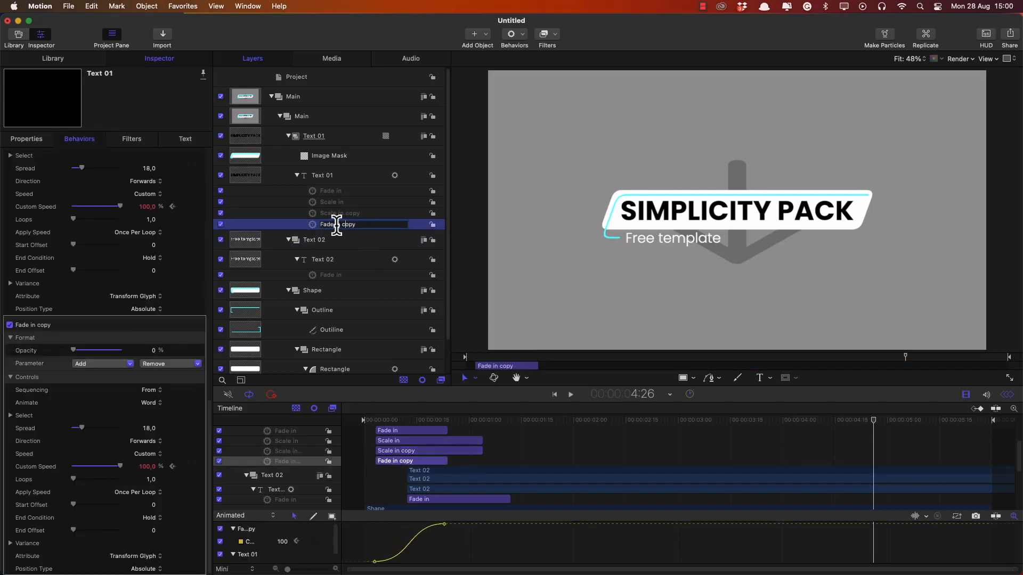
pyautogui.moveTo(336, 225); pyautogui.dragTo(364, 226)
pyautogui.press('Return')
# Delete the duplicated Scale in behavior from Text 01.
pyautogui.doubleClick(343, 213)
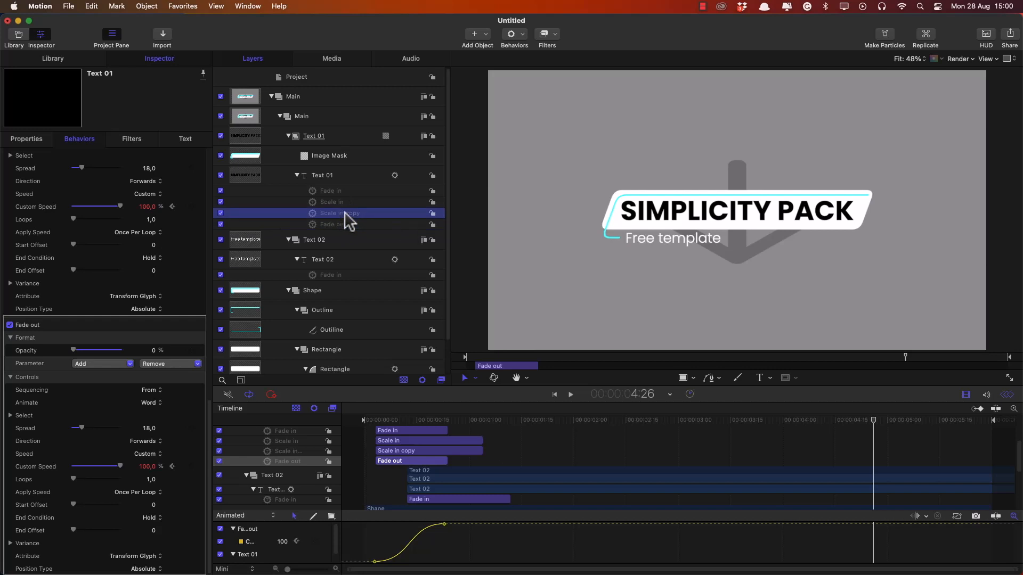
pyautogui.press('Return')
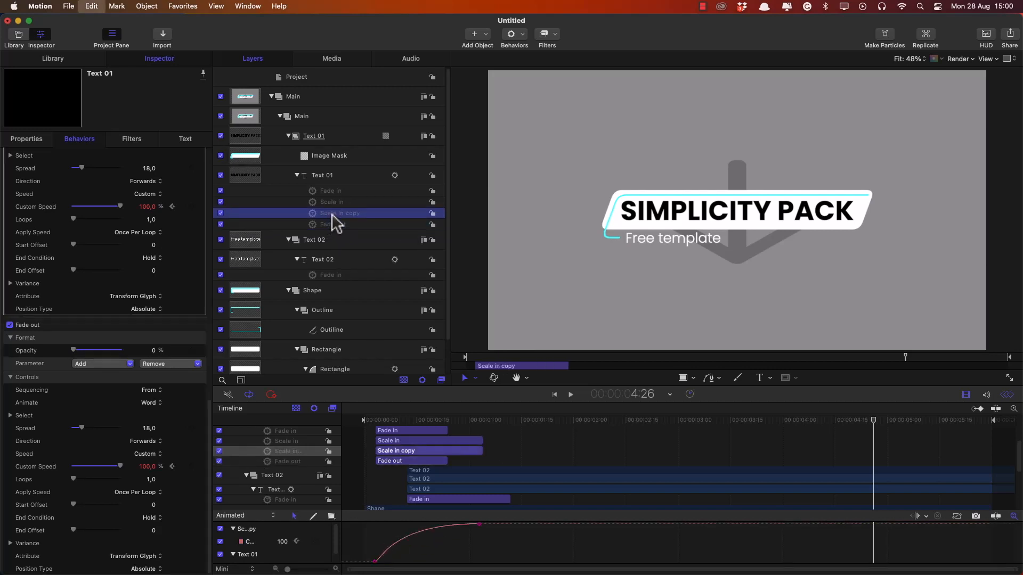
pyautogui.press('Delete')
# Move Text 01's Fade out behavior to start at 4:26, set its Sequencing to To, and scrub through the fade.
pyautogui.click(344, 213)
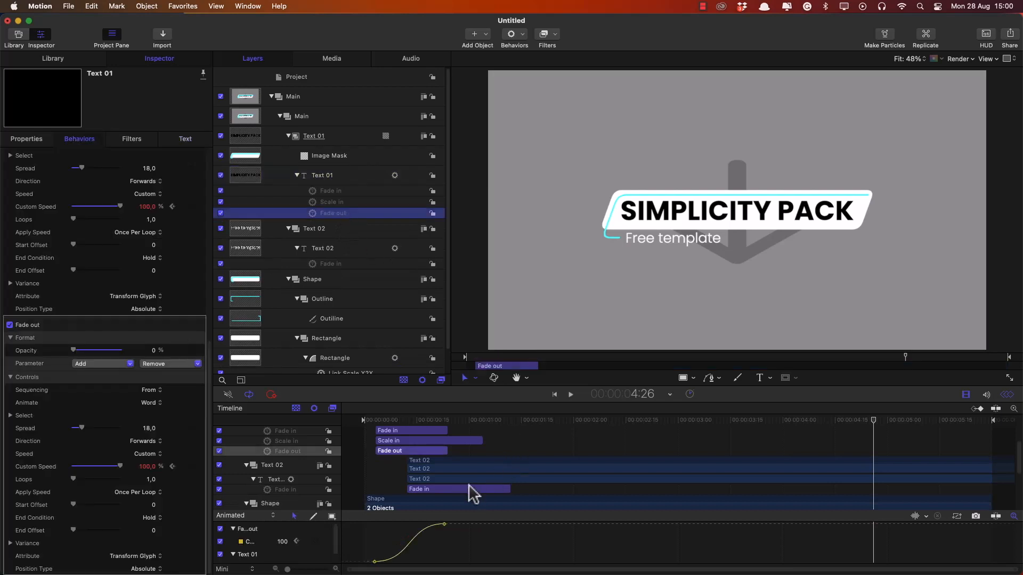
pyautogui.moveTo(446, 451); pyautogui.dragTo(966, 456)
pyautogui.moveTo(875, 420)
pyautogui.mouseDown()
pyautogui.moveTo(921, 422)
pyautogui.moveTo(885, 434)
pyautogui.mouseUp()
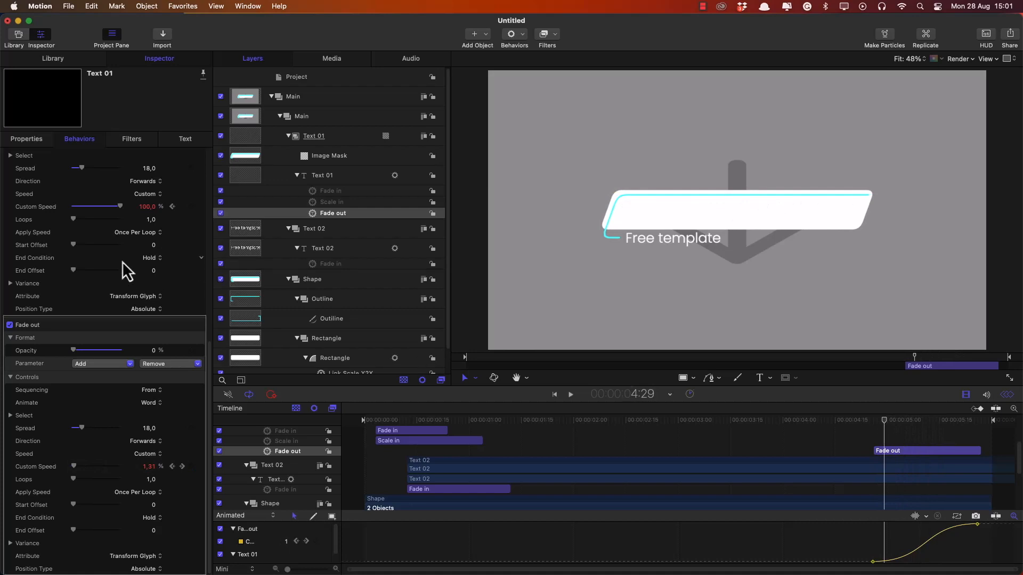
pyautogui.click(143, 391)
pyautogui.click(154, 385)
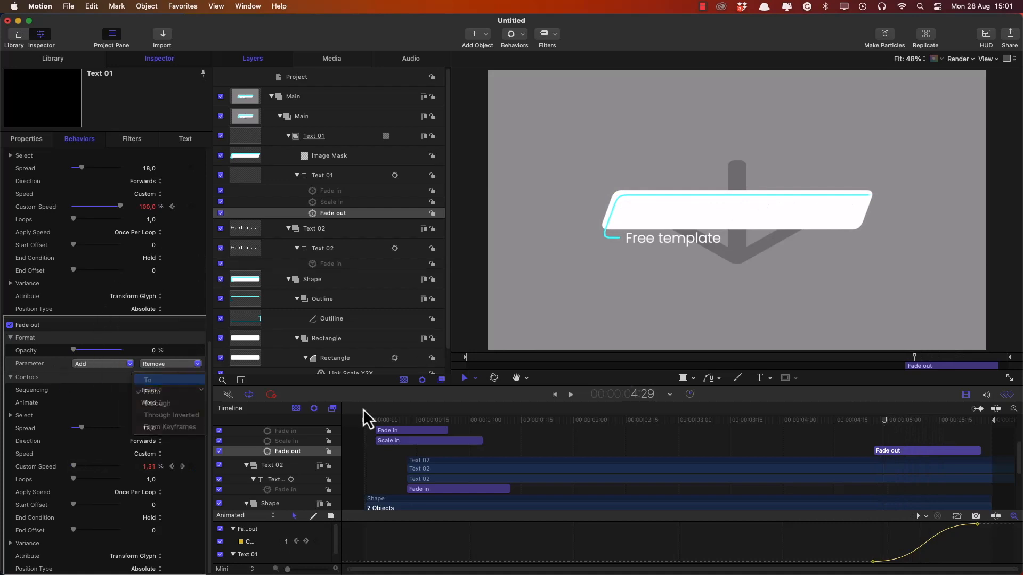
pyautogui.moveTo(899, 420); pyautogui.dragTo(879, 431)
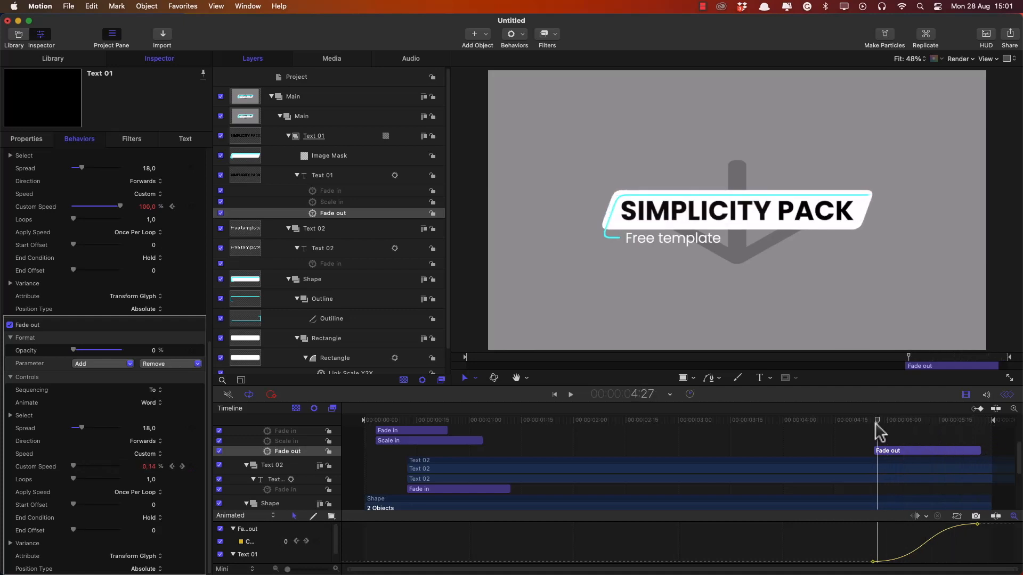
# Copy Text 01's Fade out behavior onto the Text 02 text layer and name the copy "Fade out".
pyautogui.click(334, 261)
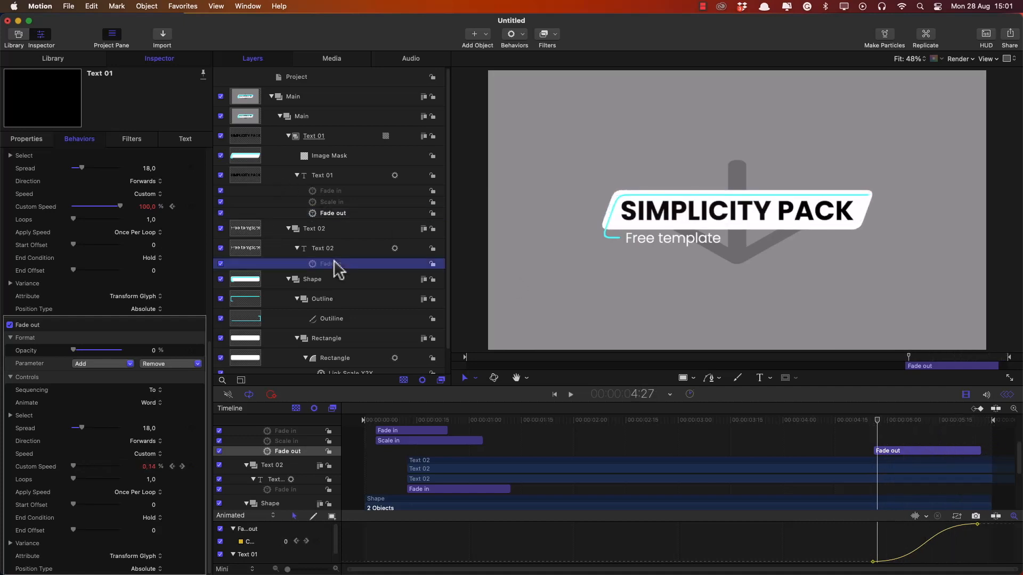
pyautogui.click(335, 214)
pyautogui.press('super+c')
pyautogui.click(326, 248)
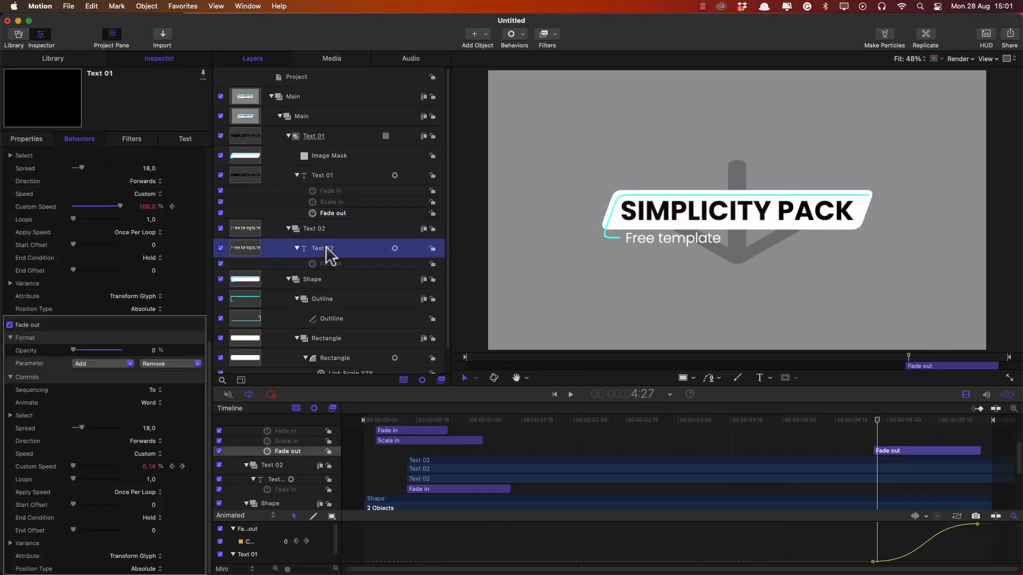
pyautogui.press('super+v')
pyautogui.press('BackSpace')
pyautogui.press('BackSpace')
pyautogui.press('BackSpace')
pyautogui.press('BackSpace')
pyautogui.press('BackSpace')
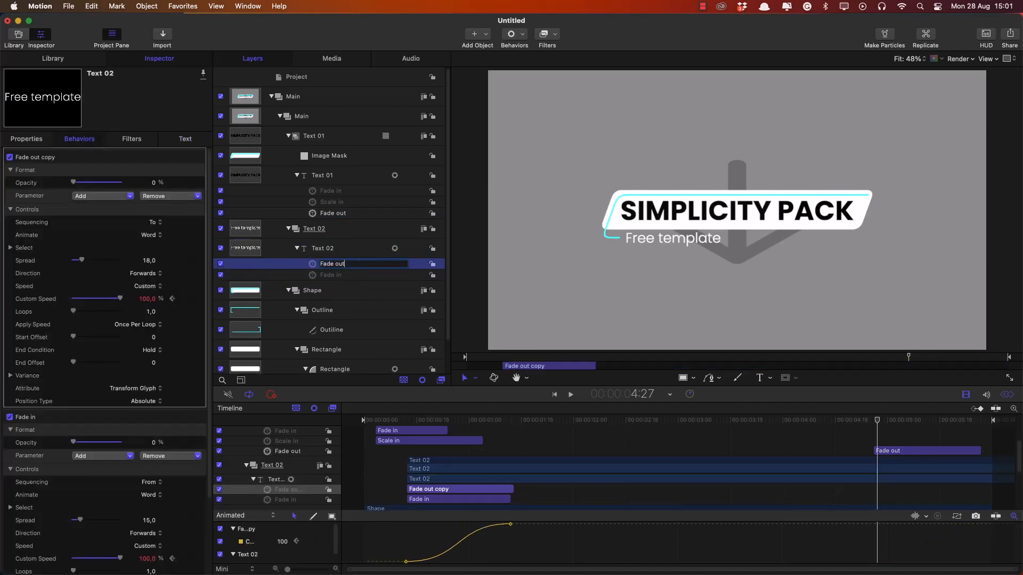
pyautogui.press('Return')
# Move Text 02's Fade out behavior along the timeline to start at 4:23.
pyautogui.moveTo(494, 489); pyautogui.dragTo(796, 490)
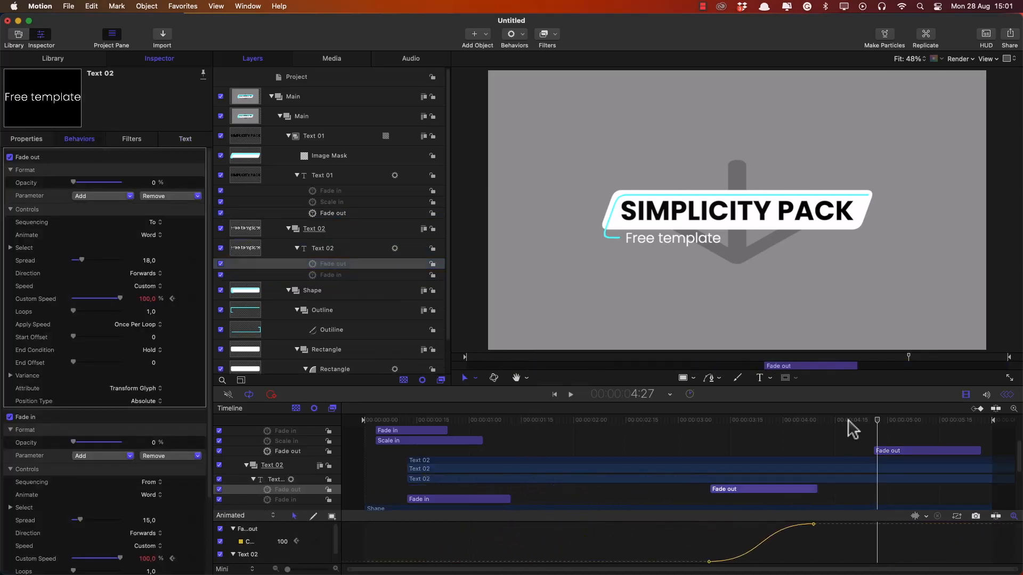
pyautogui.click(873, 418)
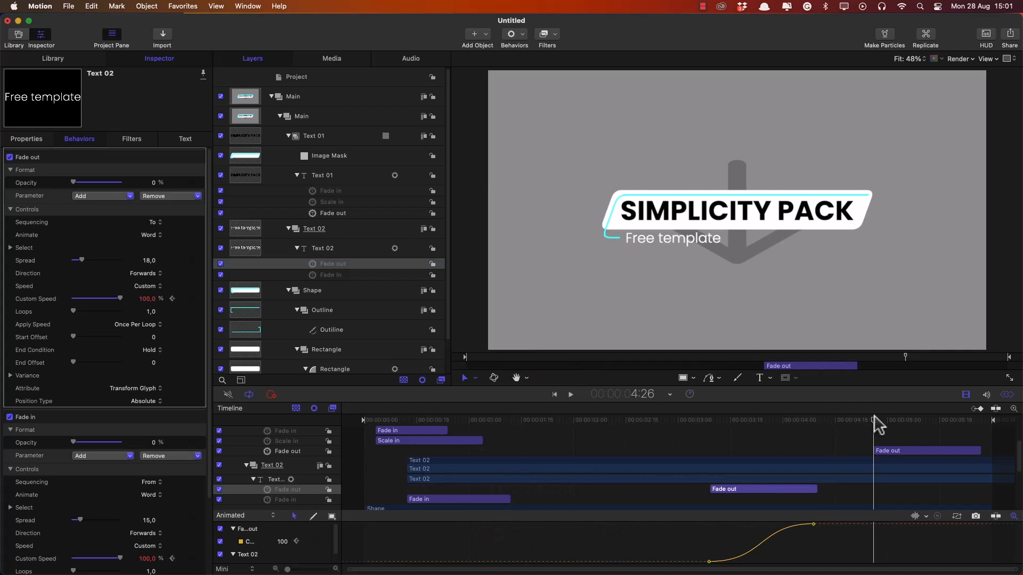
pyautogui.press('Left')
pyautogui.press('Left')
pyautogui.press('Left')
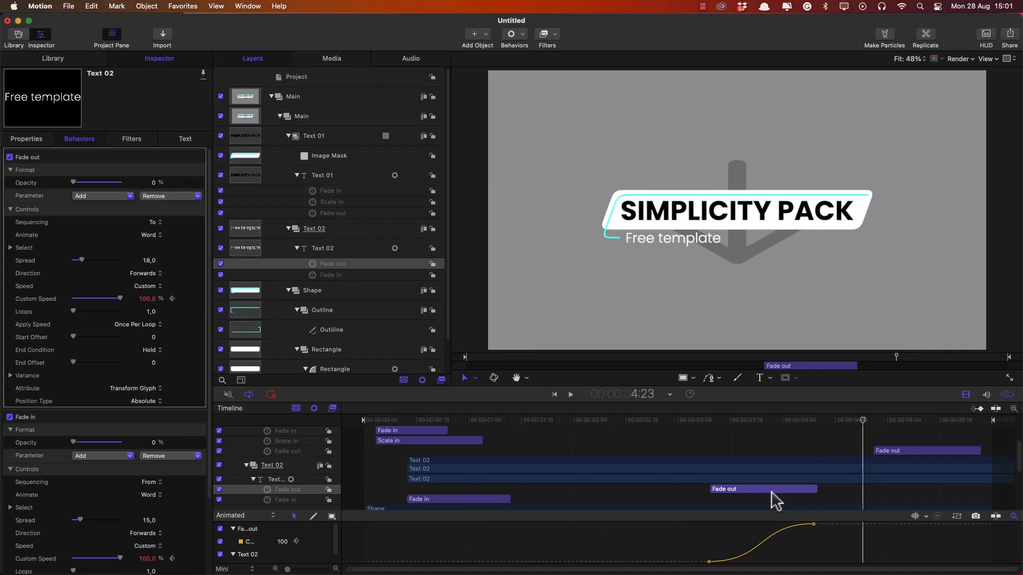
pyautogui.moveTo(772, 500); pyautogui.dragTo(909, 490)
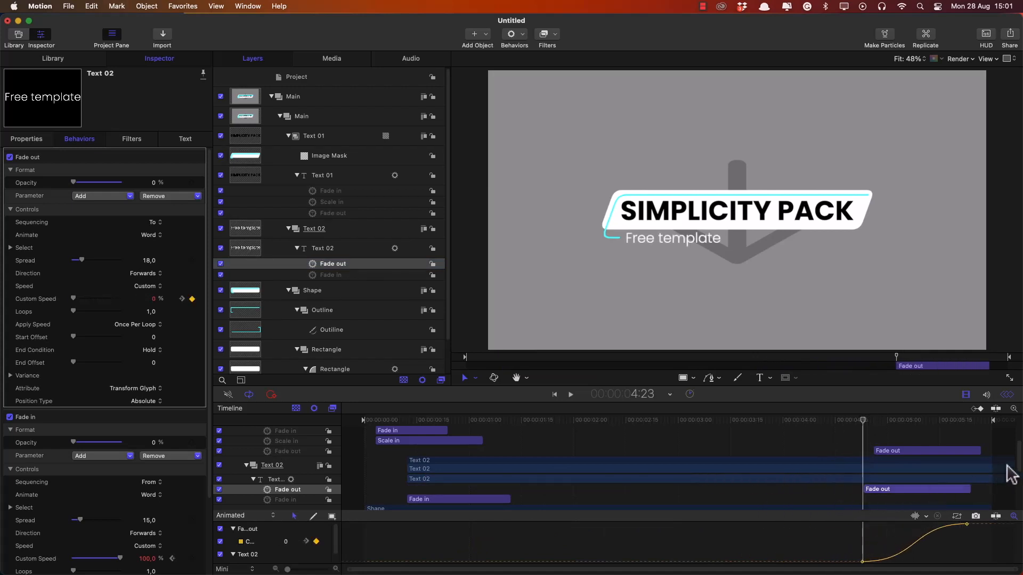
# Trim the end of Text 02 to 5:23 and extend its Fade out behavior slightly.
pyautogui.click(975, 470)
pyautogui.click(964, 421)
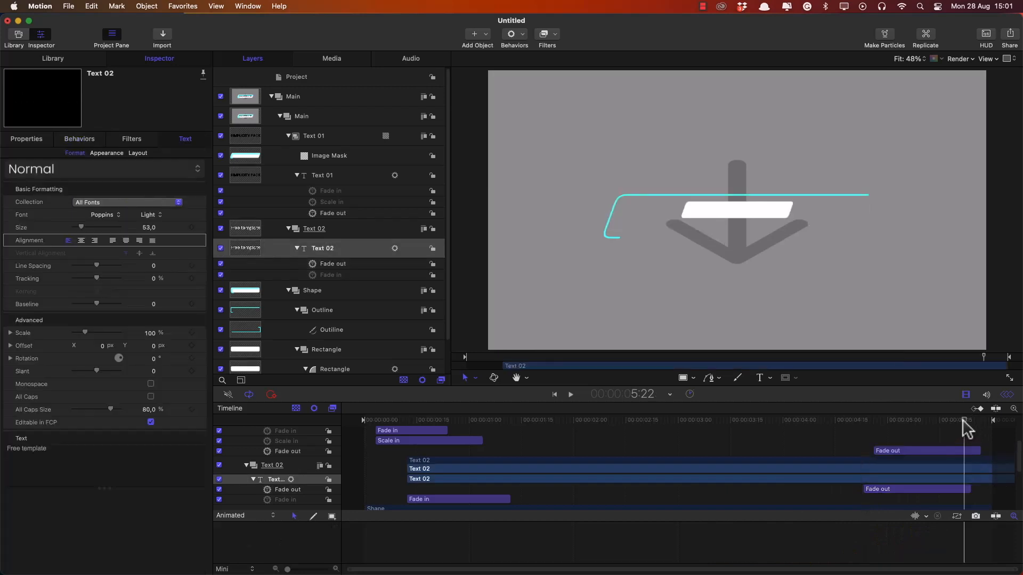
pyautogui.moveTo(963, 420); pyautogui.dragTo(968, 420)
pyautogui.press('o')
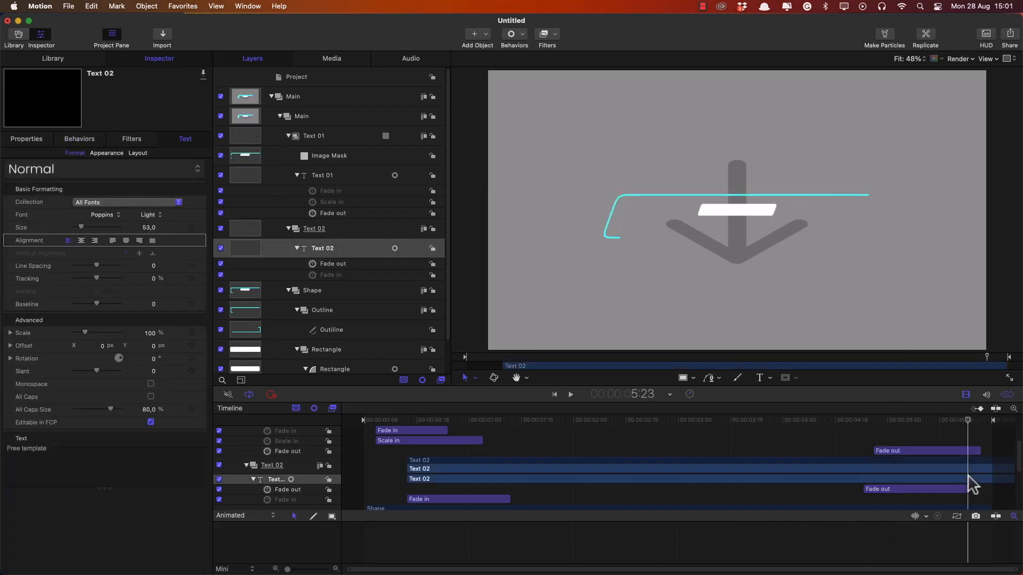
pyautogui.moveTo(969, 478); pyautogui.dragTo(974, 486)
# Trim the Text 01 group, its text layer and image mask to end at 5:26, where its Fade out finishes.
pyautogui.scroll(6, 968, 469)
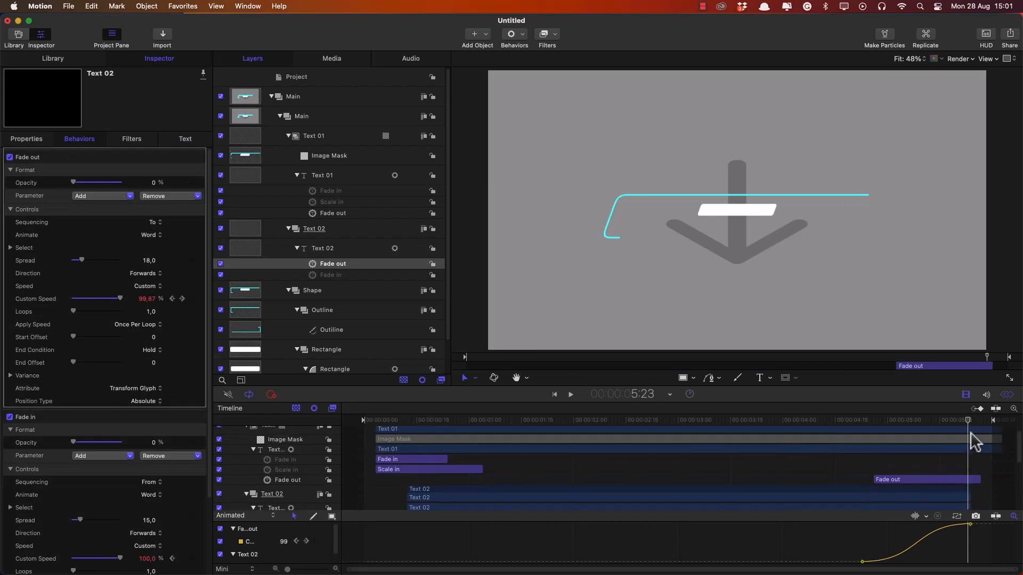
pyautogui.click(320, 136)
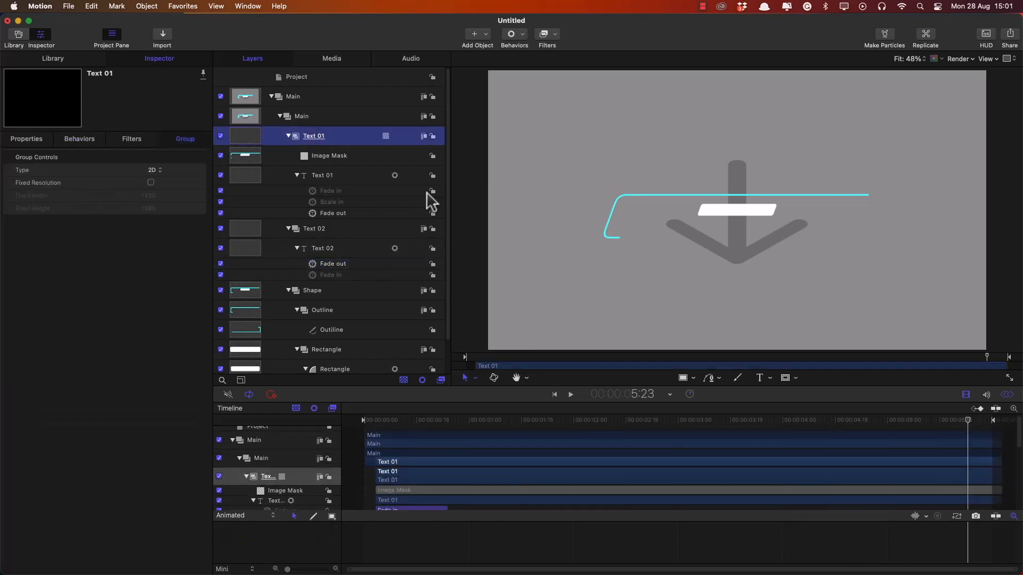
pyautogui.scroll(-3, 975, 457)
pyautogui.moveTo(972, 419); pyautogui.dragTo(977, 419)
pyautogui.press('o')
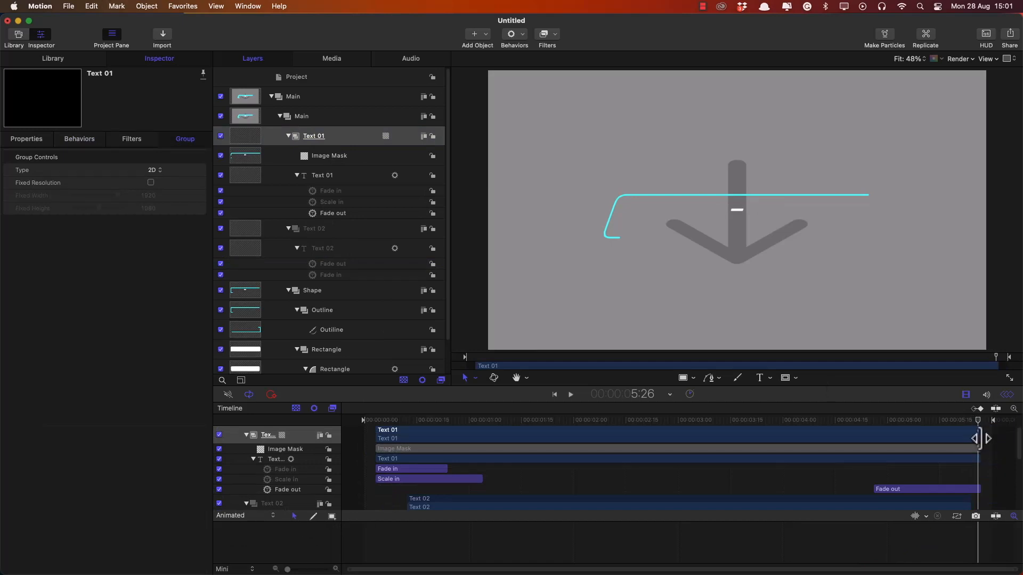
pyautogui.click(979, 457)
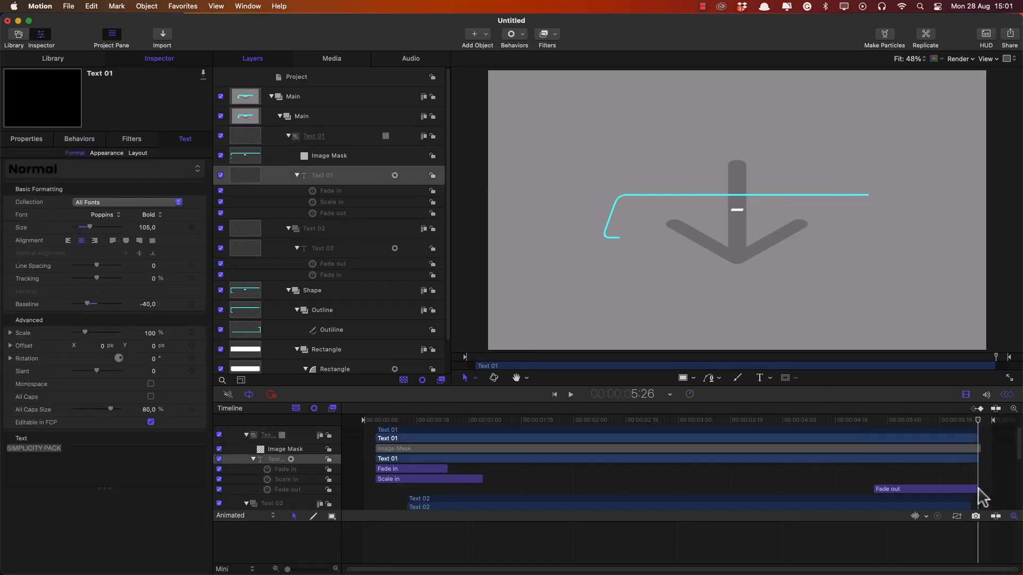
pyautogui.click(978, 489)
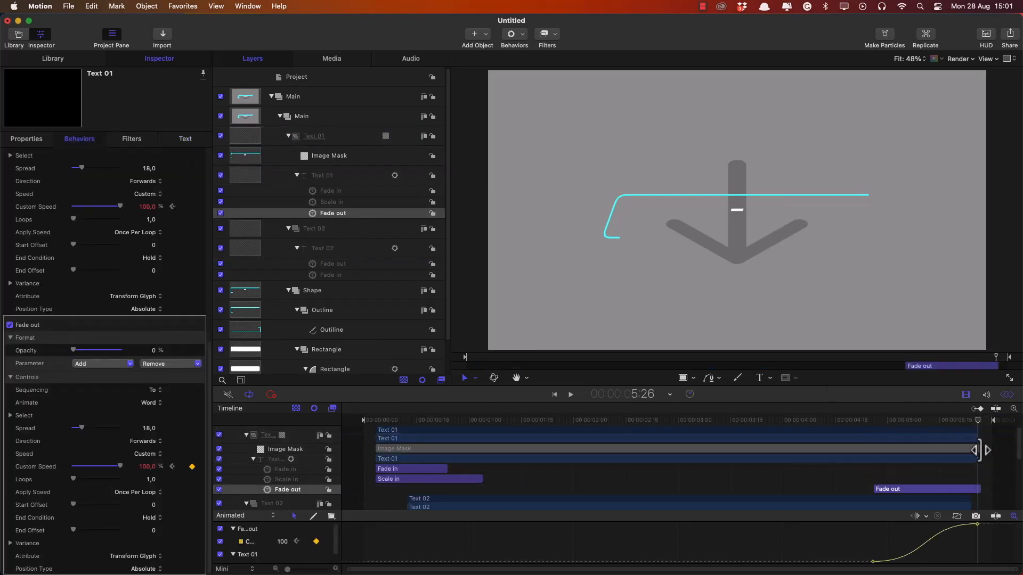
pyautogui.click(979, 450)
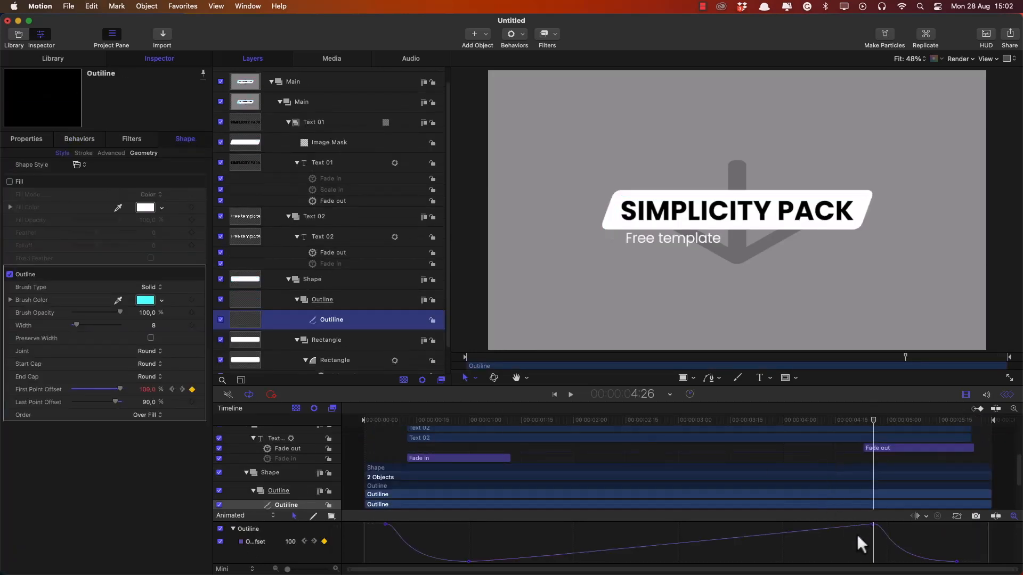
# Reverse the Outline's First Point Offset exit keyframes starting at 4:26.
pyautogui.click(856, 536)
pyautogui.rightClick(956, 561)
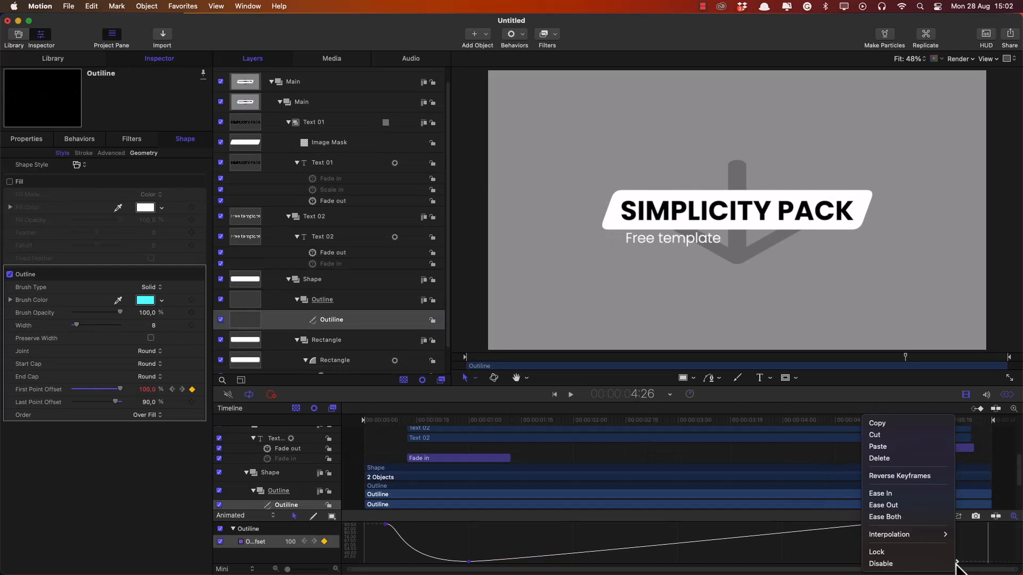
pyautogui.click(920, 479)
pyautogui.moveTo(873, 422)
pyautogui.mouseDown()
pyautogui.moveTo(940, 426)
pyautogui.moveTo(872, 434)
pyautogui.mouseUp()
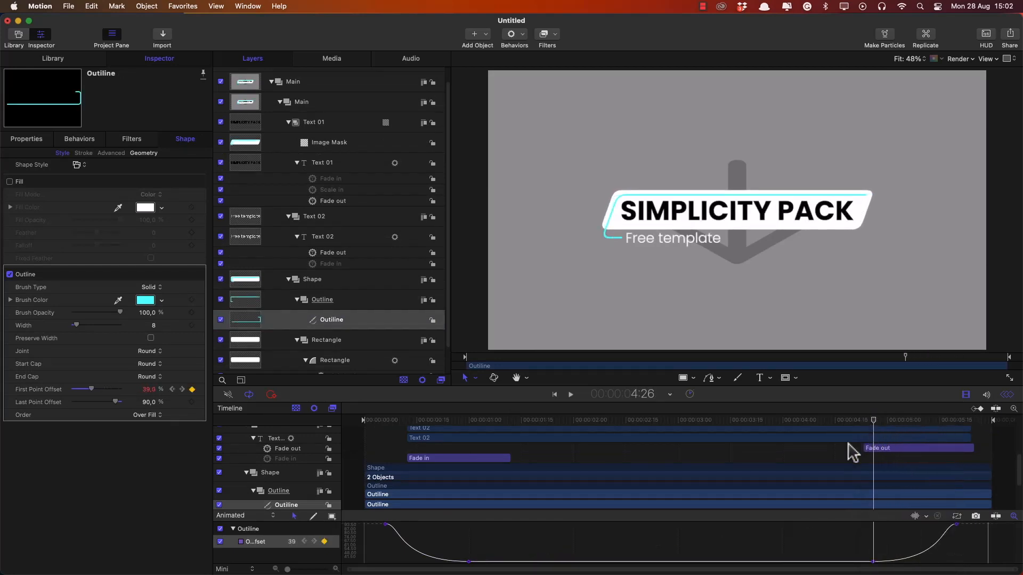
# Set the Direction of Text 02's Fade out behavior to Backwards, leaving its timing as it is.
pyautogui.click(326, 254)
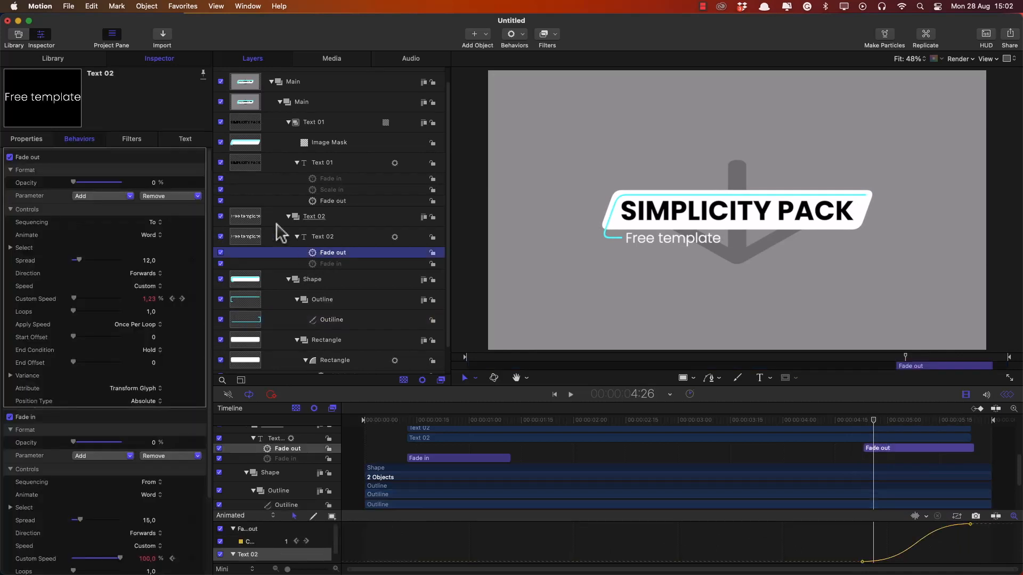
pyautogui.click(147, 276)
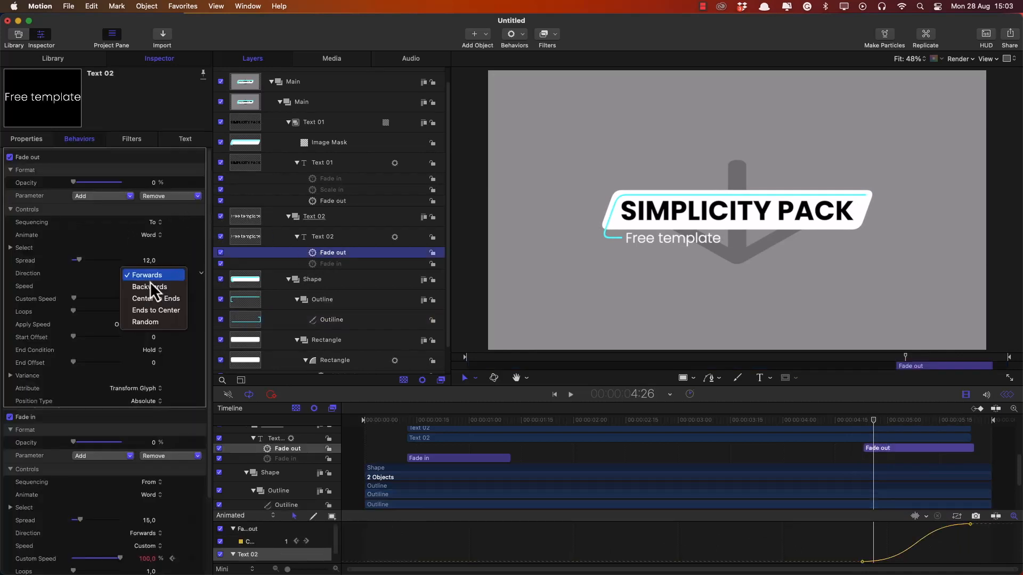
pyautogui.click(154, 286)
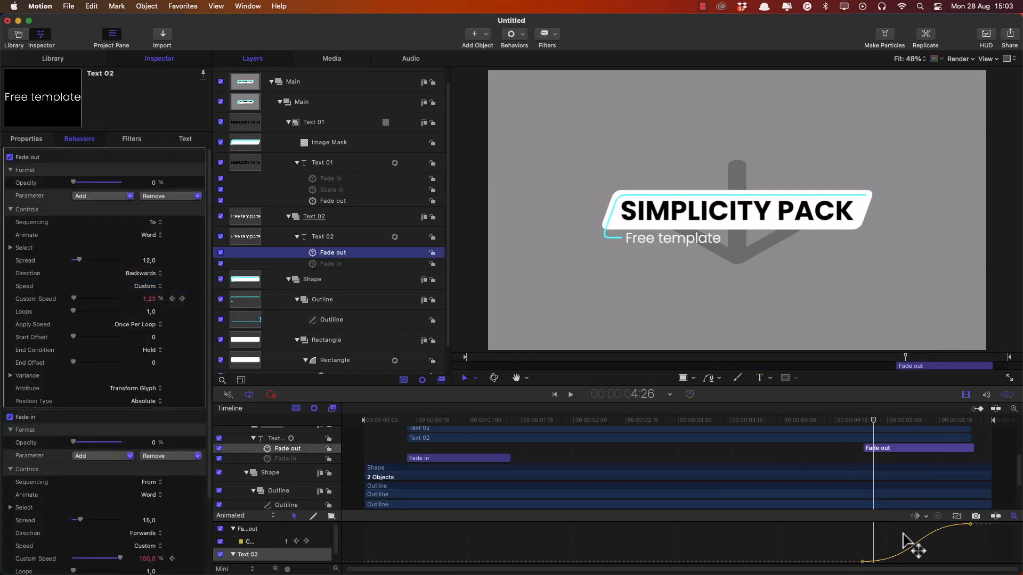
pyautogui.moveTo(889, 451); pyautogui.dragTo(884, 451)
pyautogui.press('super+z')
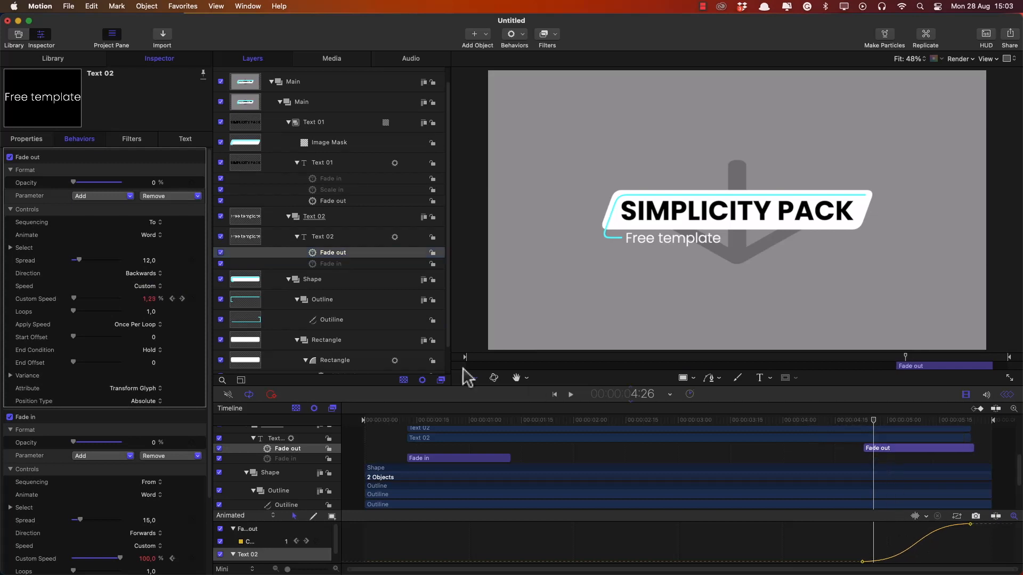
# Shift the Outline shape's First Point Offset exit keyframes slightly later in the timeline.
pyautogui.scroll(-2, 352, 279)
pyautogui.click(341, 295)
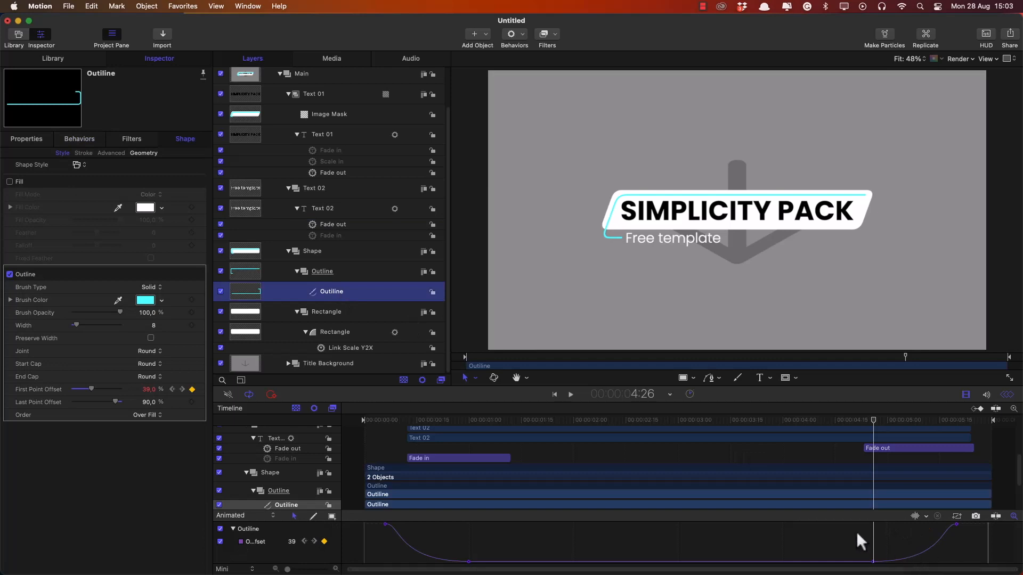
pyautogui.press('super+z')
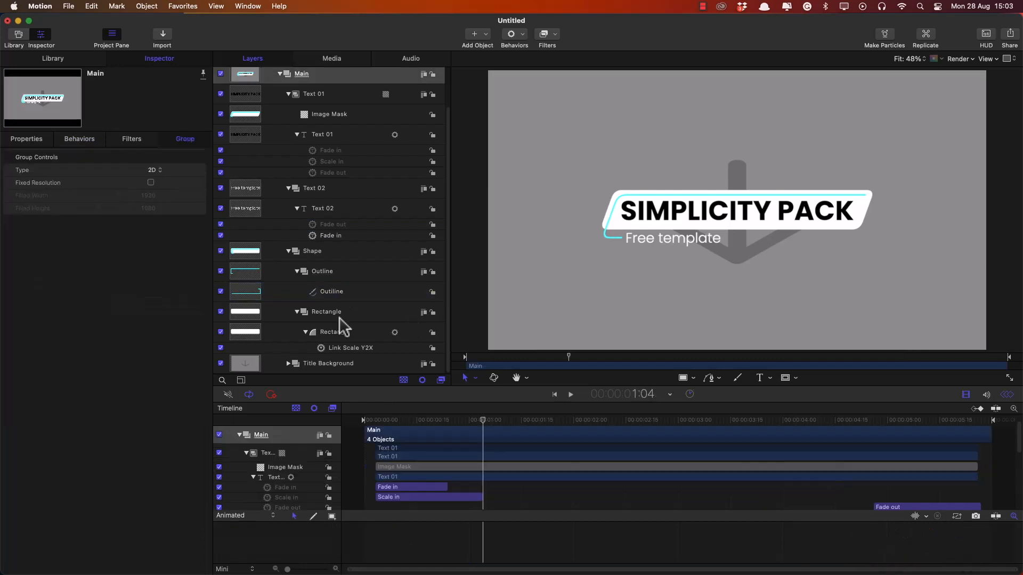
# Select the layers from the Main group down to the Rectangle and add a timeline marker at 1:11, where the entrance animation ends.
pyautogui.keyDown('shift'); pyautogui.click(341, 330); pyautogui.keyUp('shift')
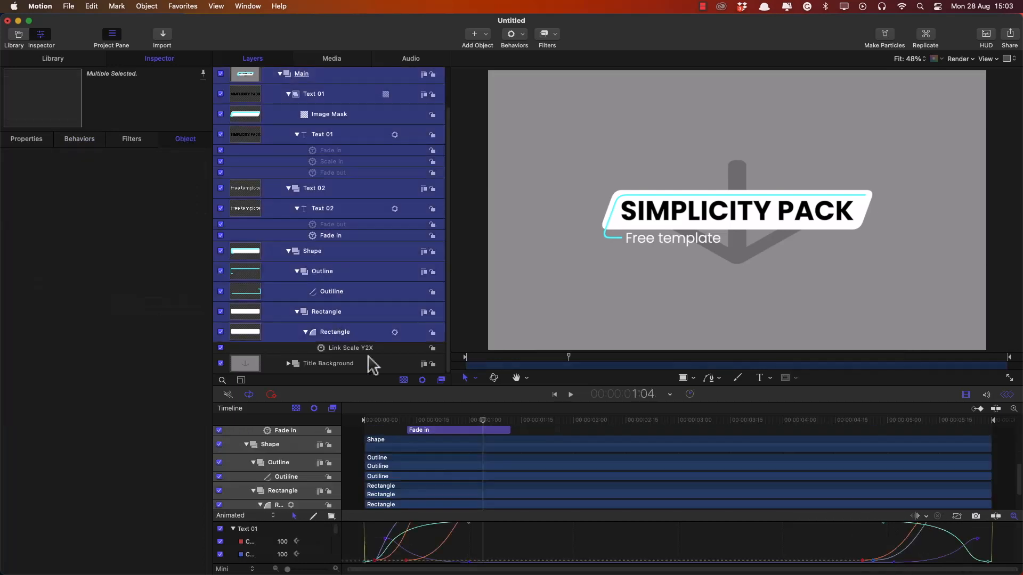
pyautogui.click(507, 419)
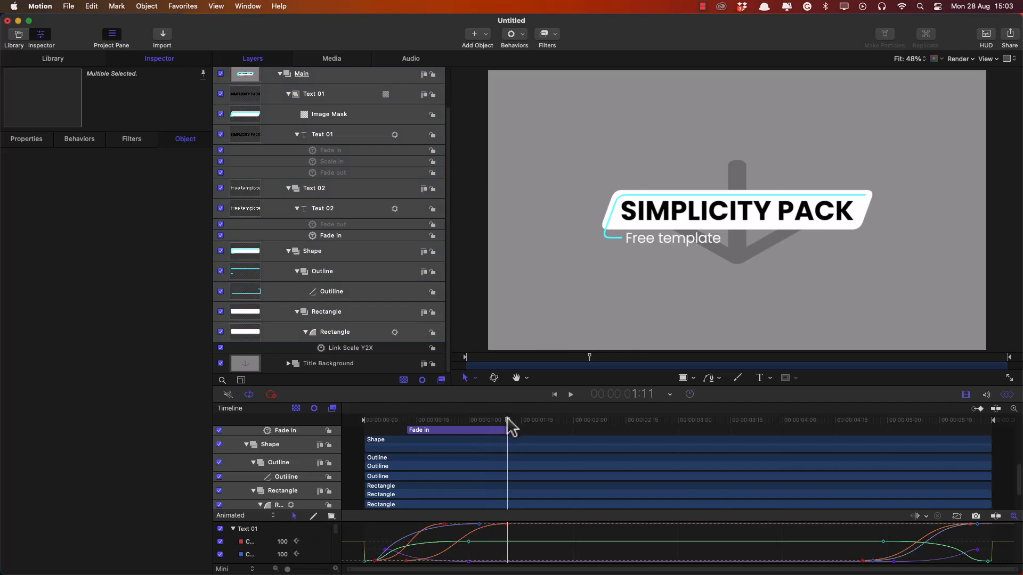
pyautogui.rightClick(507, 419)
pyautogui.click(520, 423)
# Add a timeline marker at 4:23, where the exit animation begins, and set its type to Build Out - Optional.
pyautogui.moveTo(878, 420); pyautogui.dragTo(860, 421)
pyautogui.rightClick(860, 421)
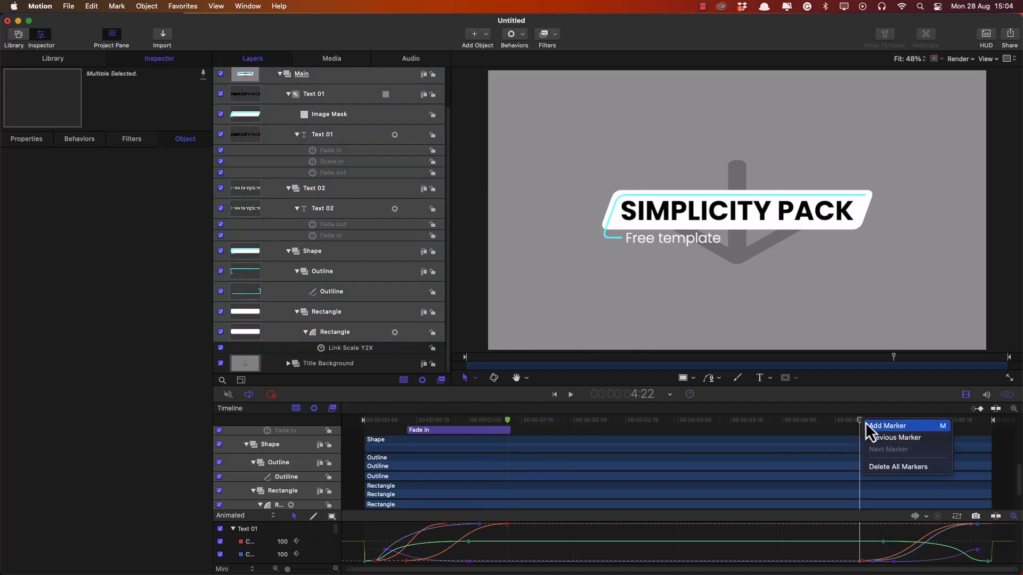
pyautogui.click(867, 425)
pyautogui.rightClick(863, 421)
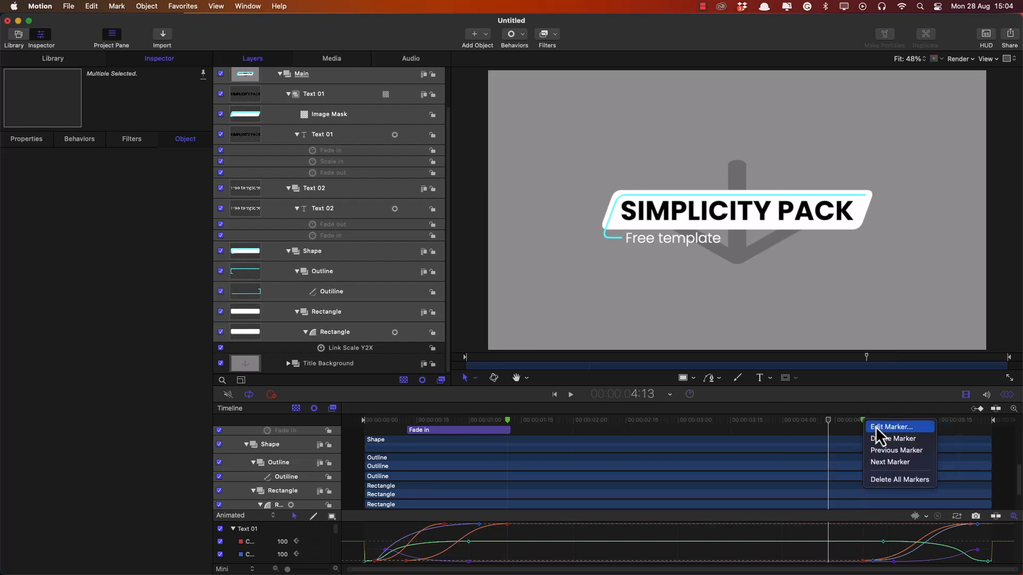
pyautogui.click(875, 427)
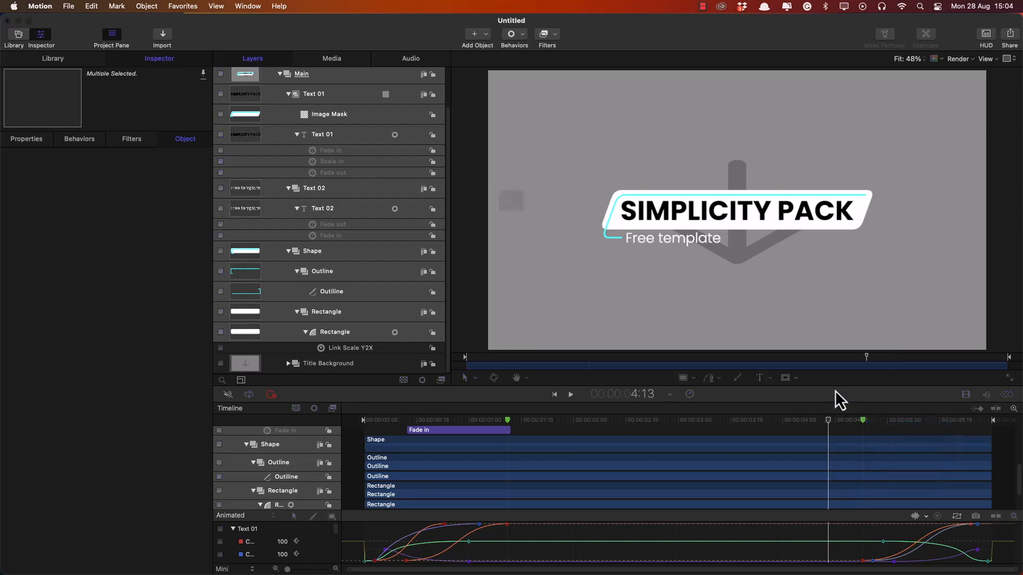
pyautogui.click(506, 237)
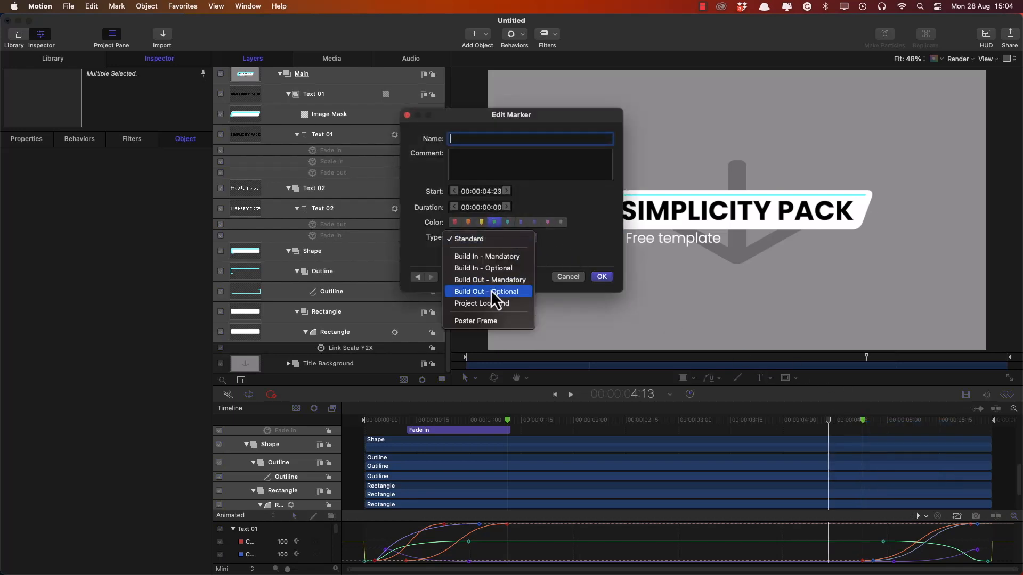
pyautogui.click(476, 290)
pyautogui.click(600, 277)
# Set the type of the marker at 1:11 to Build In - Optional.
pyautogui.rightClick(507, 421)
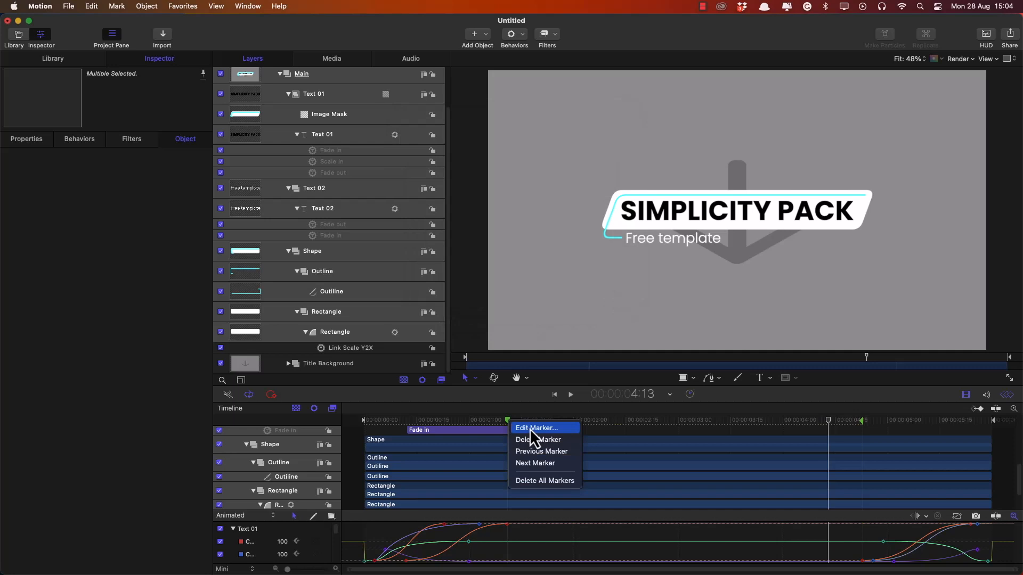
pyautogui.click(529, 428)
pyautogui.click(481, 237)
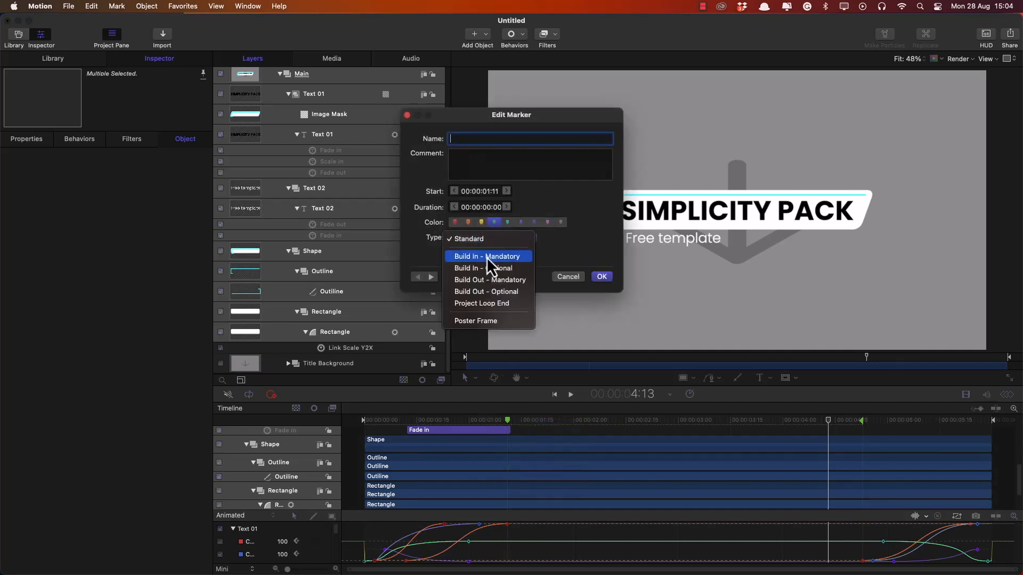
pyautogui.click(488, 270)
pyautogui.press('Return')
# Add a Rig object to the project.
pyautogui.click(478, 38)
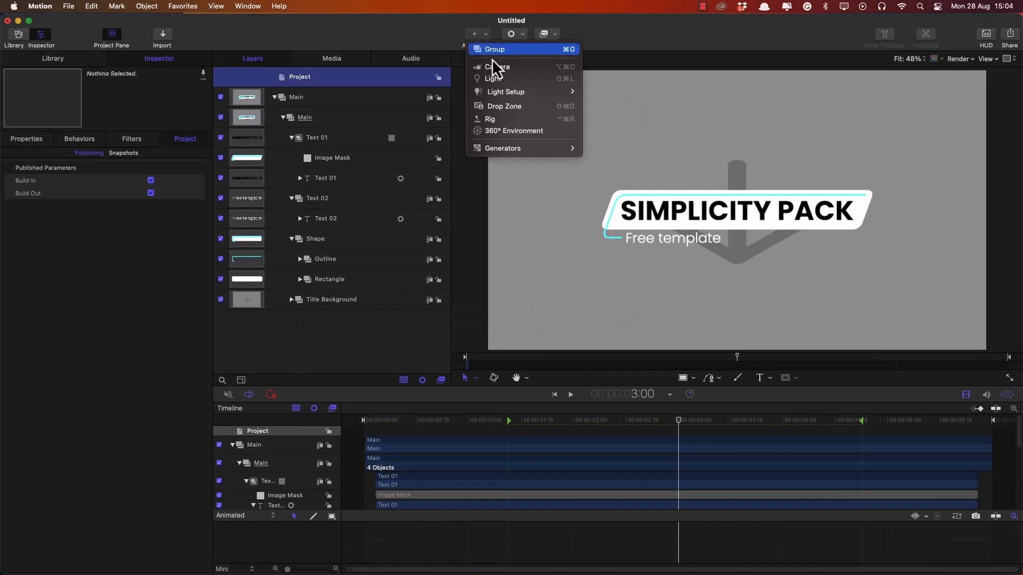
pyautogui.click(494, 119)
pyautogui.moveTo(309, 118); pyautogui.dragTo(318, 202)
# Publish the Text, Font and Size parameters of the Text 01 text layer.
pyautogui.click(316, 197)
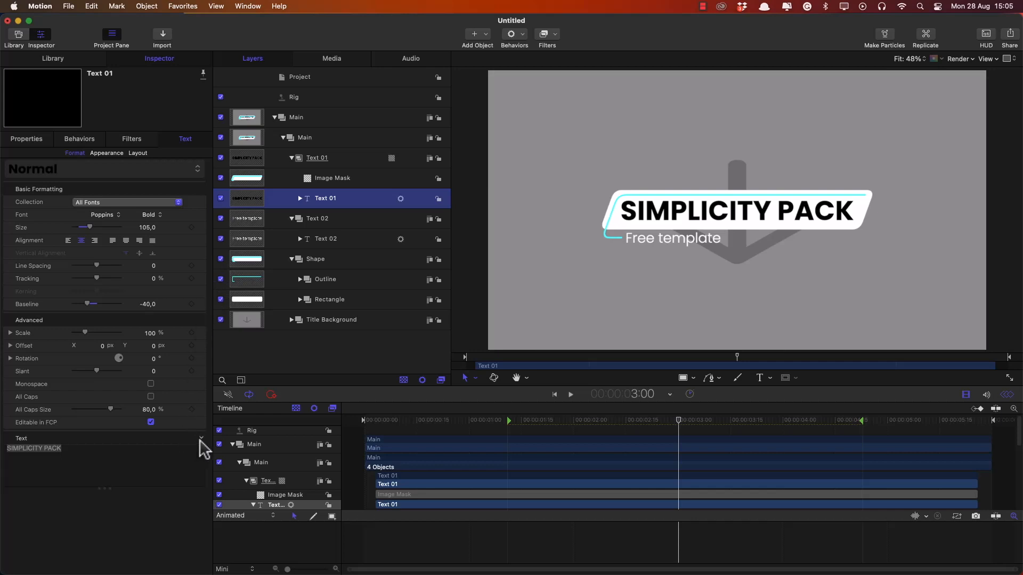
pyautogui.click(200, 438)
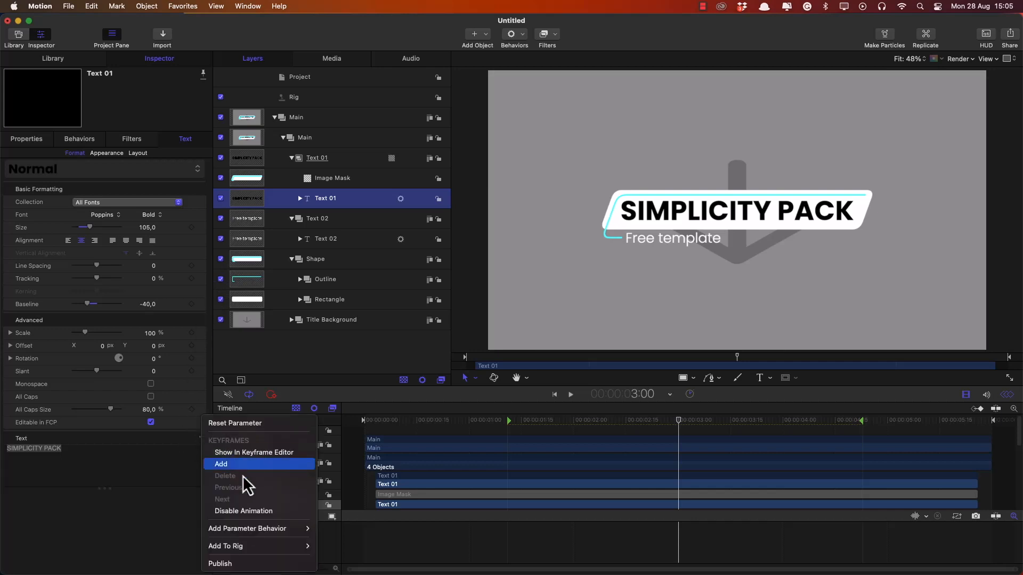
pyautogui.click(231, 564)
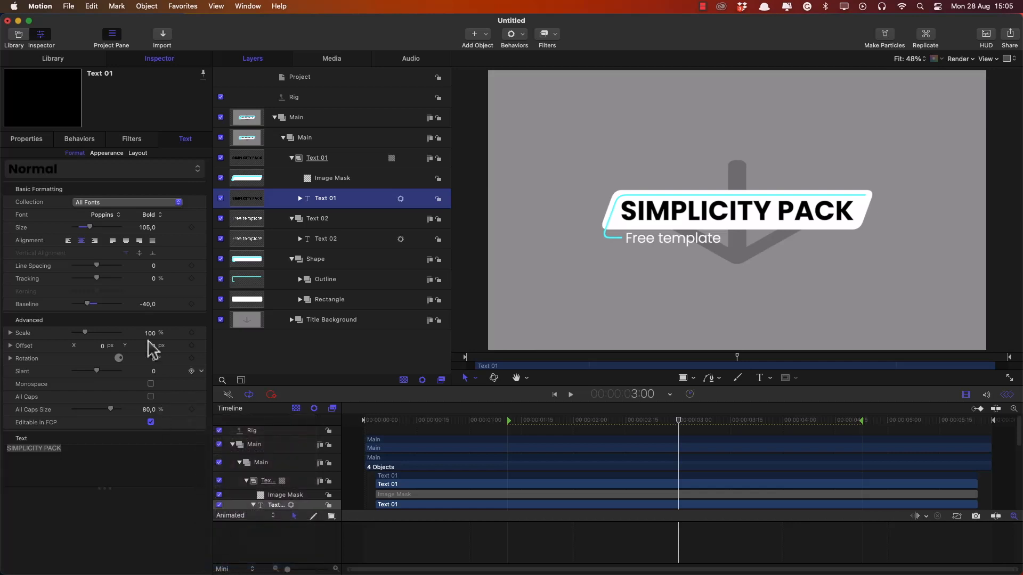
pyautogui.click(201, 216)
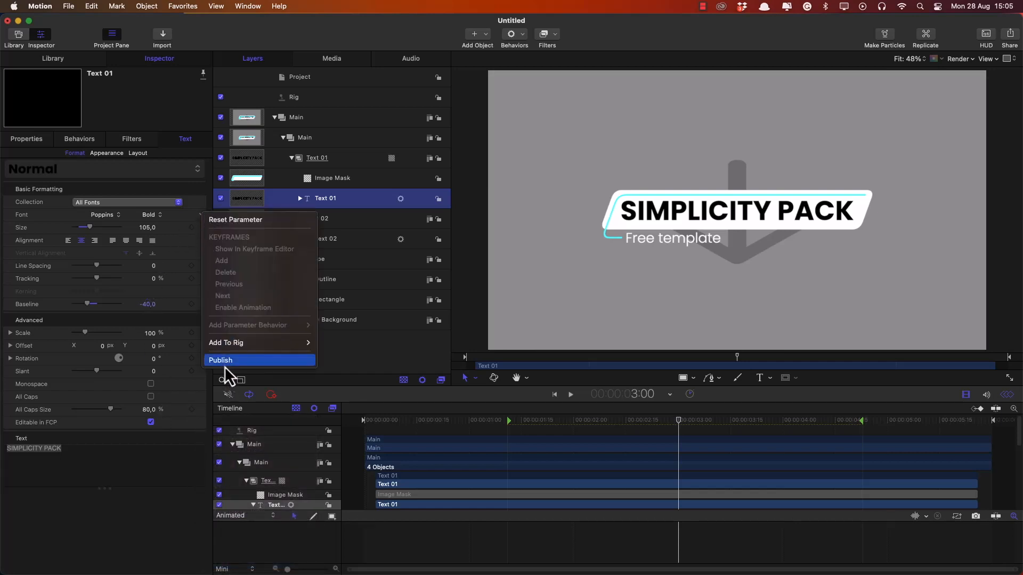
pyautogui.click(225, 364)
pyautogui.click(201, 229)
pyautogui.click(228, 375)
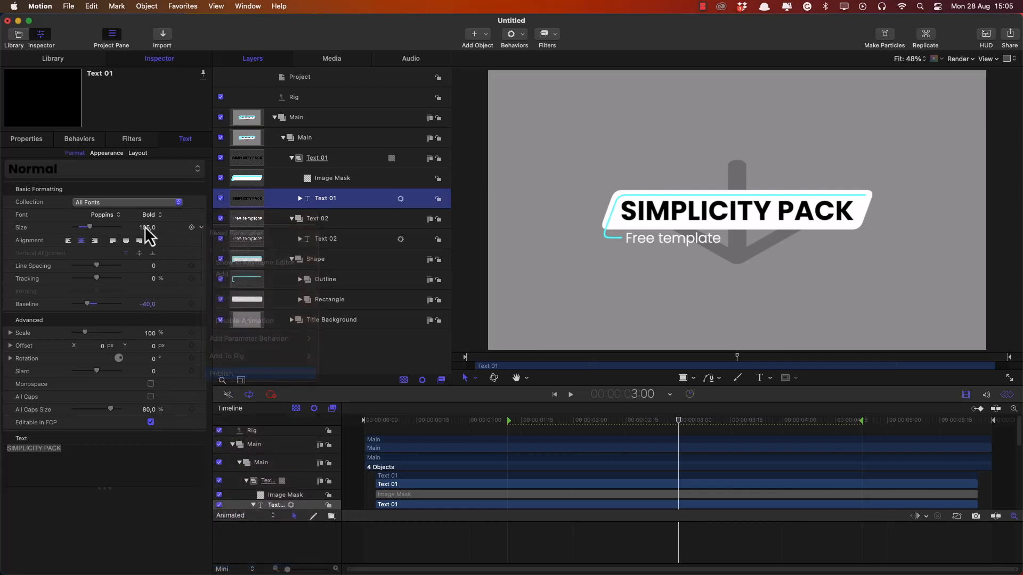
# Publish the Text 01 layer's face Color and the Text 01 group's Position.
pyautogui.click(107, 153)
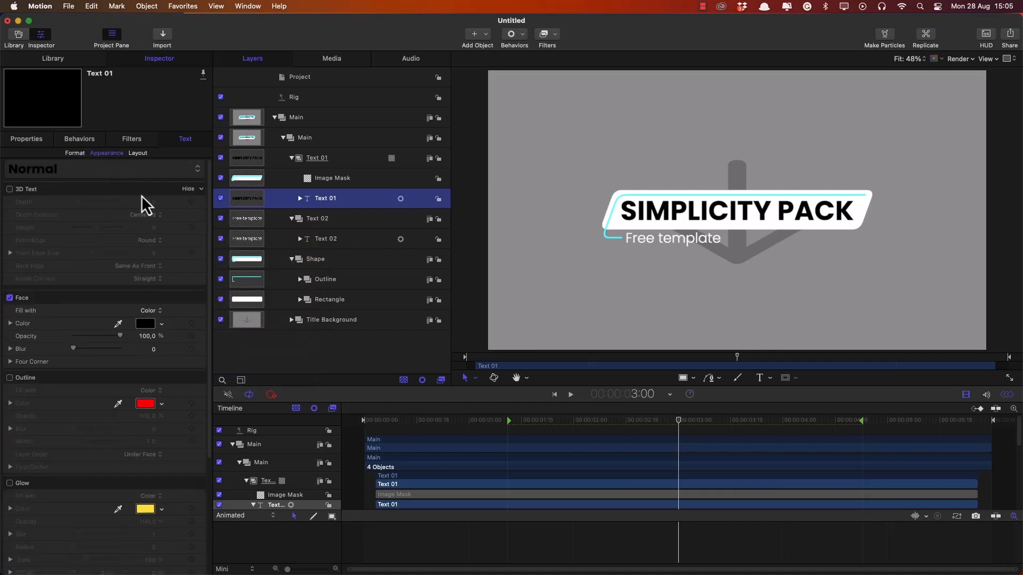
pyautogui.click(202, 323)
pyautogui.click(226, 472)
pyautogui.click(243, 156)
pyautogui.click(28, 140)
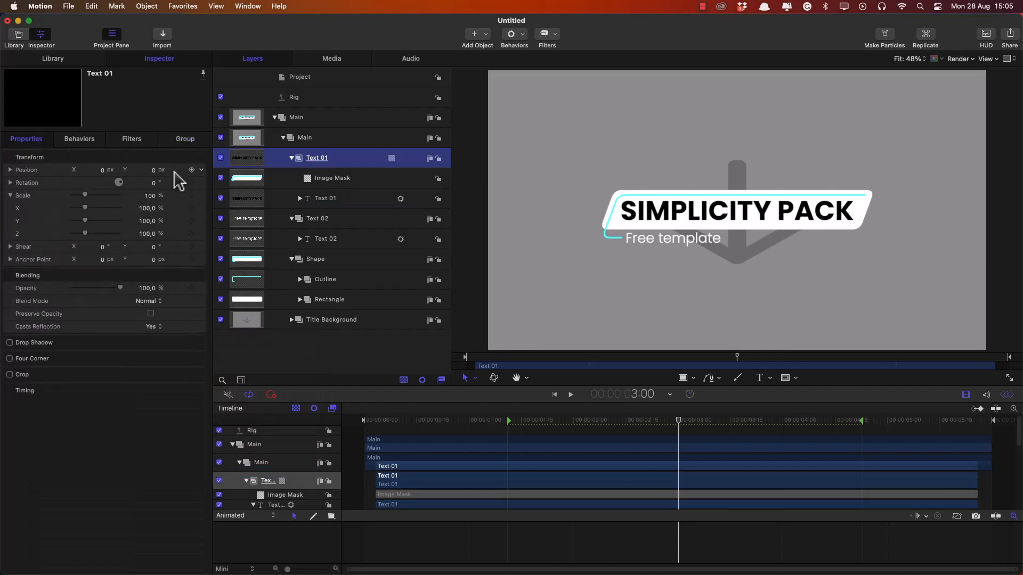
pyautogui.click(201, 169)
pyautogui.click(232, 315)
# Publish the Text and Font parameters of the Text 02 text layer.
pyautogui.click(317, 238)
pyautogui.click(75, 153)
pyautogui.click(201, 438)
pyautogui.click(229, 564)
pyautogui.click(202, 215)
pyautogui.click(229, 358)
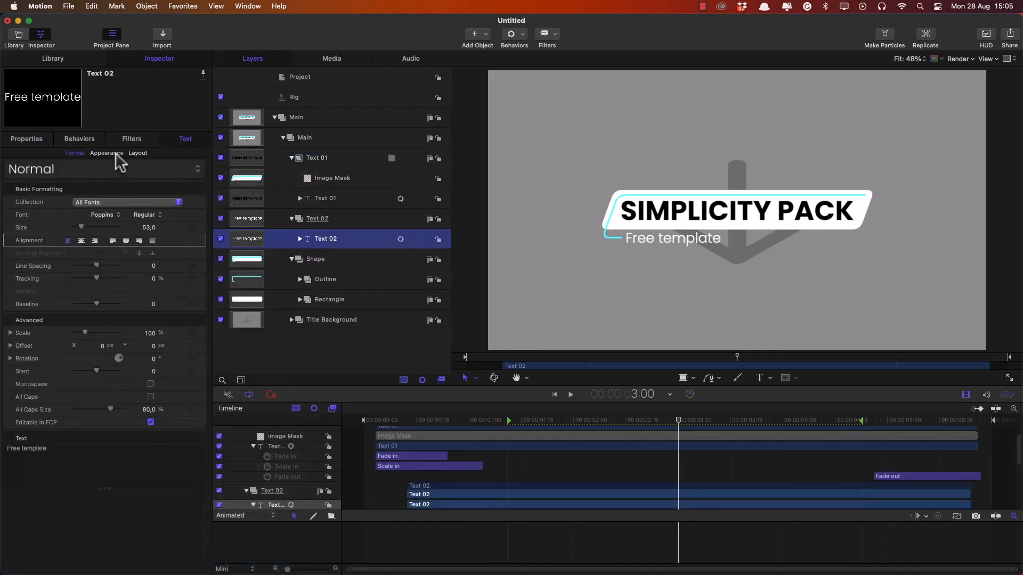
# Publish the Text 02 layer's face Color and the Text 02 group's Position.
pyautogui.click(109, 153)
pyautogui.click(202, 324)
pyautogui.click(229, 471)
pyautogui.click(317, 218)
pyautogui.click(28, 139)
pyautogui.click(201, 170)
pyautogui.click(228, 320)
# Publish the Brush Color and Width of the outline shape inside the Outline group.
pyautogui.click(300, 279)
pyautogui.click(300, 320)
pyautogui.click(320, 299)
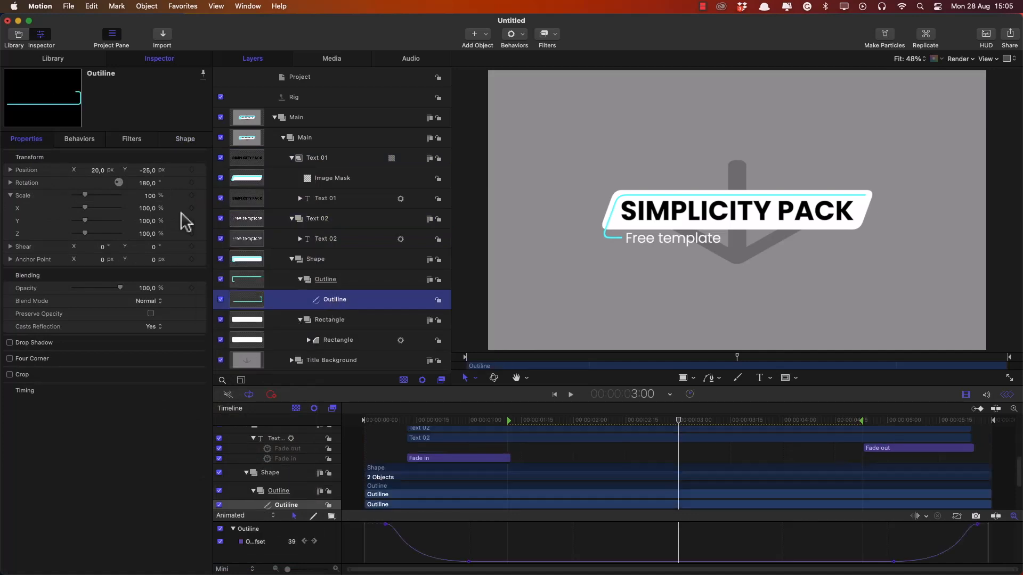
pyautogui.click(184, 139)
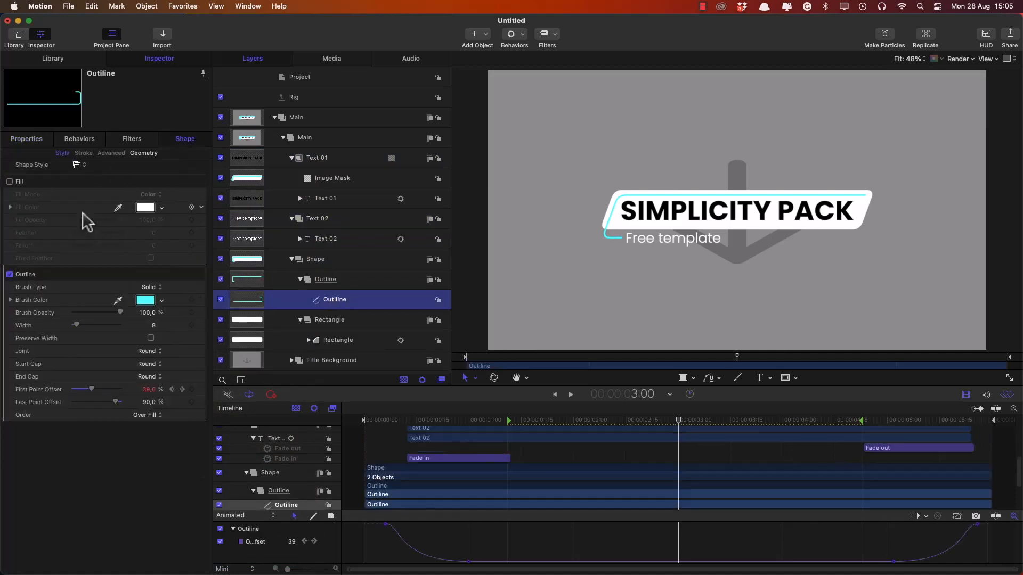
pyautogui.click(201, 300)
pyautogui.click(231, 454)
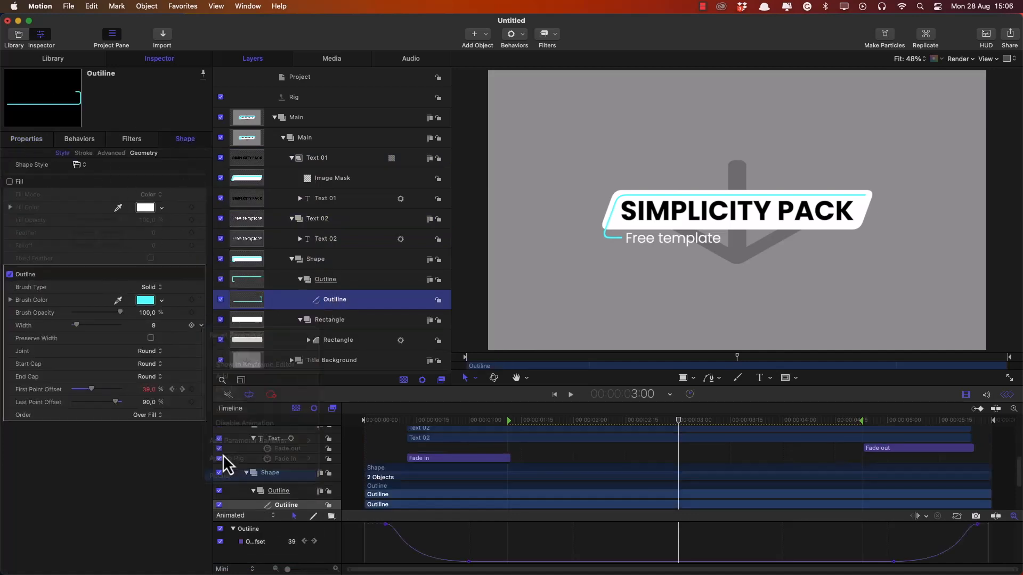
pyautogui.click(150, 338)
# Publish the Position of the Outline group.
pyautogui.click(27, 138)
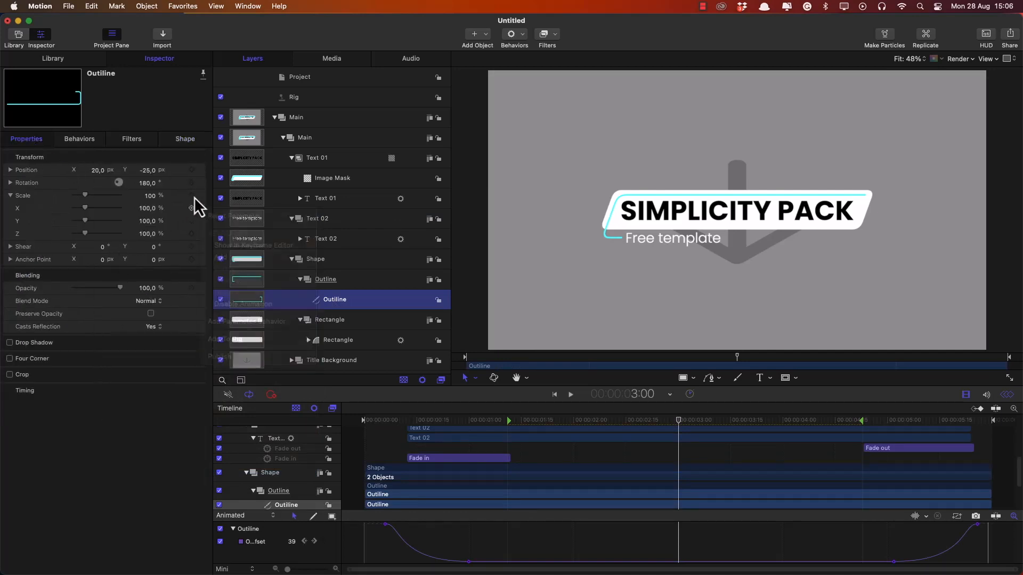
pyautogui.click(320, 278)
pyautogui.click(201, 170)
pyautogui.click(238, 316)
# Publish the Fill Color of the Rectangle shape.
pyautogui.click(336, 339)
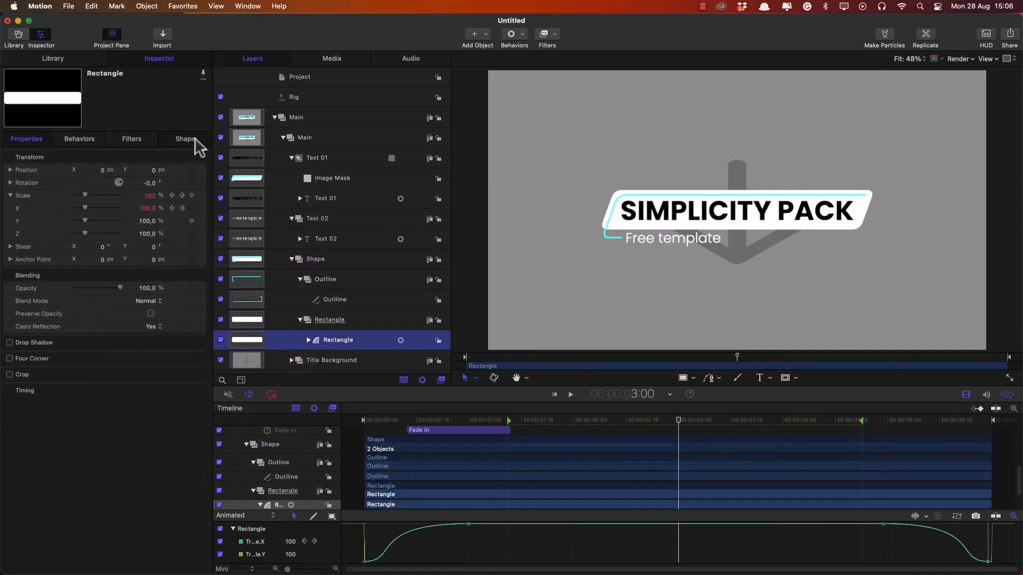
pyautogui.click(185, 139)
pyautogui.click(62, 153)
pyautogui.click(201, 208)
pyautogui.click(236, 357)
# Make the Rectangle group the source of Text 01's Image Mask and check the mask by toggling the rectangle's visibility.
pyautogui.click(46, 139)
pyautogui.click(246, 320)
pyautogui.click(333, 178)
pyautogui.click(316, 318)
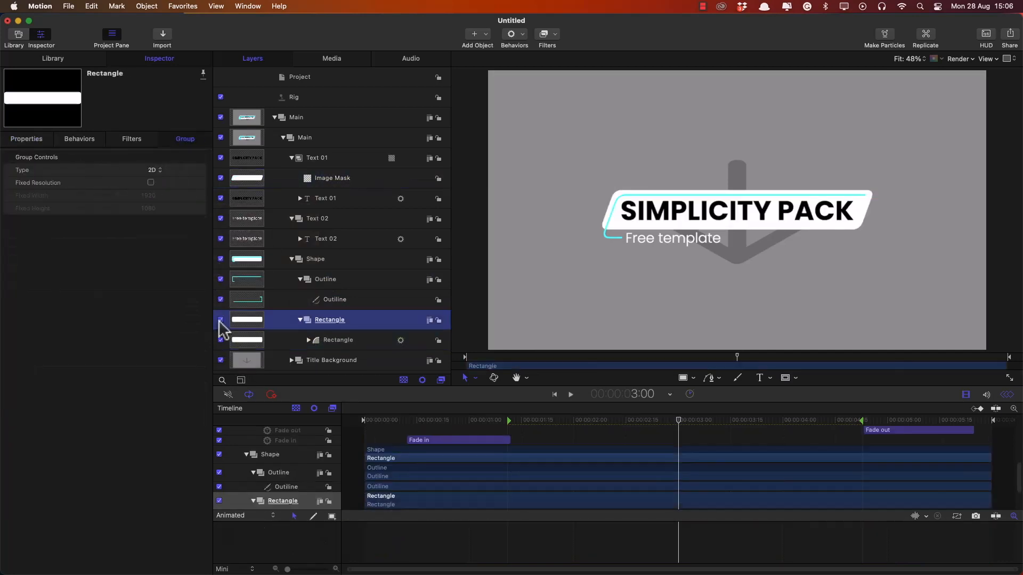
pyautogui.click(47, 139)
pyautogui.moveTo(120, 288)
pyautogui.mouseDown()
pyautogui.moveTo(100, 290)
pyautogui.moveTo(122, 288)
pyautogui.mouseUp()
pyautogui.click(245, 339)
pyautogui.click(267, 178)
pyautogui.click(184, 139)
pyautogui.click(250, 319)
pyautogui.click(221, 340)
pyautogui.click(220, 340)
# Publish the Opacity of the Rectangle group.
pyautogui.click(37, 139)
pyautogui.click(201, 288)
pyautogui.click(236, 433)
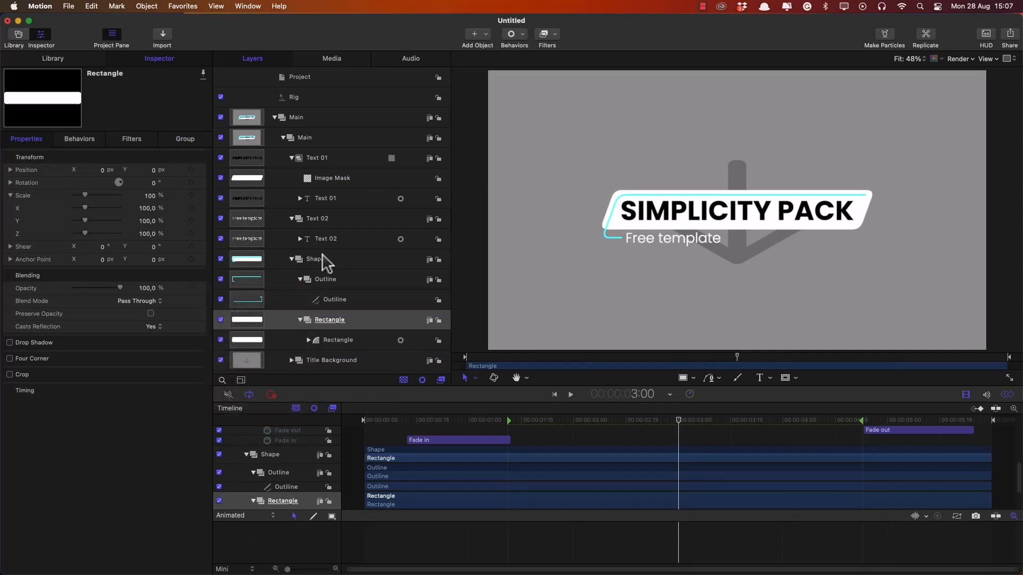
# Publish the Scale and Position of the Shape group.
pyautogui.click(322, 260)
pyautogui.click(201, 196)
pyautogui.click(236, 343)
pyautogui.click(200, 170)
pyautogui.click(233, 315)
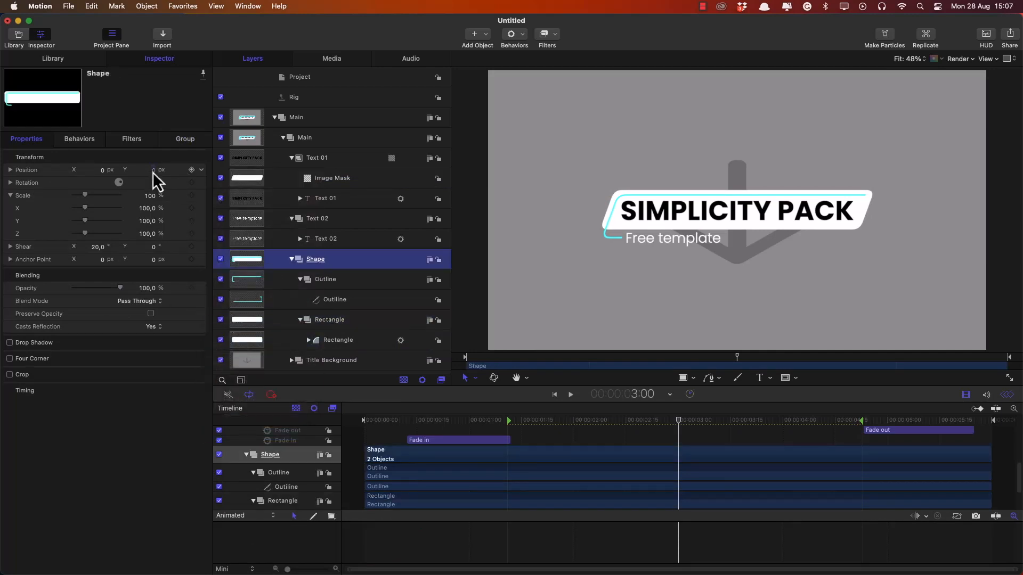
pyautogui.moveTo(153, 171); pyautogui.dragTo(157, 174)
pyautogui.press('super+z')
# Wrap the masked Text 01 group in a new parent group named Text 01.
pyautogui.click(321, 160)
pyautogui.press('super+shift+g')
pyautogui.doubleClick(309, 158)
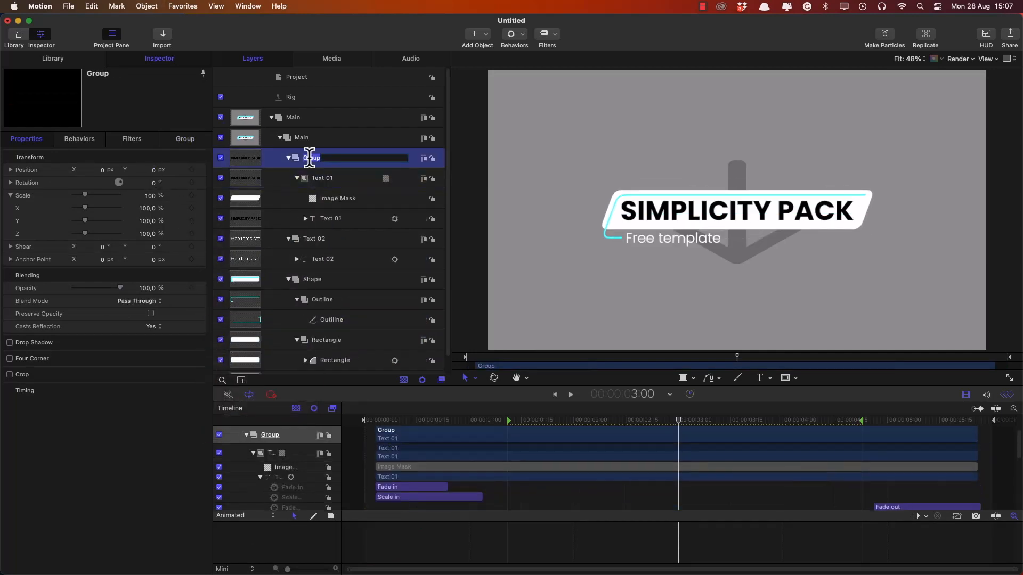
pyautogui.press('Return')
pyautogui.click(201, 171)
pyautogui.click(320, 178)
pyautogui.scroll(-2, 318, 173)
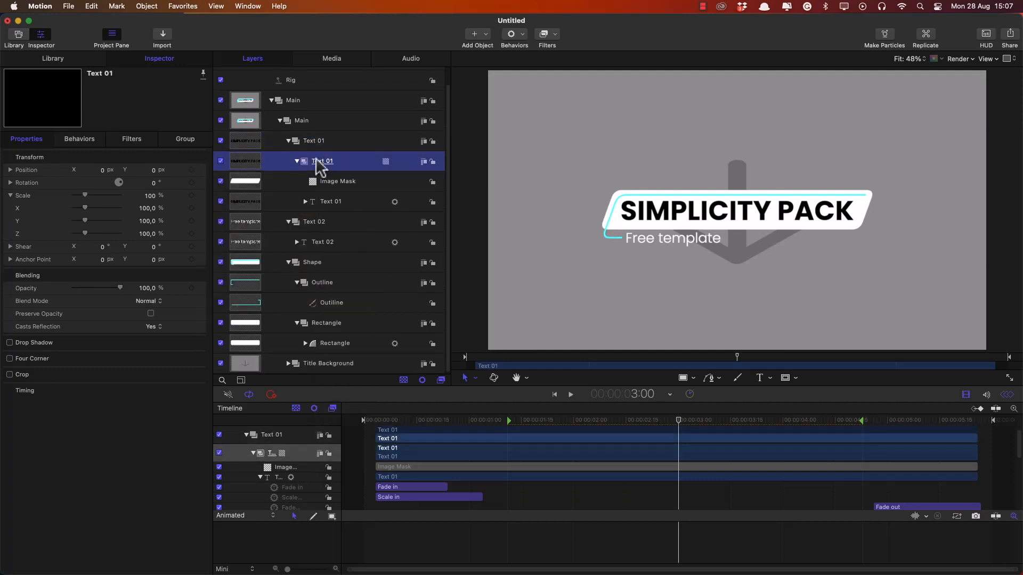
# Unpublish the Position of the Shape group.
pyautogui.click(316, 262)
pyautogui.click(203, 169)
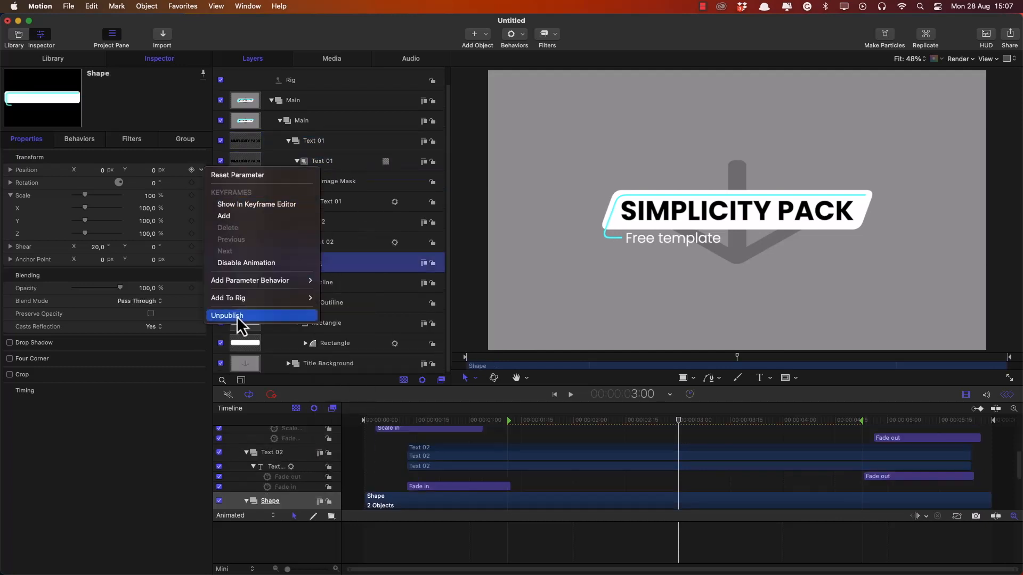
pyautogui.click(238, 315)
# Move the Shape group into the outer Text 01 group, behind the masked text.
pyautogui.moveTo(312, 262); pyautogui.dragTo(322, 141)
pyautogui.press('super+[')
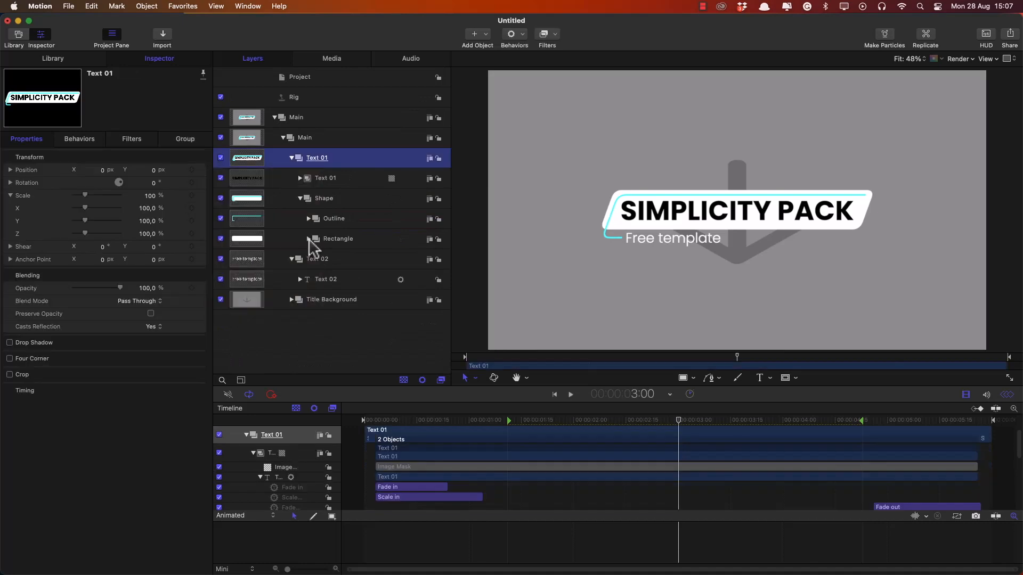
pyautogui.click(291, 158)
# Add four pop-up widgets to the Rig.
pyautogui.click(299, 101)
pyautogui.click(107, 161)
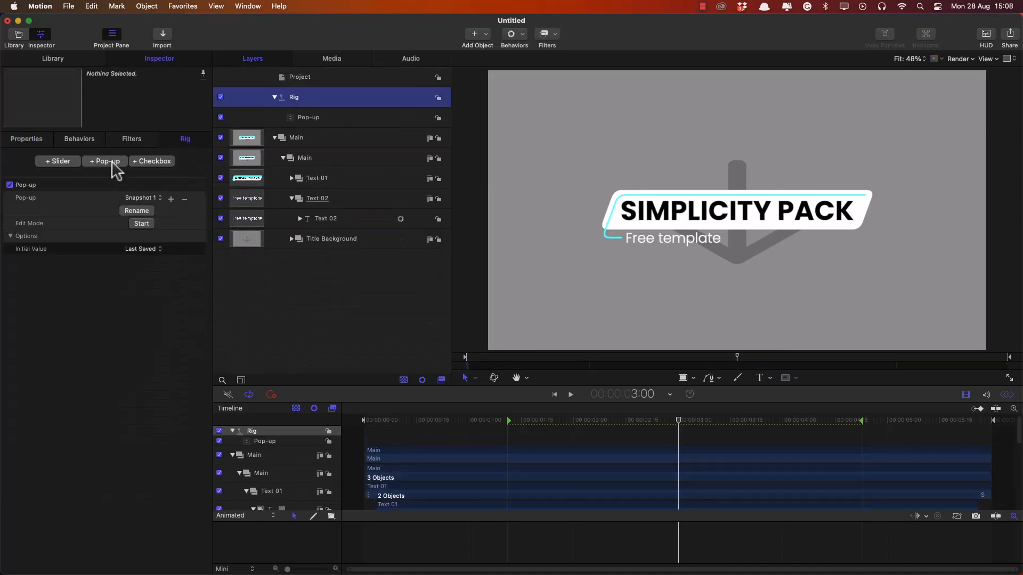
pyautogui.click(107, 161)
pyautogui.click(107, 160)
pyautogui.click(107, 161)
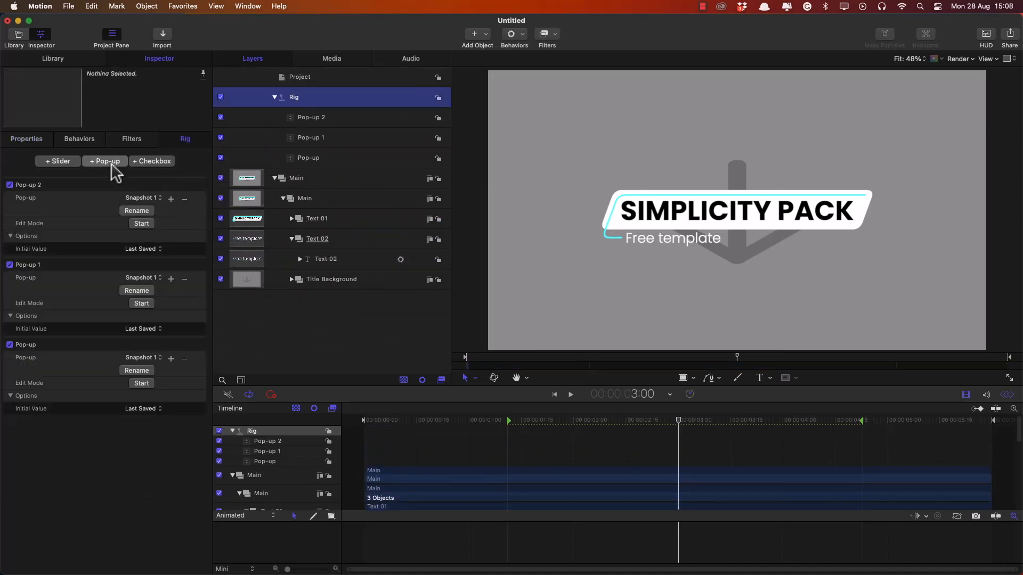
# Remove the extra snapshots from the four pop-up widgets, keeping only Snapshot 3 in each.
pyautogui.click(327, 122)
pyautogui.click(315, 139)
pyautogui.click(181, 169)
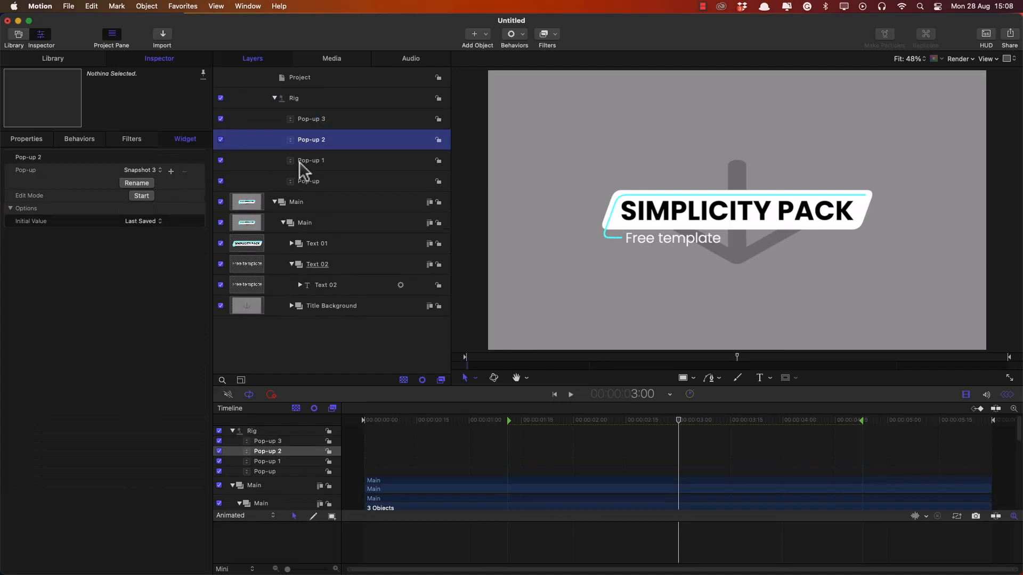
pyautogui.click(300, 163)
pyautogui.click(182, 170)
pyautogui.click(301, 180)
pyautogui.click(182, 171)
# Rename Pop-up 3's snapshot as TEXT 01 in uppercase and copy the name.
pyautogui.click(290, 122)
pyautogui.click(144, 181)
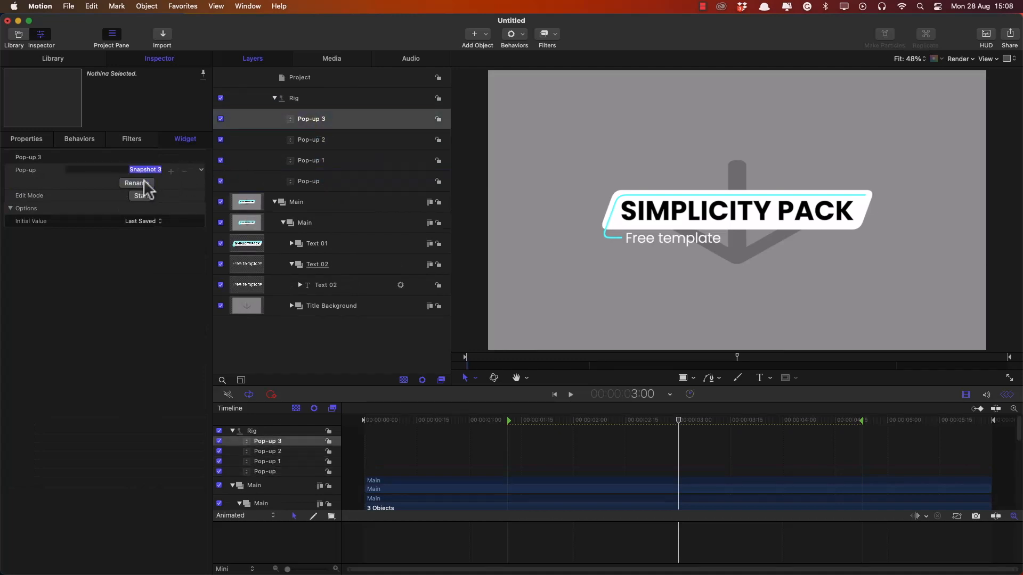
pyautogui.press('BackSpace')
pyautogui.press('super+a')
pyautogui.rightClick(152, 169)
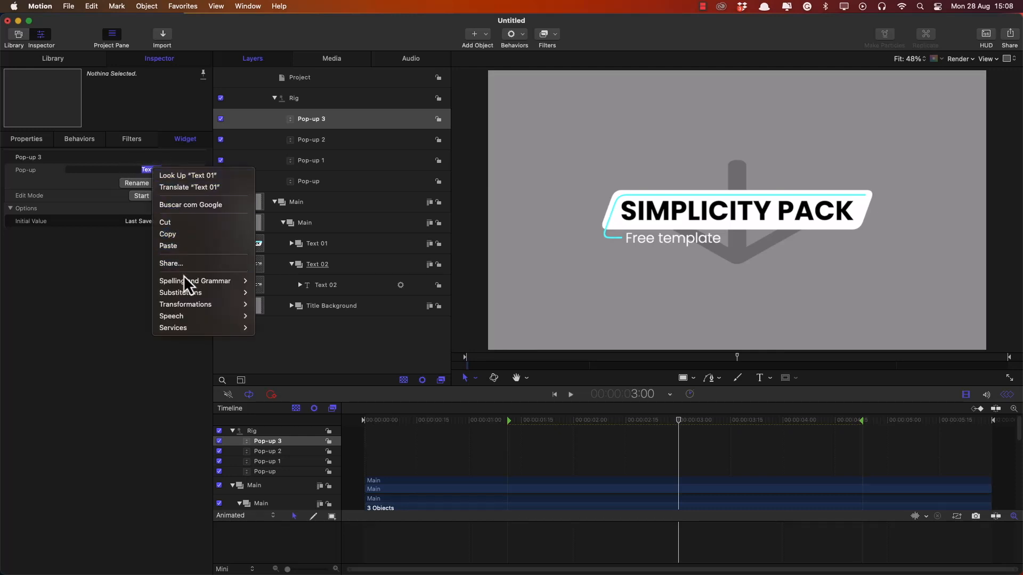
pyautogui.moveTo(199, 306)
pyautogui.click(268, 306)
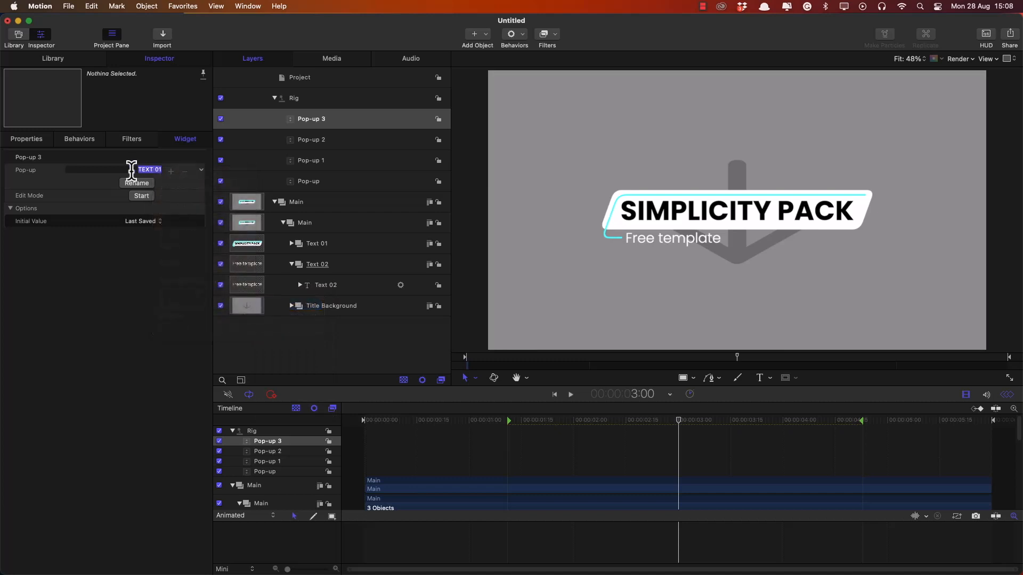
pyautogui.press('super+c')
# Rename the snapshot of Pop-up 1 as OUTLINE and the snapshot of the first Pop-up widget as SHAPE.
pyautogui.click(296, 141)
pyautogui.click(303, 160)
pyautogui.click(140, 183)
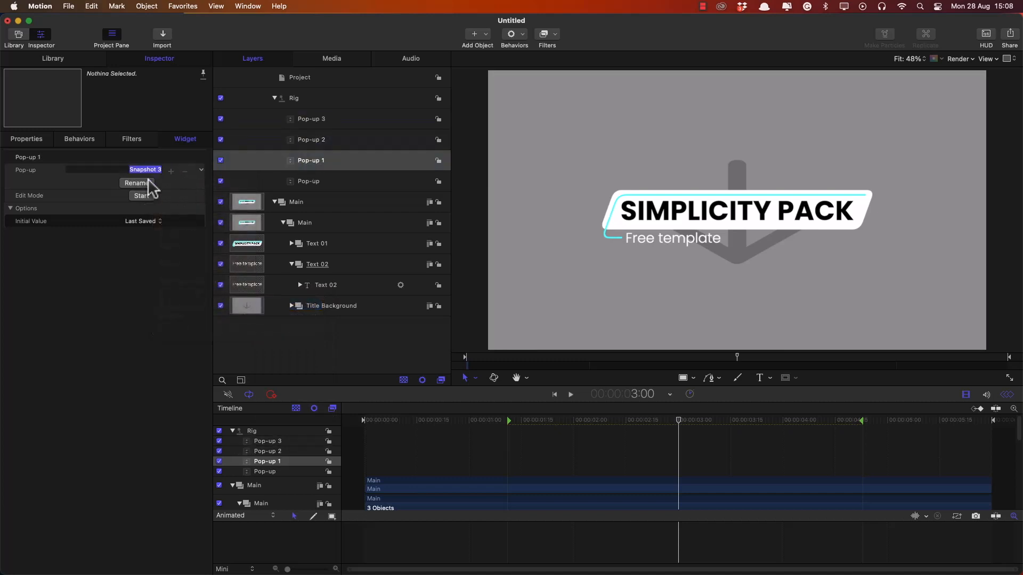
pyautogui.write('OUTLINE')
pyautogui.press('Return')
pyautogui.click(310, 182)
pyautogui.click(145, 181)
pyautogui.write('SHAPE')
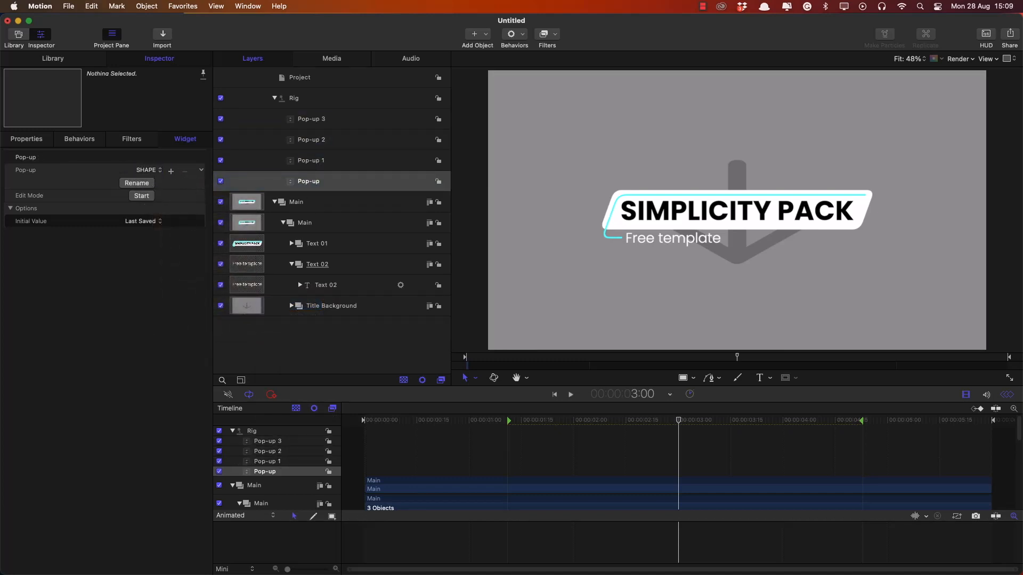
# Rename all four pop-up widgets in the Rig with the copied separator line.
pyautogui.click(312, 161)
pyautogui.doubleClick(315, 123)
pyautogui.press('super+v')
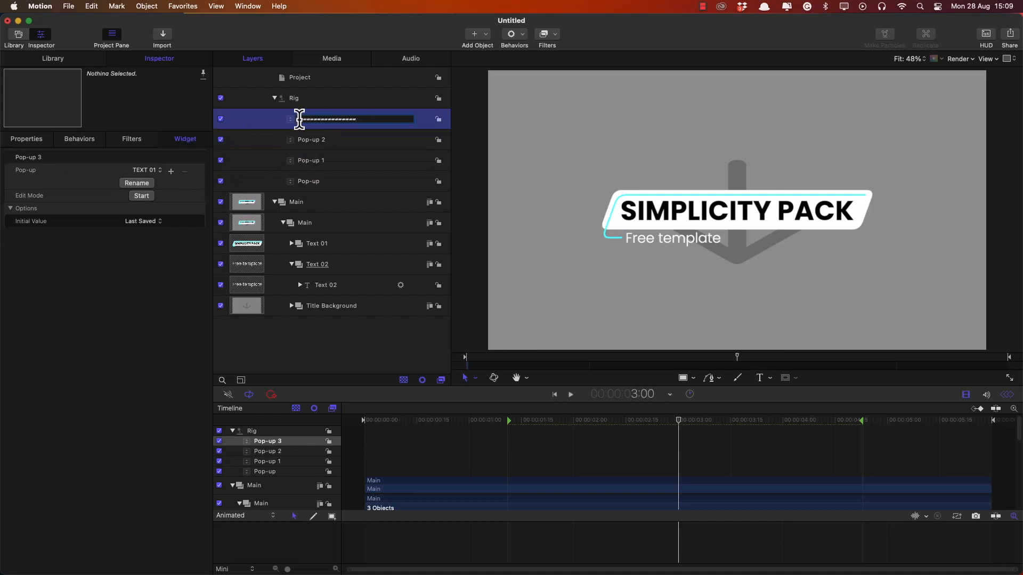
pyautogui.moveTo(377, 118); pyautogui.dragTo(292, 119)
pyautogui.doubleClick(327, 140)
pyautogui.press('super+v')
pyautogui.press('Return')
pyautogui.doubleClick(320, 160)
pyautogui.press('super+v')
pyautogui.doubleClick(311, 182)
pyautogui.press('super+v')
# Publish each of the four separator pop-up widgets in the Rig.
pyautogui.click(314, 119)
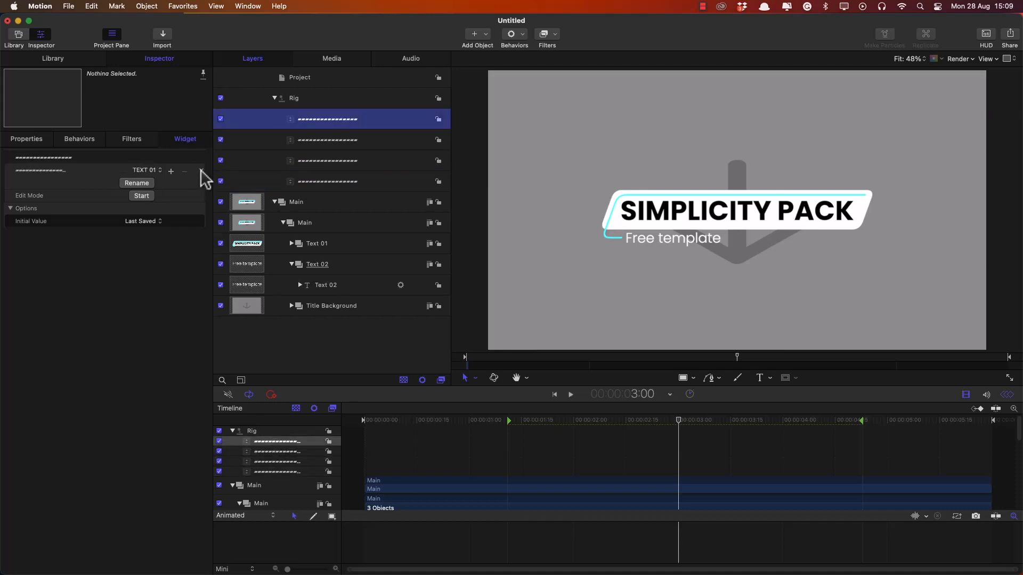
pyautogui.click(201, 170)
pyautogui.click(232, 316)
pyautogui.click(201, 170)
pyautogui.click(200, 170)
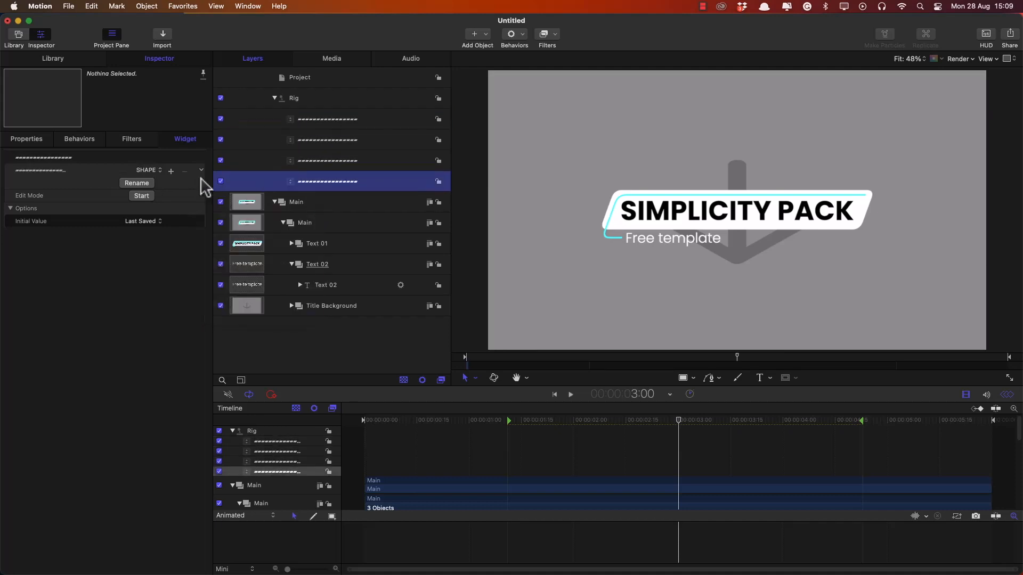
pyautogui.click(201, 170)
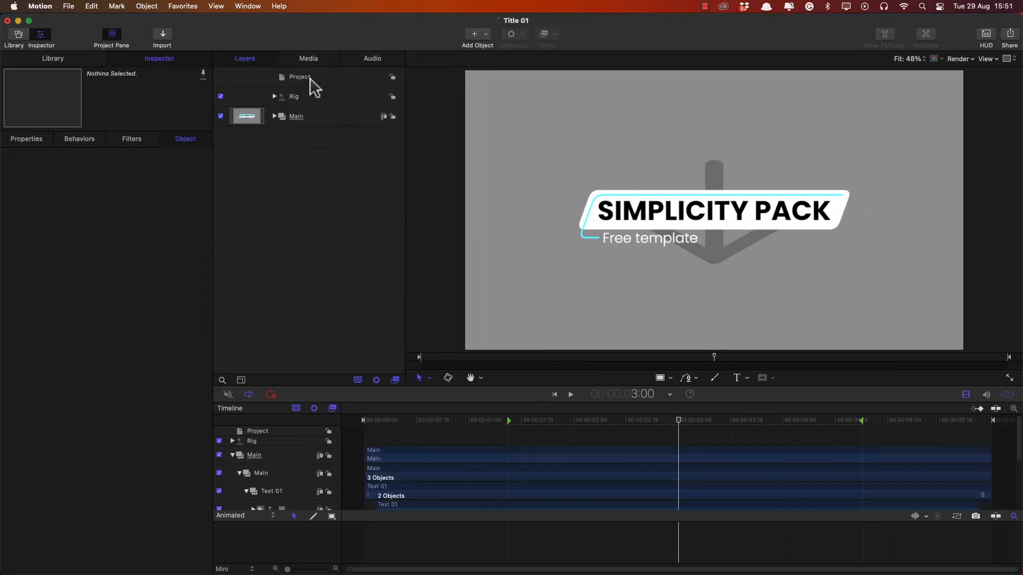
# Rename the project's published Fill Color and Brush Color parameters as Color.
pyautogui.click(309, 77)
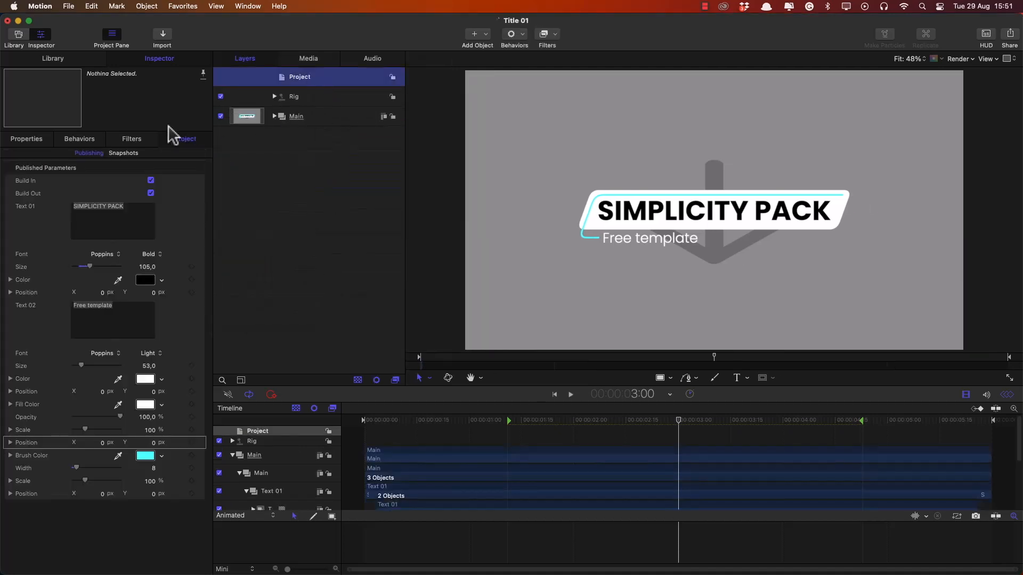
pyautogui.doubleClick(25, 405)
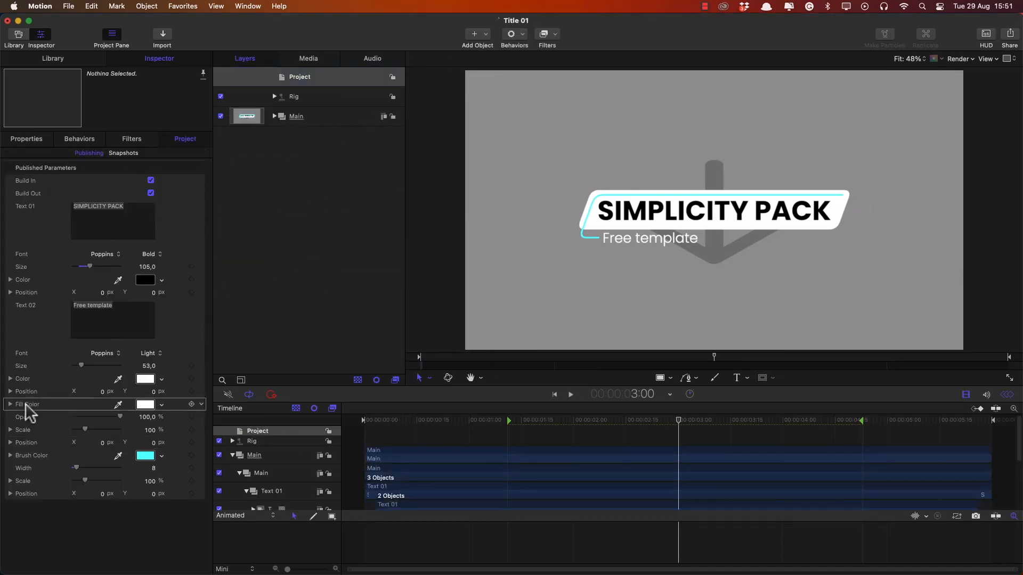
pyautogui.press('BackSpace')
pyautogui.press('Return')
pyautogui.doubleClick(33, 456)
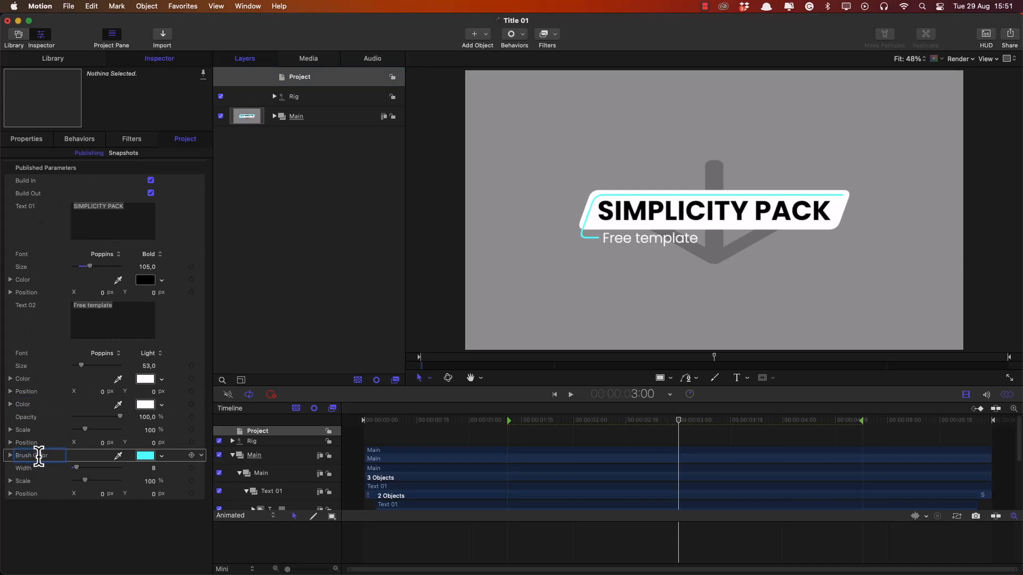
pyautogui.moveTo(33, 455); pyautogui.dragTo(11, 456)
pyautogui.press('BackSpace')
pyautogui.press('Return')
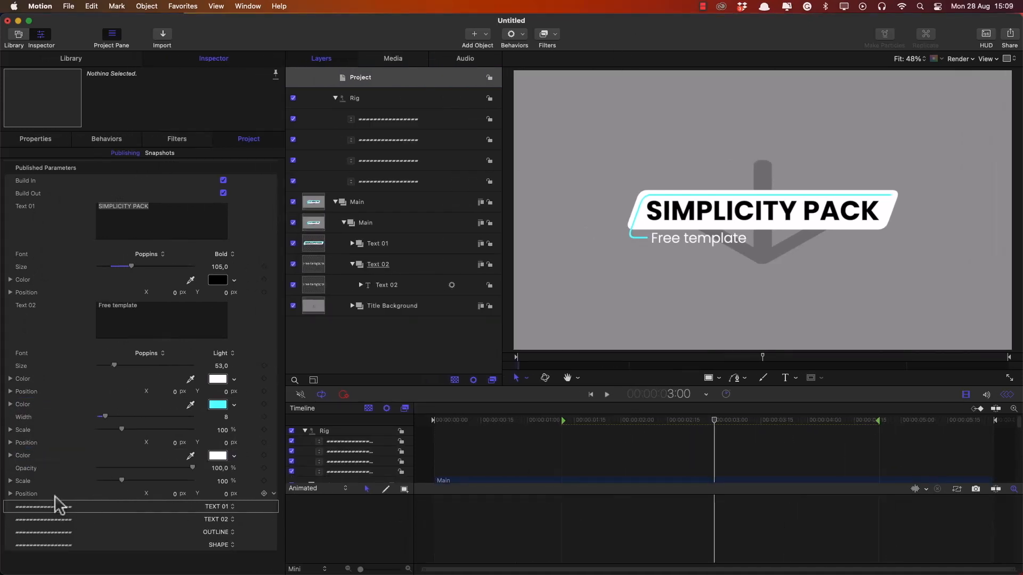
# Reorder the project's published parameters, moving the TEXT 01 heading up to the Text 01 settings.
pyautogui.moveTo(60, 511); pyautogui.dragTo(69, 229)
pyautogui.moveTo(49, 334); pyautogui.dragTo(53, 497)
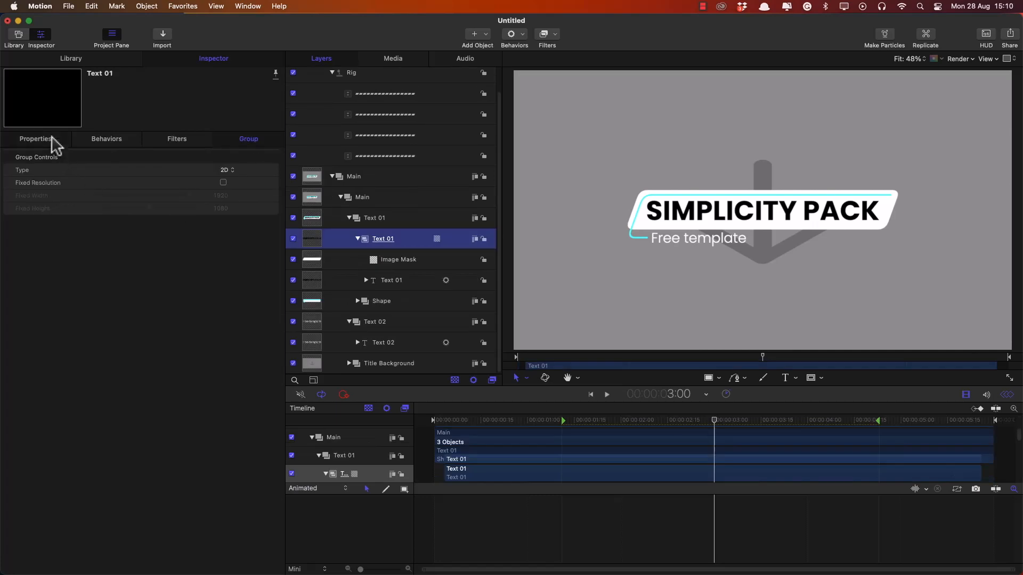
# Add the inner Text 01 group's Opacity to a new checkbox in the Rig and rename the checkbox Text 01 On/Off.
pyautogui.click(51, 138)
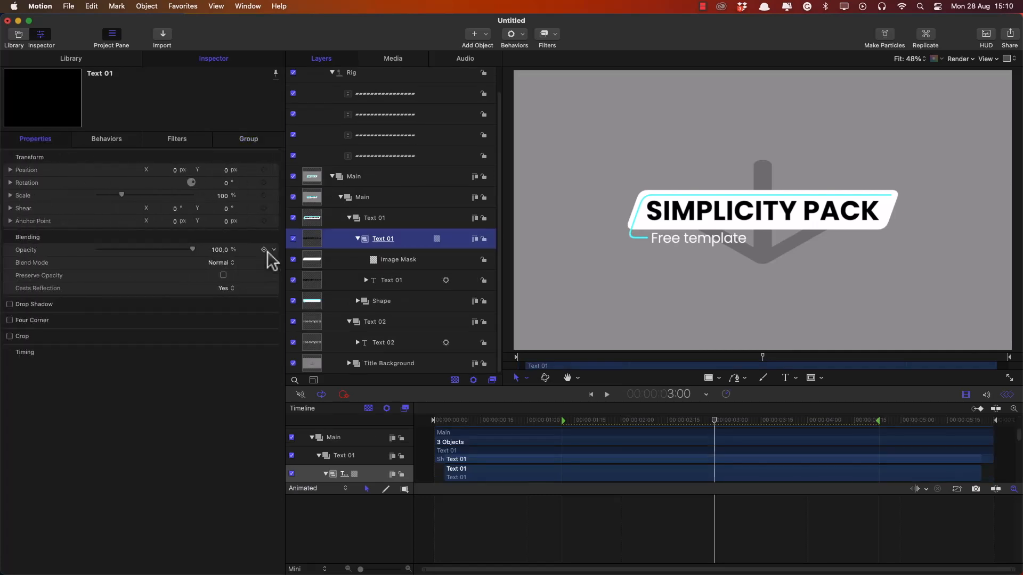
pyautogui.click(274, 250)
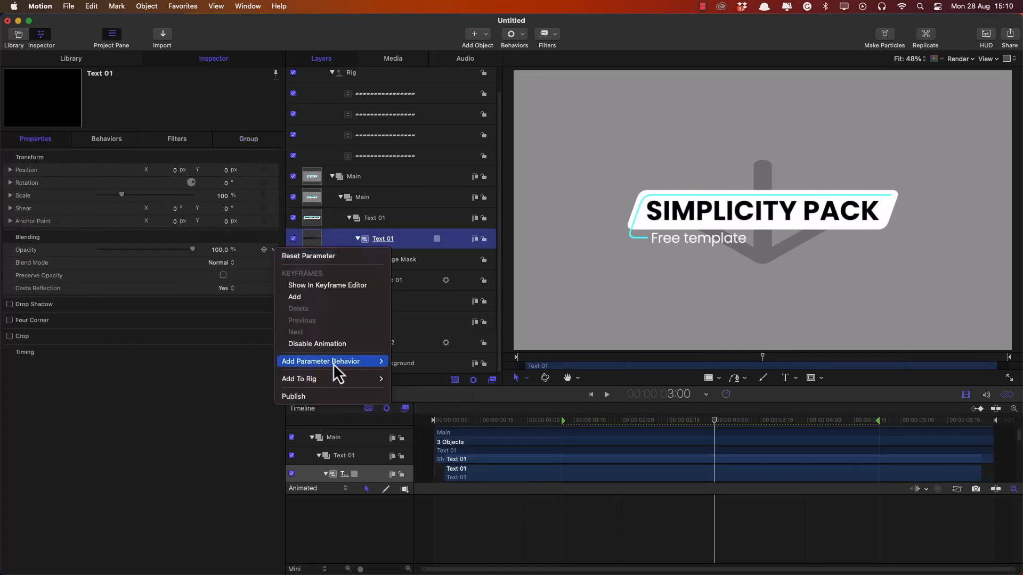
pyautogui.moveTo(331, 380)
pyautogui.moveTo(418, 391)
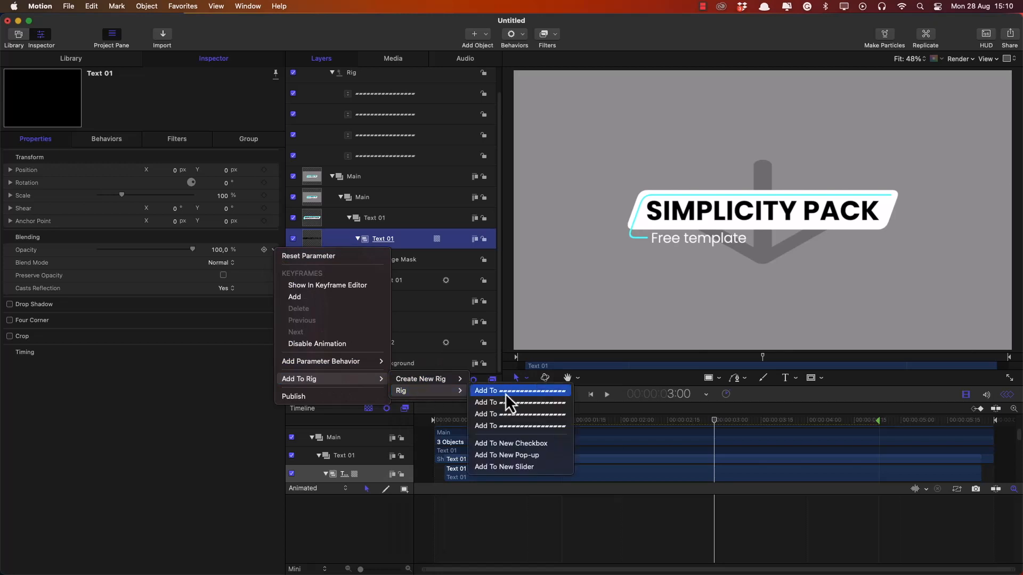
pyautogui.click(518, 442)
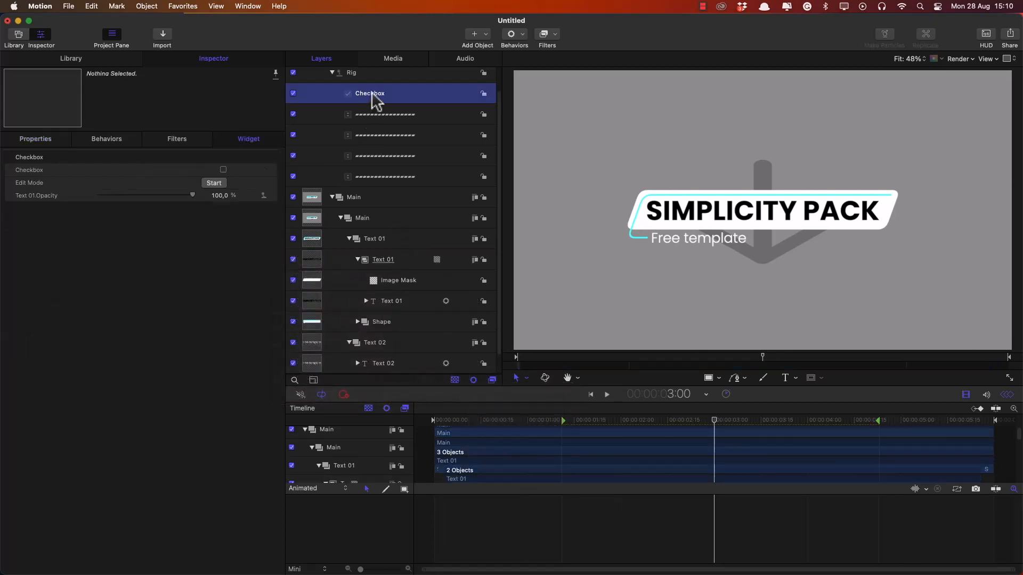
pyautogui.doubleClick(369, 93)
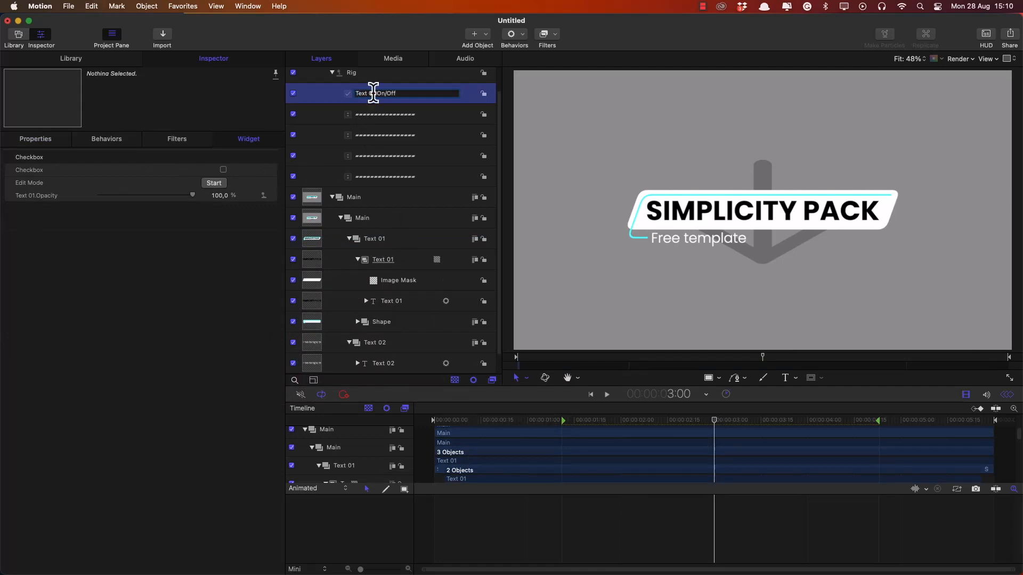
pyautogui.write('Text 01 On/Off')
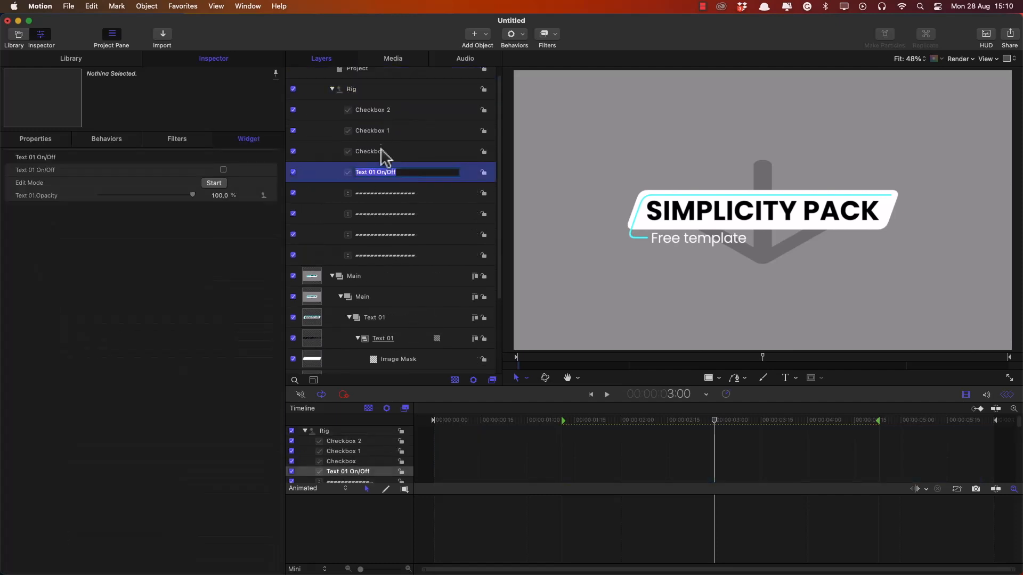
# Rename the remaining Rig checkboxes Text 02 On/Off, Outline On/Off and Shape On/Off.
pyautogui.press('Return')
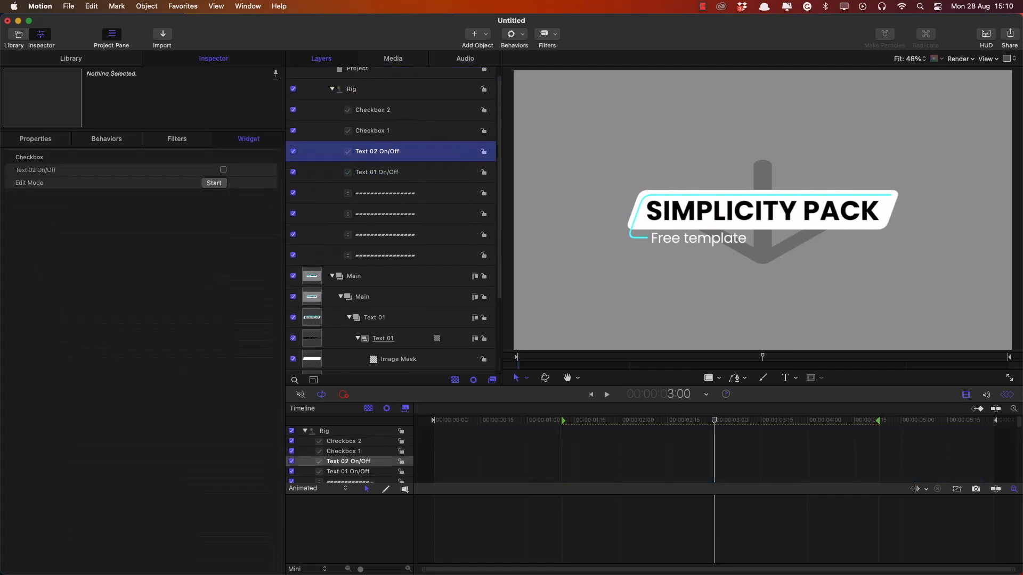
pyautogui.doubleClick(333, 130)
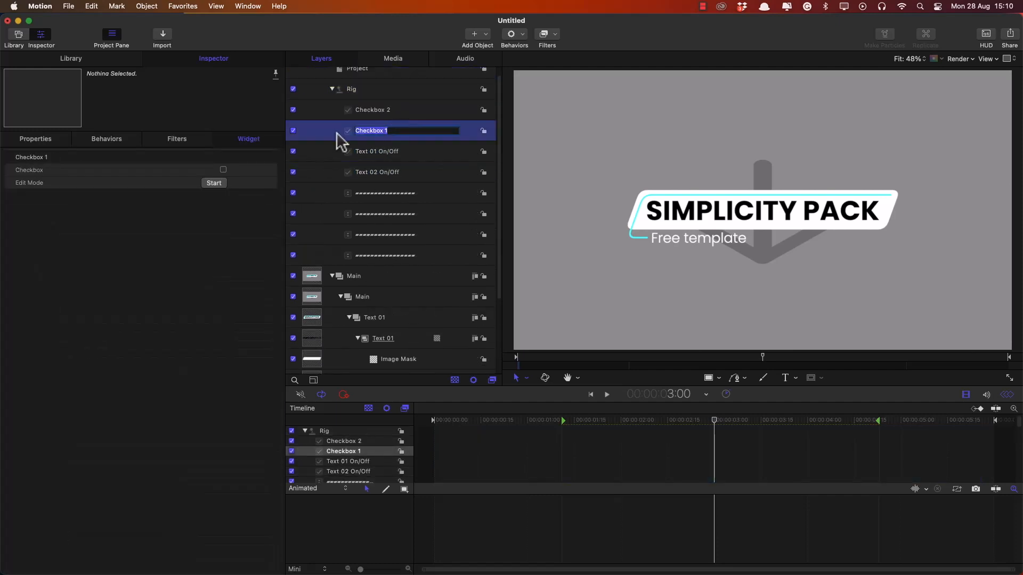
pyautogui.write('Outline On/Off')
pyautogui.press('Return')
pyautogui.doubleClick(313, 115)
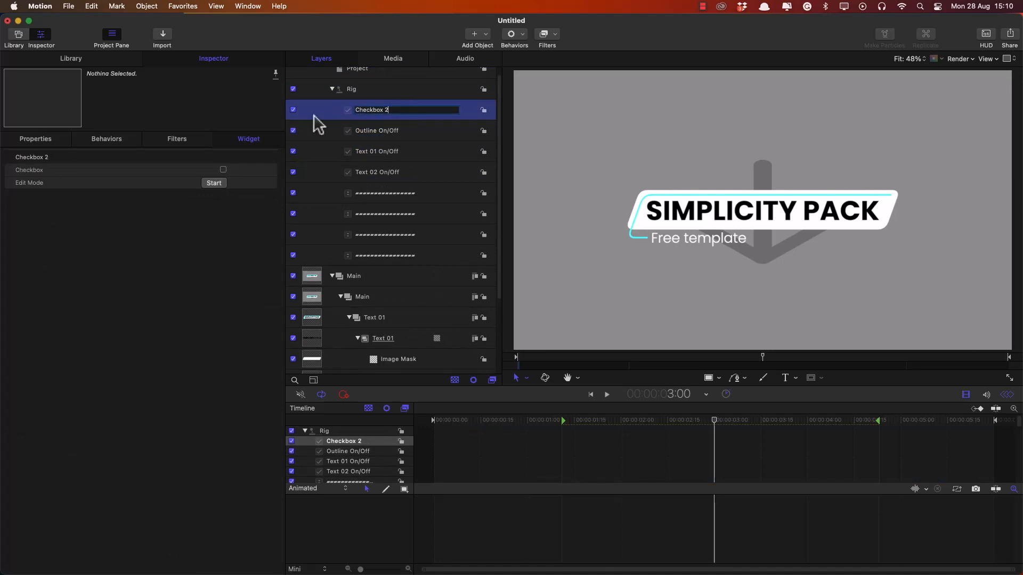
pyautogui.write('Shape On/Off')
# Set Text 01 opacity to 0% for the unchecked state of Text 01 On/Off, then turn the checkbox on and publish it.
pyautogui.click(331, 154)
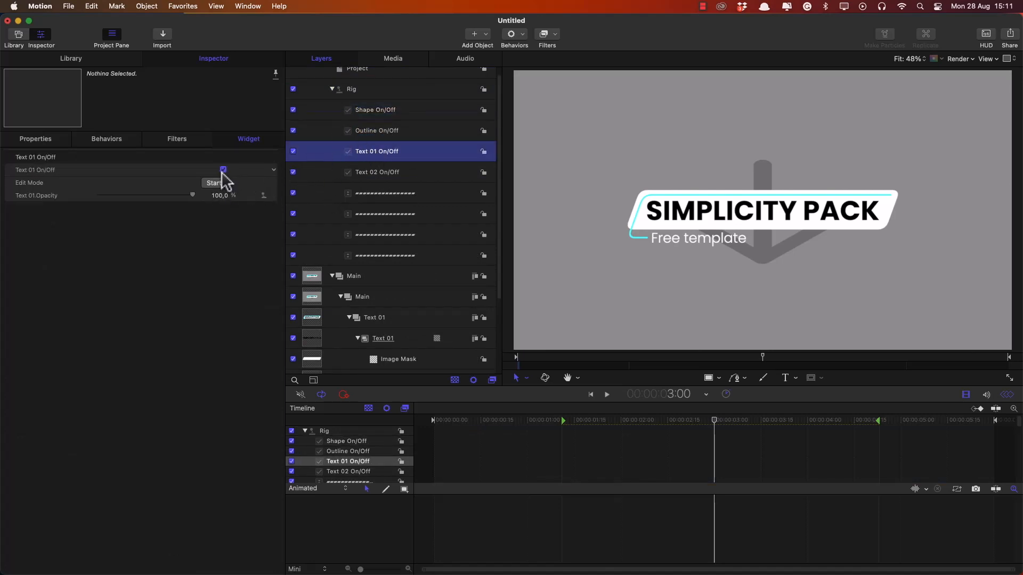
pyautogui.moveTo(193, 196); pyautogui.dragTo(57, 203)
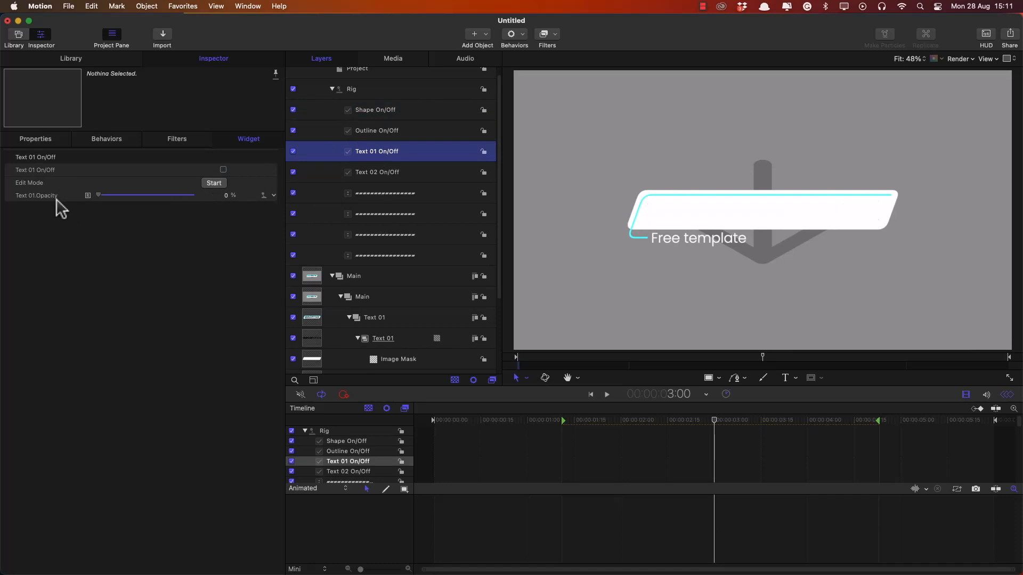
pyautogui.click(223, 169)
pyautogui.click(273, 169)
pyautogui.click(291, 315)
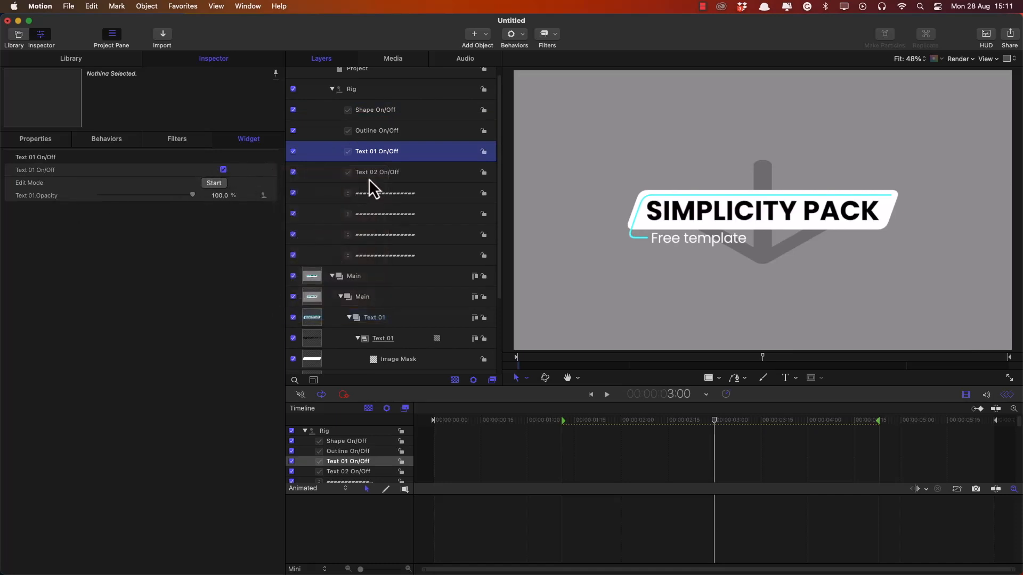
# Add the Text 02 group's Opacity to the Rig's Text 02 On/Off checkbox.
pyautogui.click(368, 176)
pyautogui.scroll(-4, 368, 213)
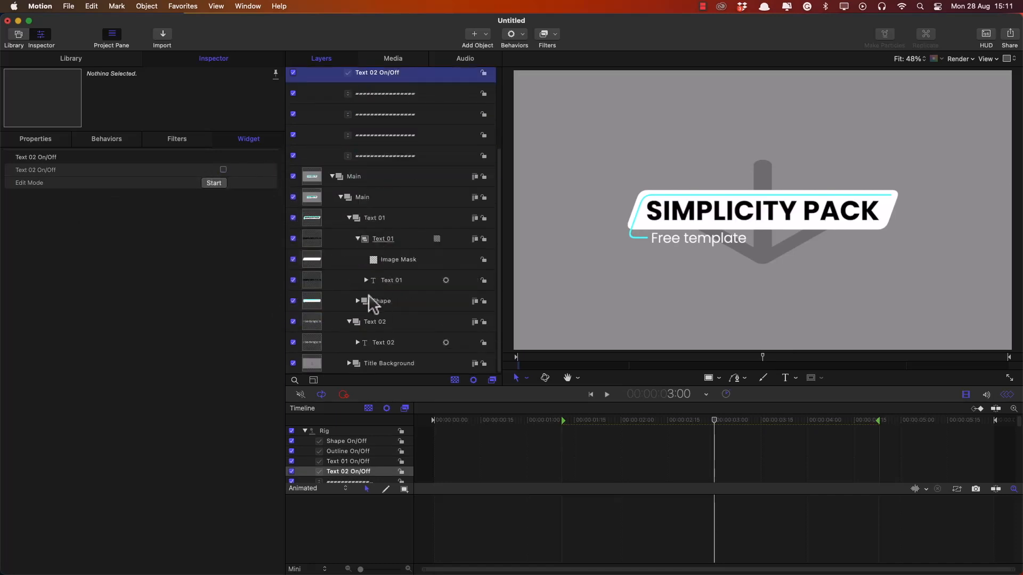
pyautogui.click(377, 322)
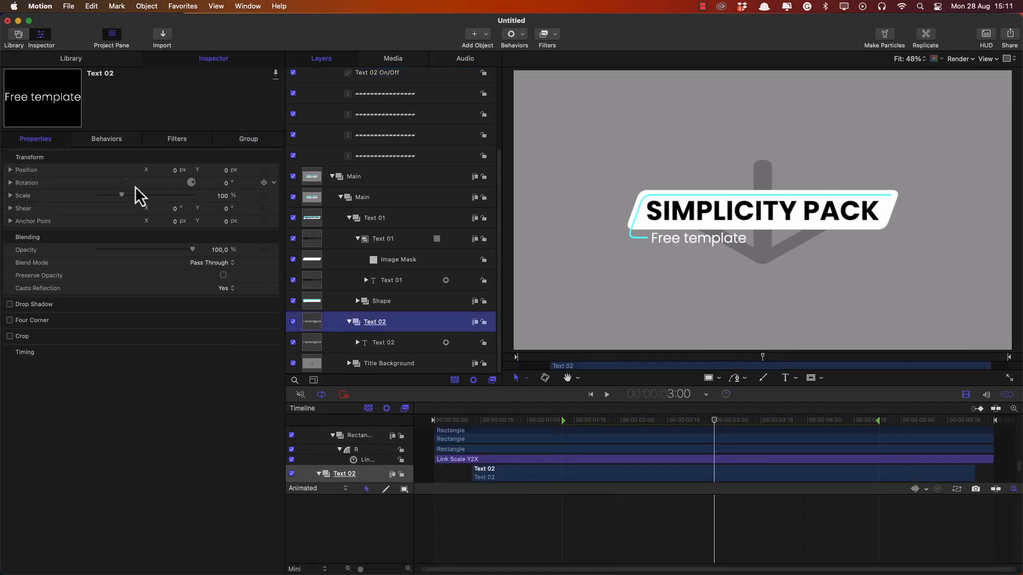
pyautogui.click(274, 249)
pyautogui.moveTo(373, 383)
pyautogui.moveTo(404, 395)
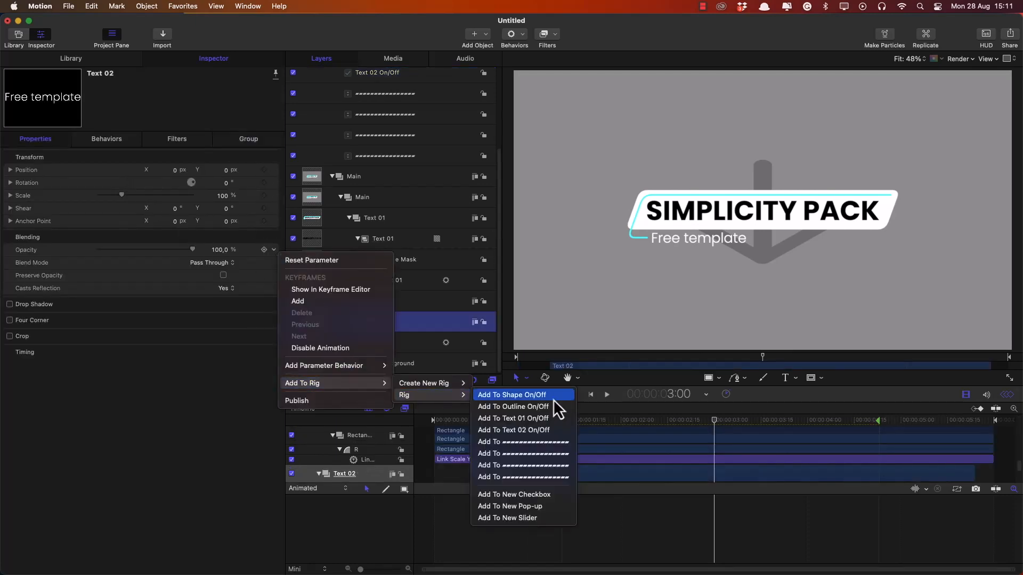
pyautogui.click(532, 432)
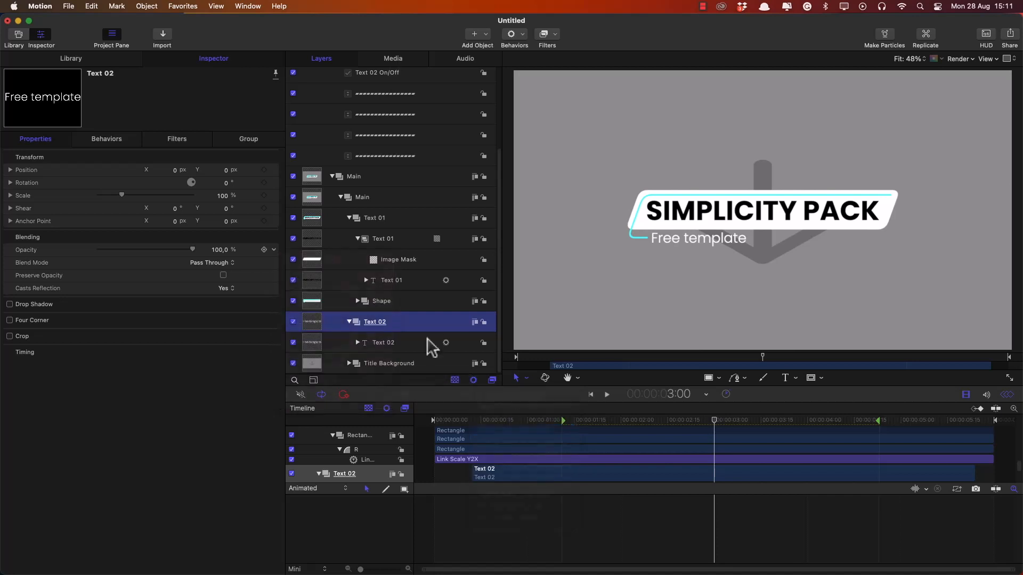
# Expand the Shape group and rename it Shape / Outline.
pyautogui.click(386, 304)
pyautogui.click(357, 301)
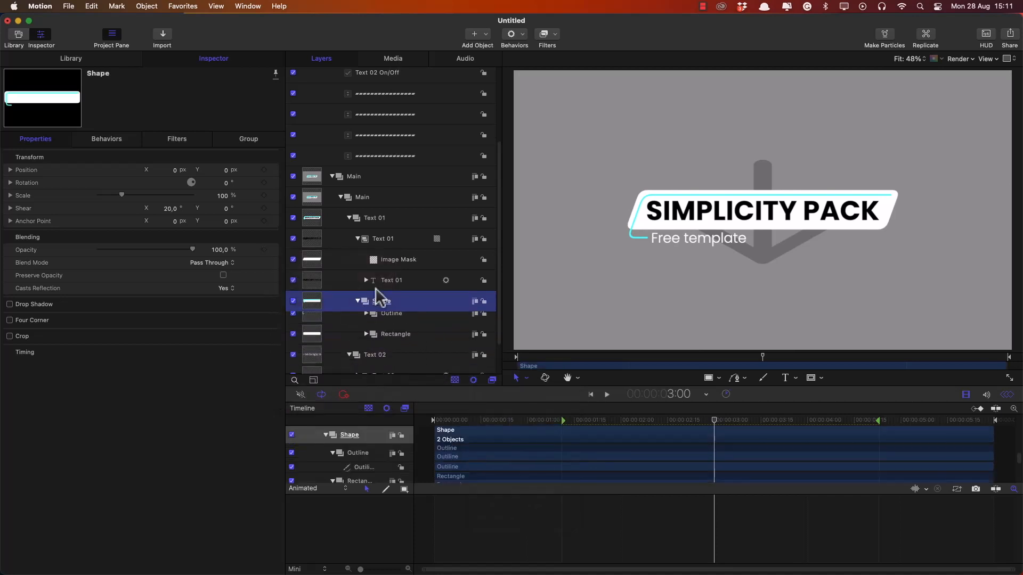
pyautogui.scroll(-2, 388, 266)
pyautogui.doubleClick(399, 260)
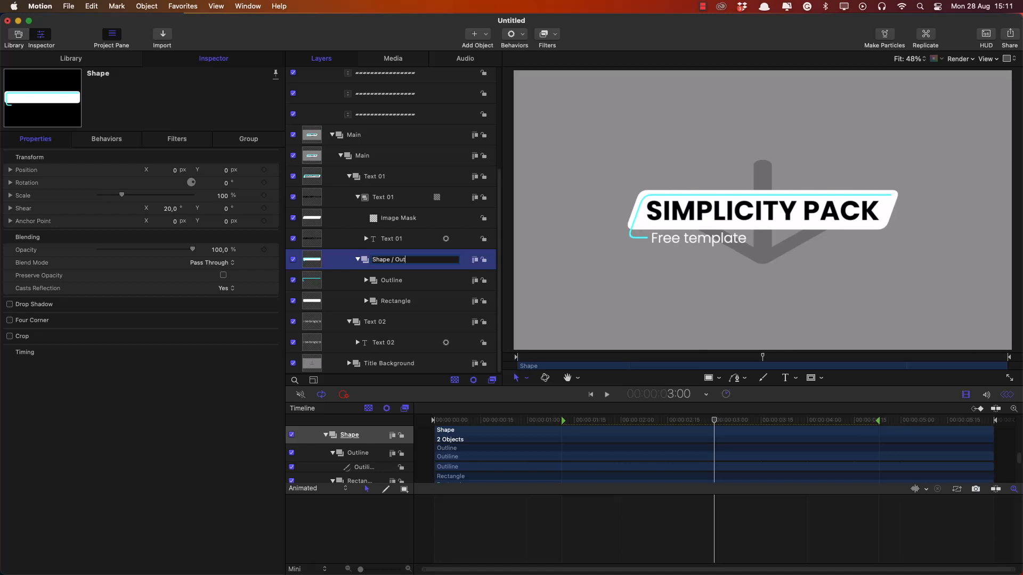
pyautogui.write('/ Outline')
pyautogui.press('Return')
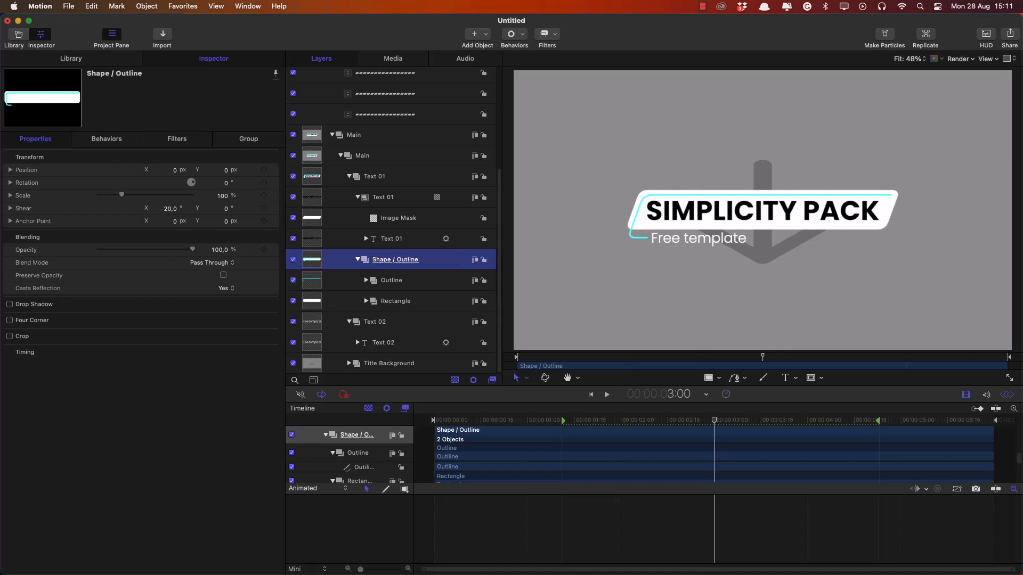
pyautogui.click(397, 302)
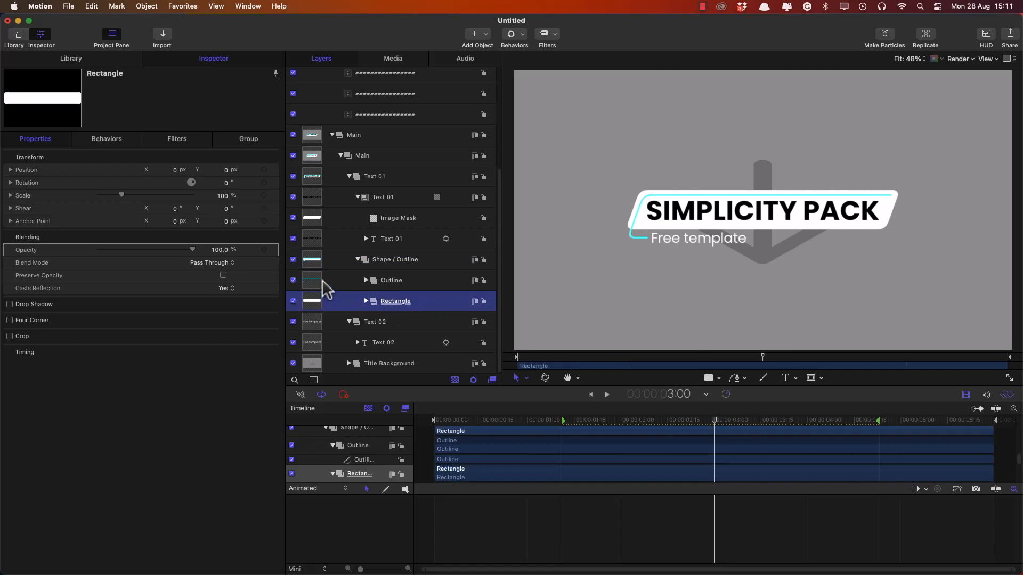
pyautogui.rightClick(271, 247)
pyautogui.click(258, 268)
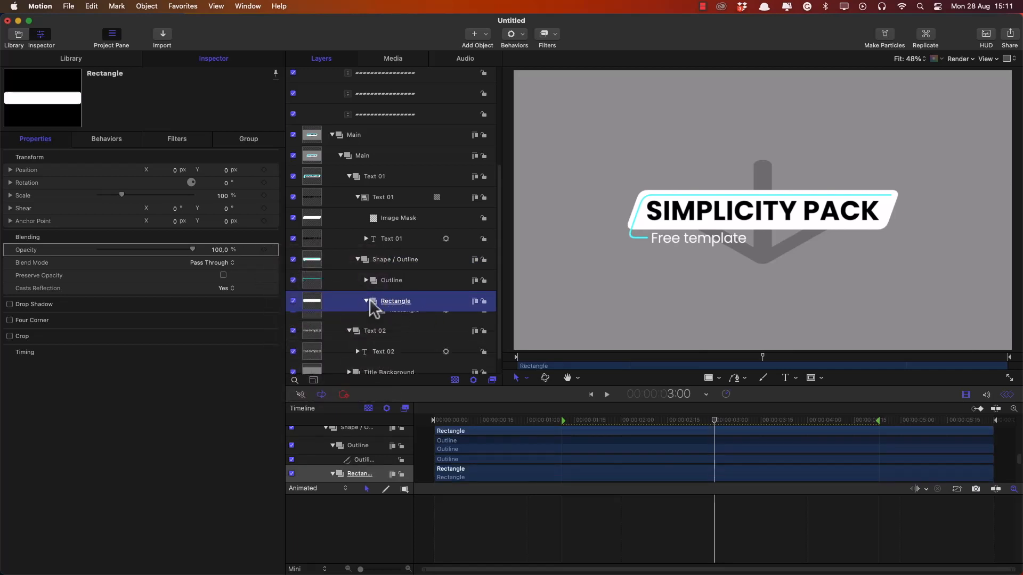
# Add the Fill Opacity of the Rectangle shape inside the Rectangle group to the Rig's Shape On/Off checkbox.
pyautogui.click(367, 301)
pyautogui.click(392, 310)
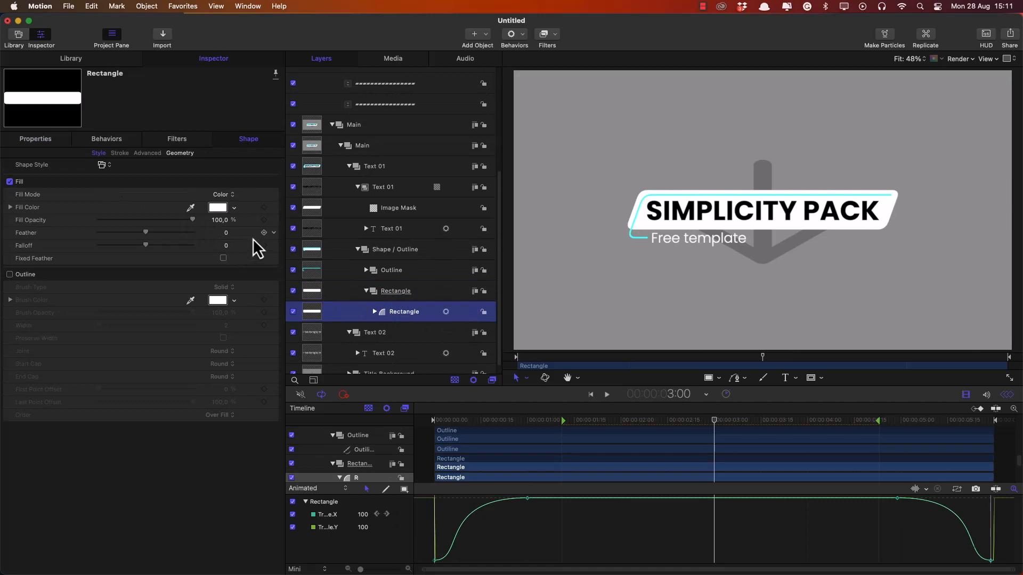
pyautogui.click(275, 222)
pyautogui.moveTo(311, 350)
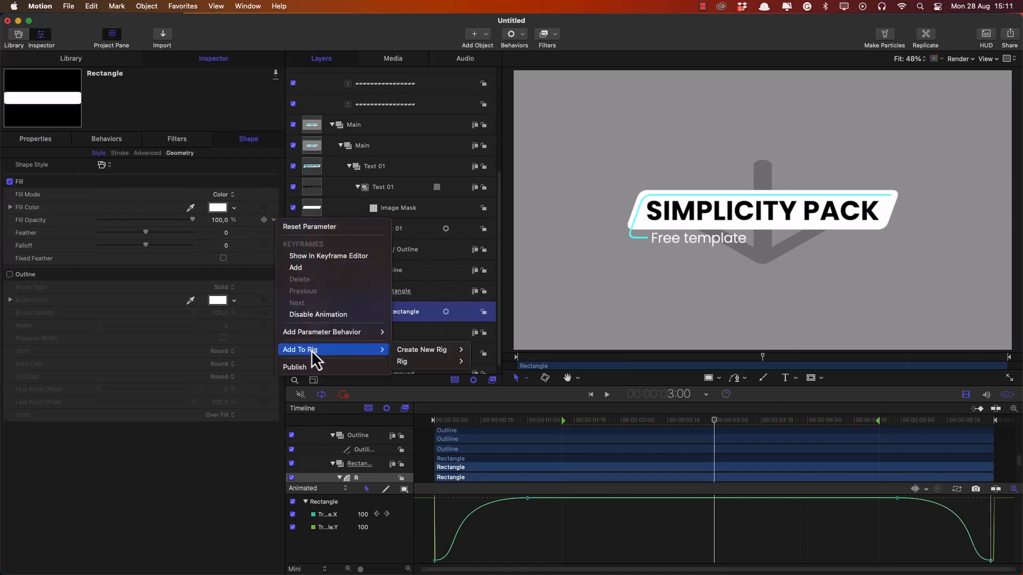
pyautogui.moveTo(447, 362)
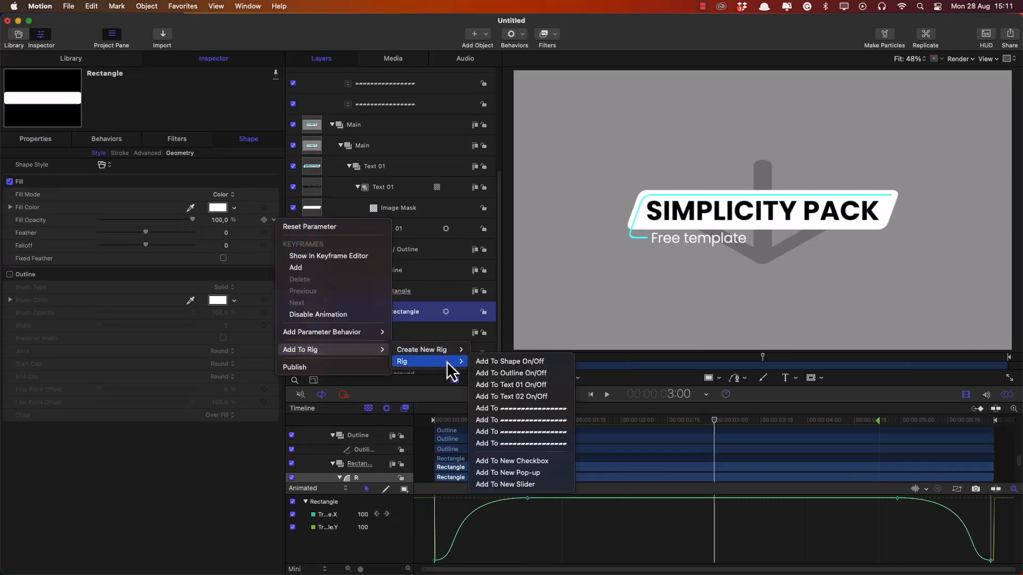
pyautogui.click(522, 363)
# Add the Opacity of the outline shape inside the Outline group to the Rig's Outline On/Off checkbox.
pyautogui.click(365, 270)
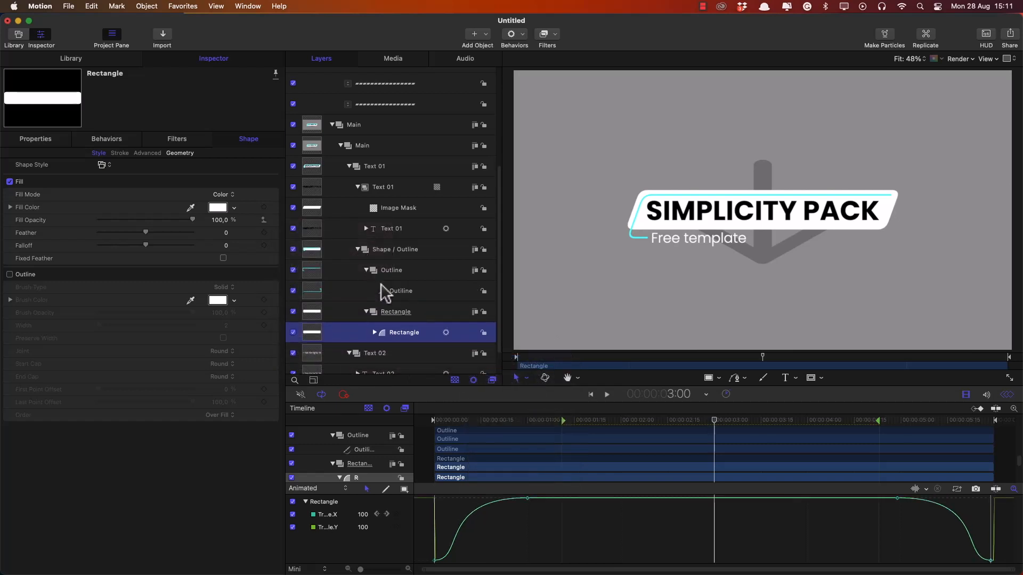
pyautogui.click(392, 292)
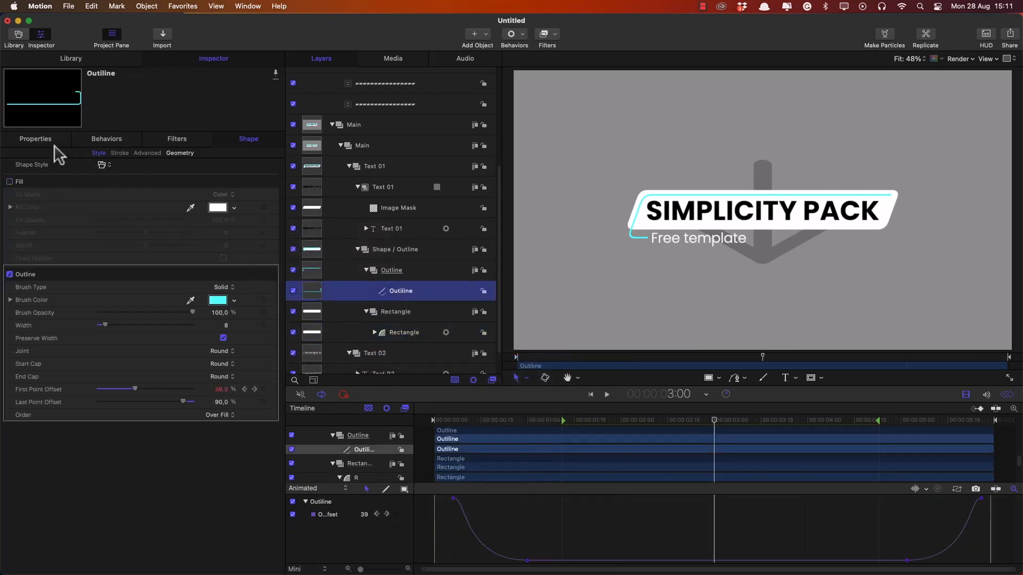
pyautogui.click(41, 139)
pyautogui.click(274, 250)
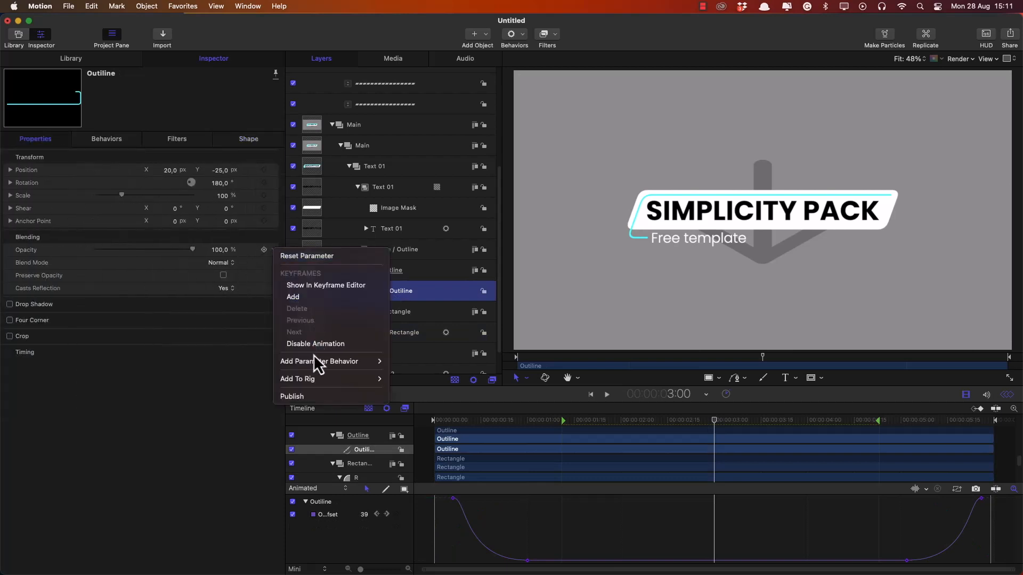
pyautogui.moveTo(330, 379)
pyautogui.moveTo(426, 391)
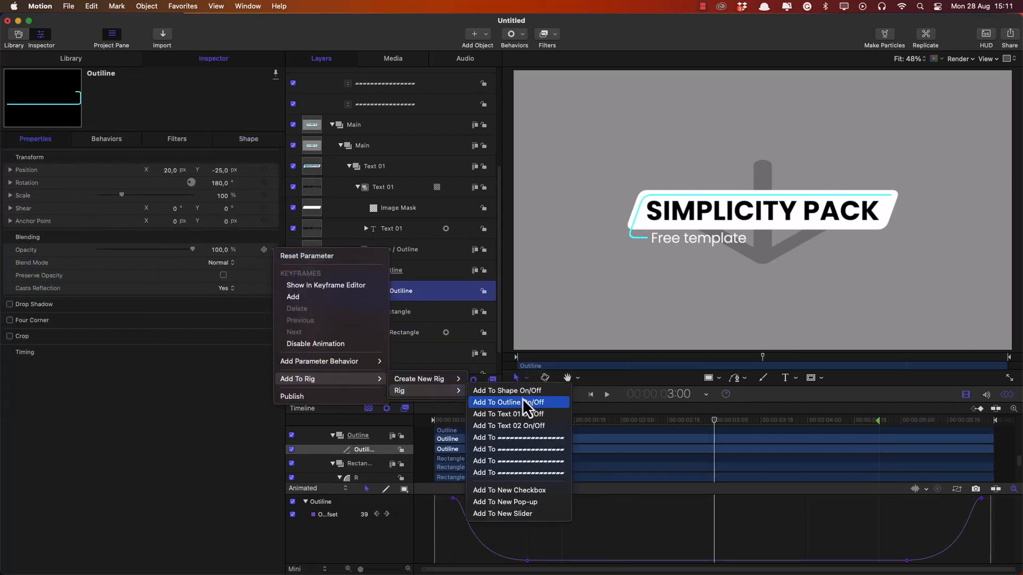
pyautogui.click(525, 402)
# Set the rectangle's Fill Opacity in Shape On/Off and the outline's Opacity in Outline On/Off to 0% for their unchecked states.
pyautogui.scroll(5, 399, 219)
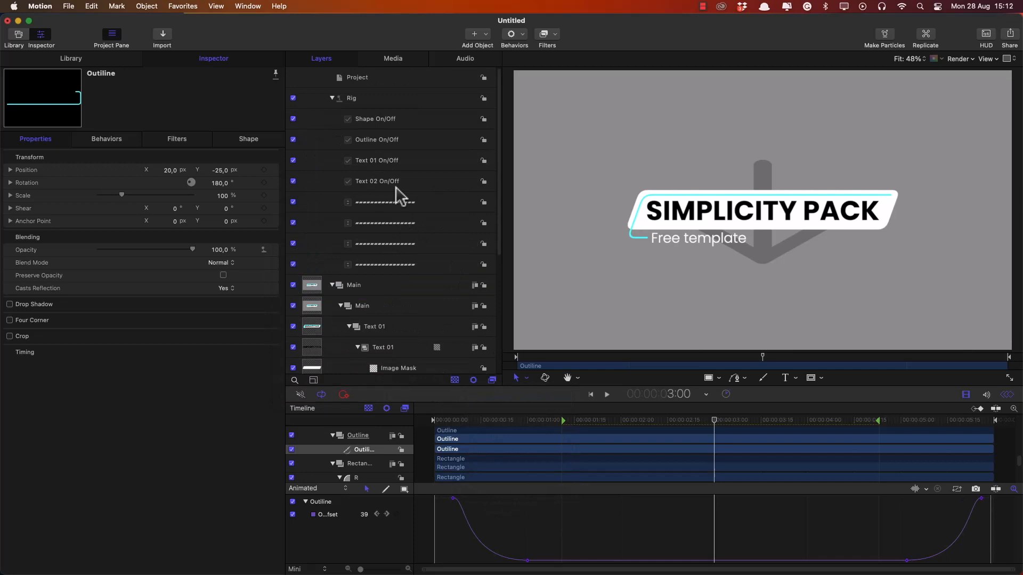
pyautogui.click(371, 122)
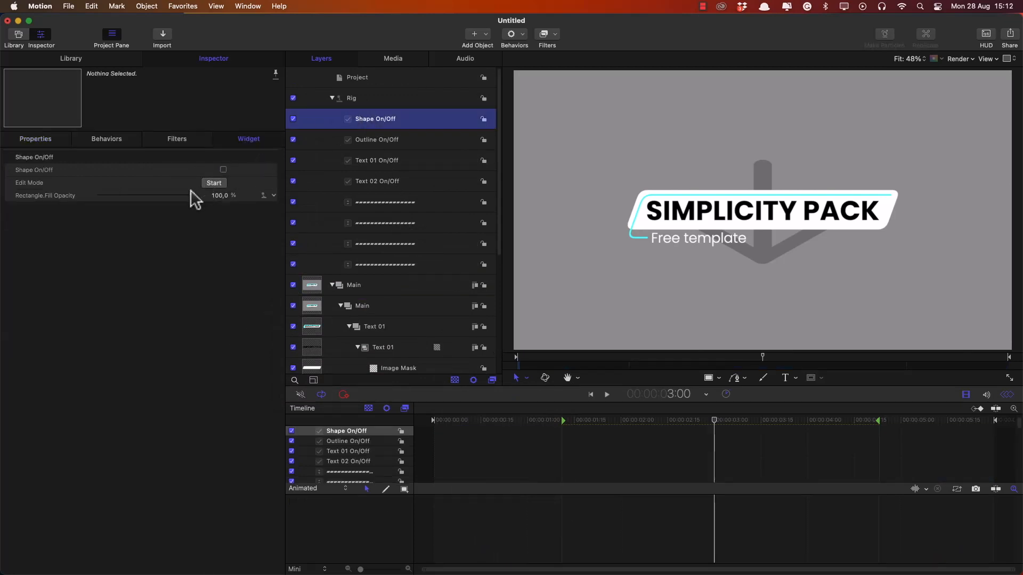
pyautogui.click(417, 133)
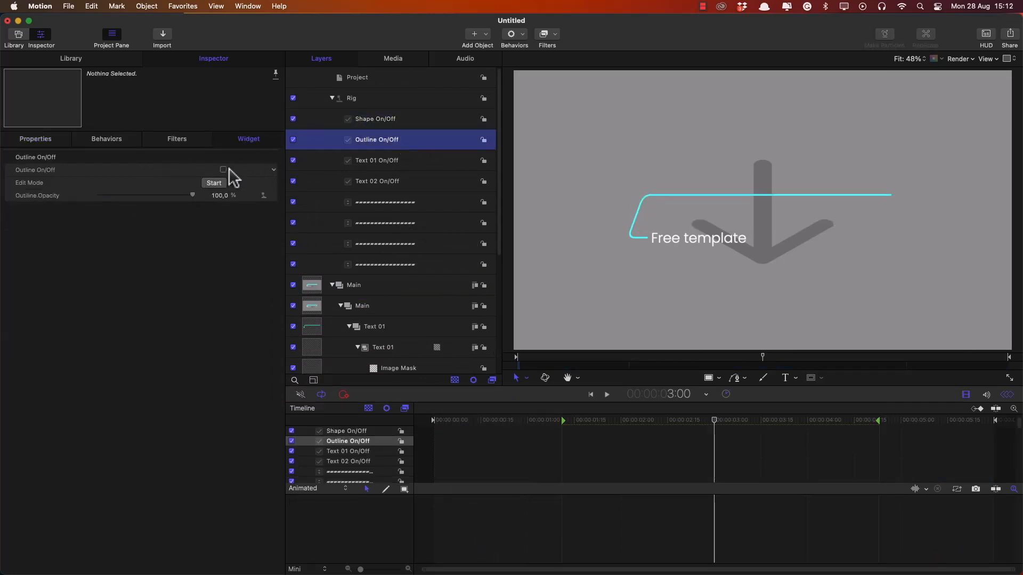
pyautogui.moveTo(184, 196); pyautogui.dragTo(98, 195)
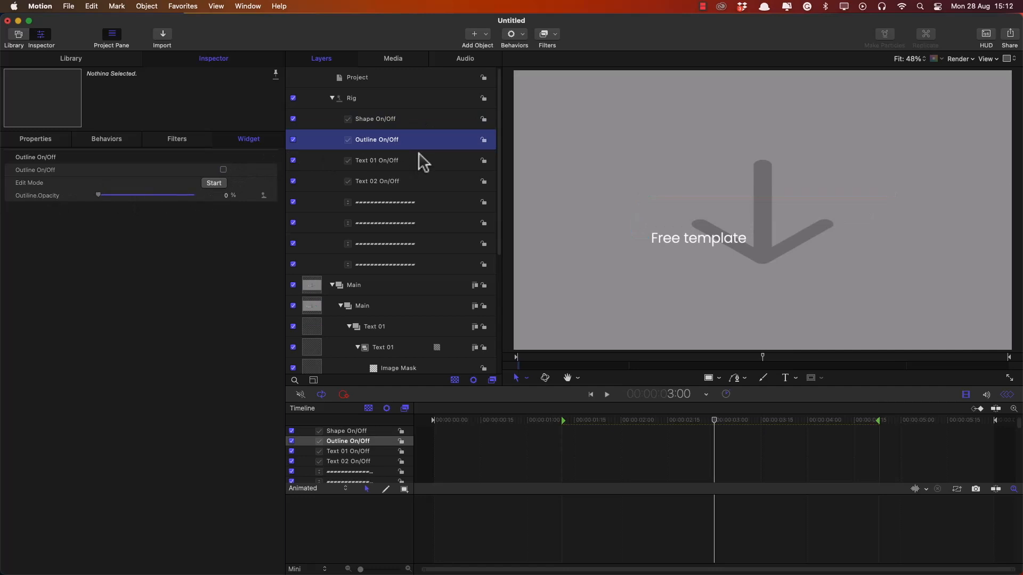
# Turn on the Rig's four On/Off checkboxes and publish the Shape, Outline and Text 02 ones alongside Text 01.
pyautogui.click(383, 162)
pyautogui.click(222, 170)
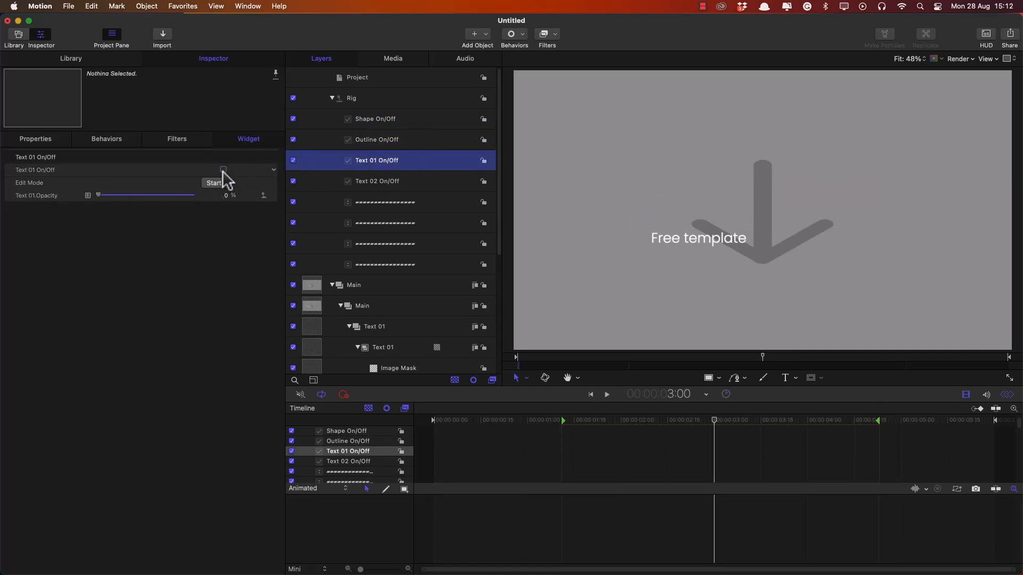
pyautogui.click(223, 170)
pyautogui.click(395, 183)
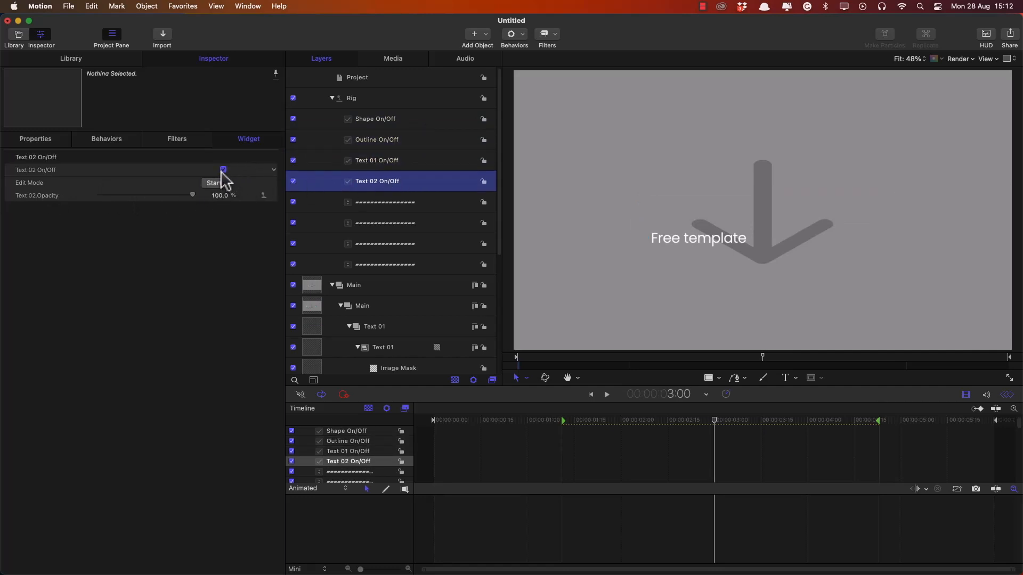
pyautogui.click(223, 169)
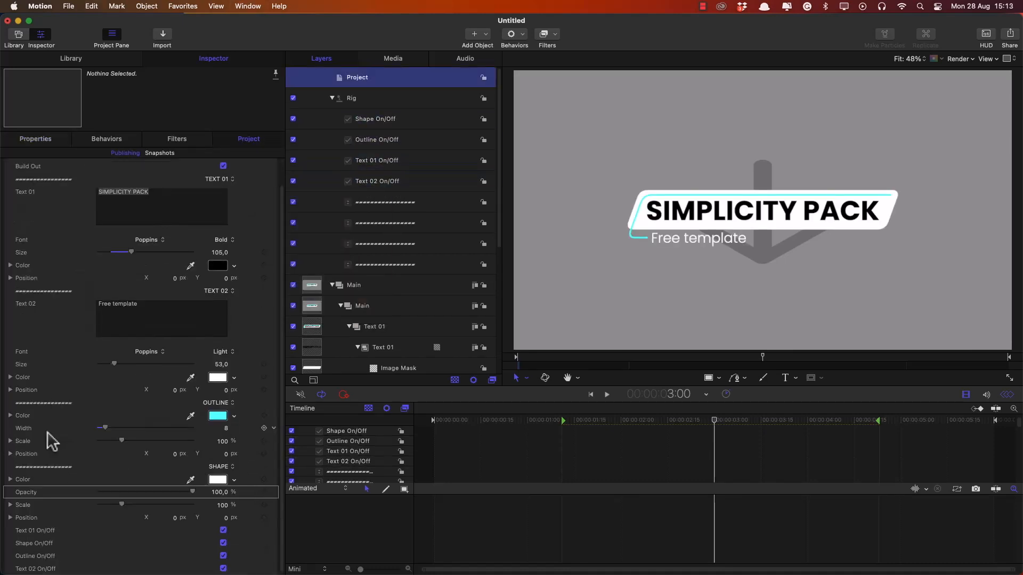
# Move each published On/Off checkbox directly under its matching TEXT 01, TEXT 02, OUTLINE or SHAPE heading in the project's published parameters.
pyautogui.moveTo(51, 439); pyautogui.dragTo(41, 559)
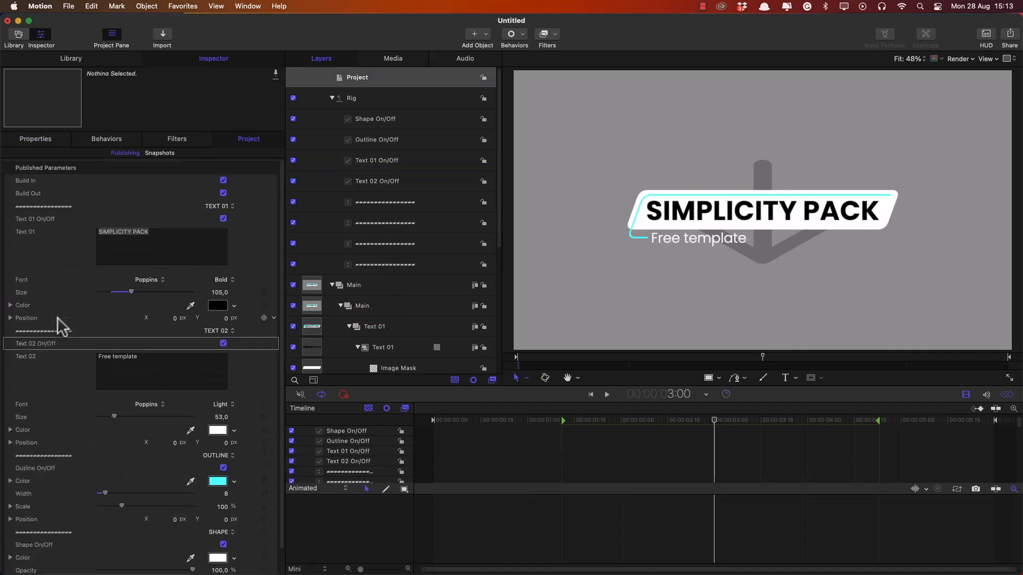
pyautogui.scroll(-2, 34, 327)
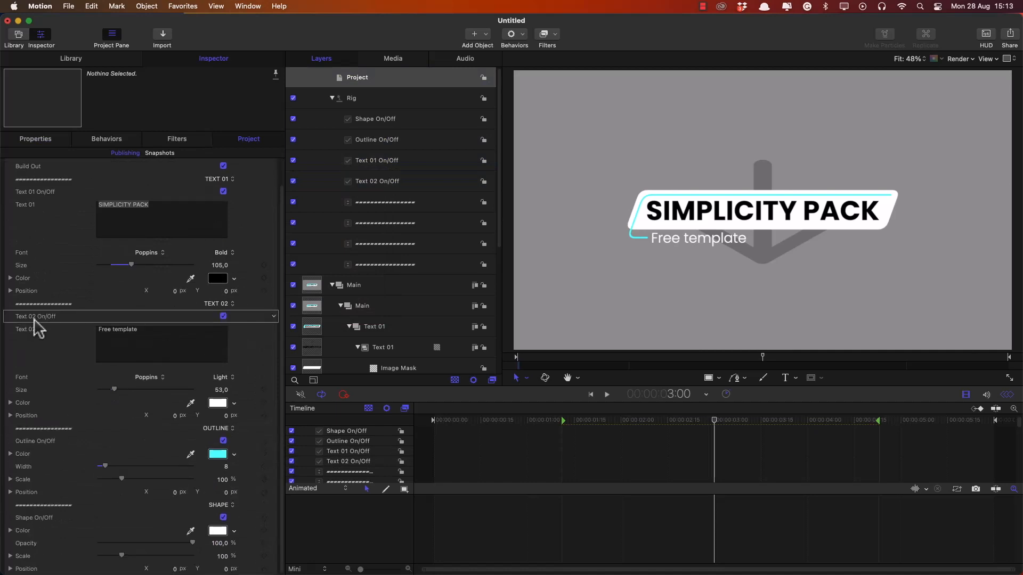
# Publish the Scale and Position parameters of the inner Main group.
pyautogui.click(332, 98)
pyautogui.click(360, 138)
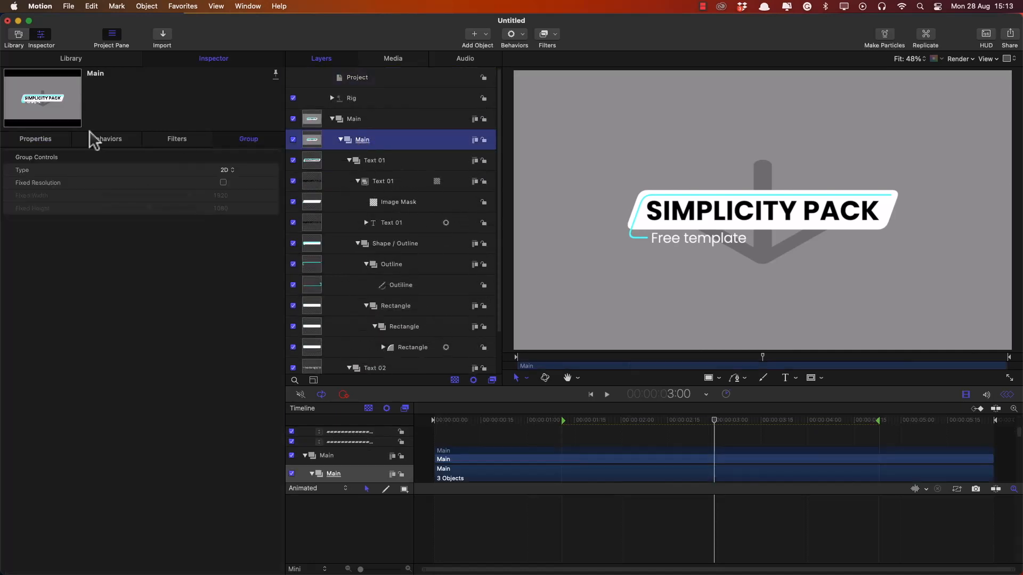
pyautogui.click(35, 139)
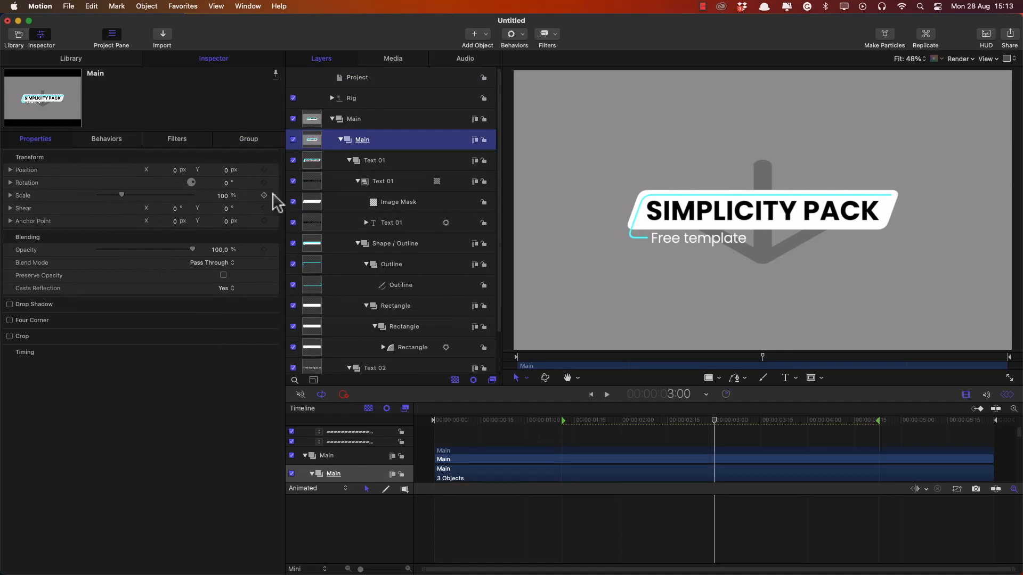
pyautogui.click(272, 196)
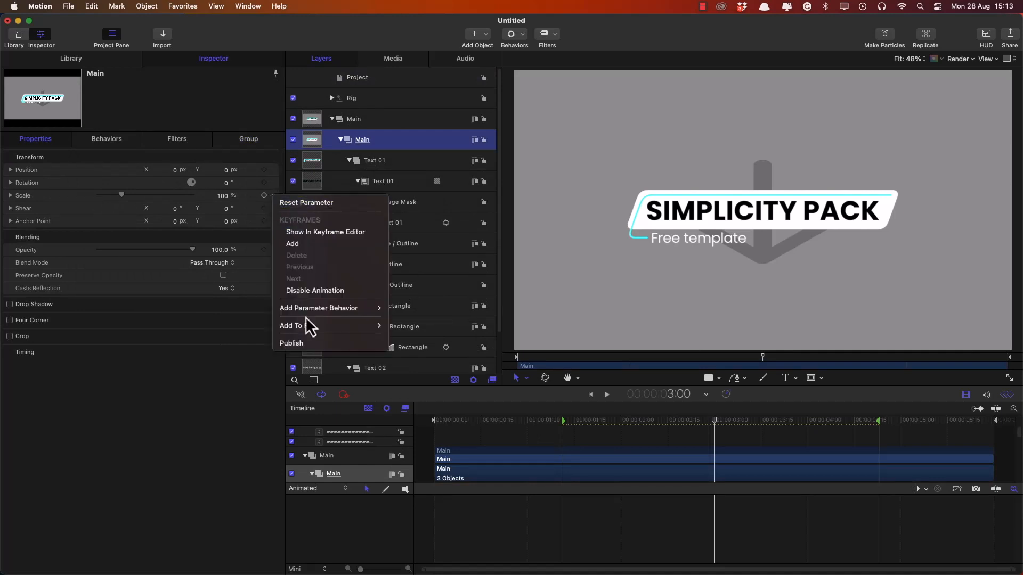
pyautogui.click(274, 169)
pyautogui.click(309, 315)
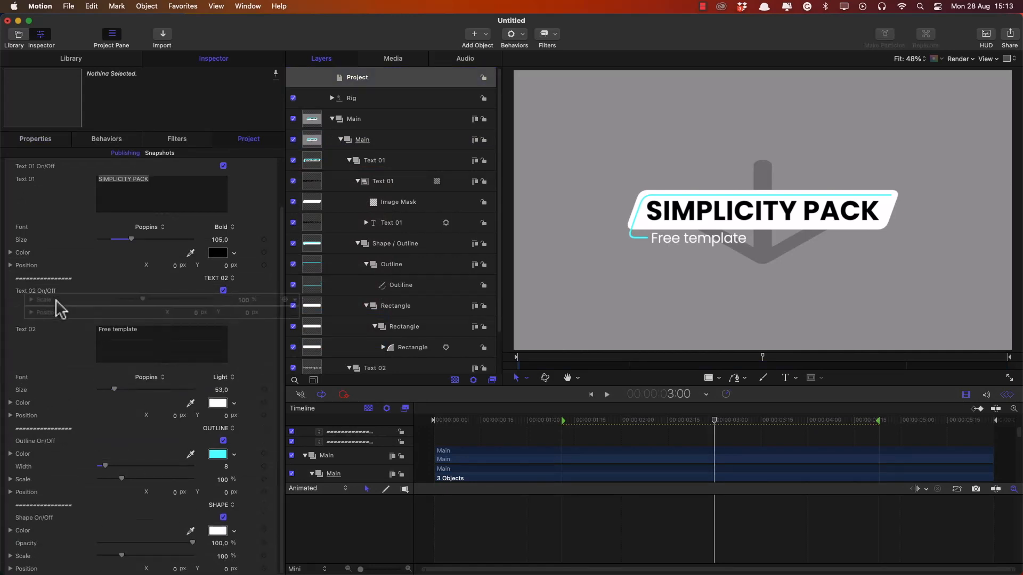
# Place the published Scale and Position below Build Out, named Scale All and Position All, and collapse the outer Main group.
pyautogui.scroll(3, 53, 288)
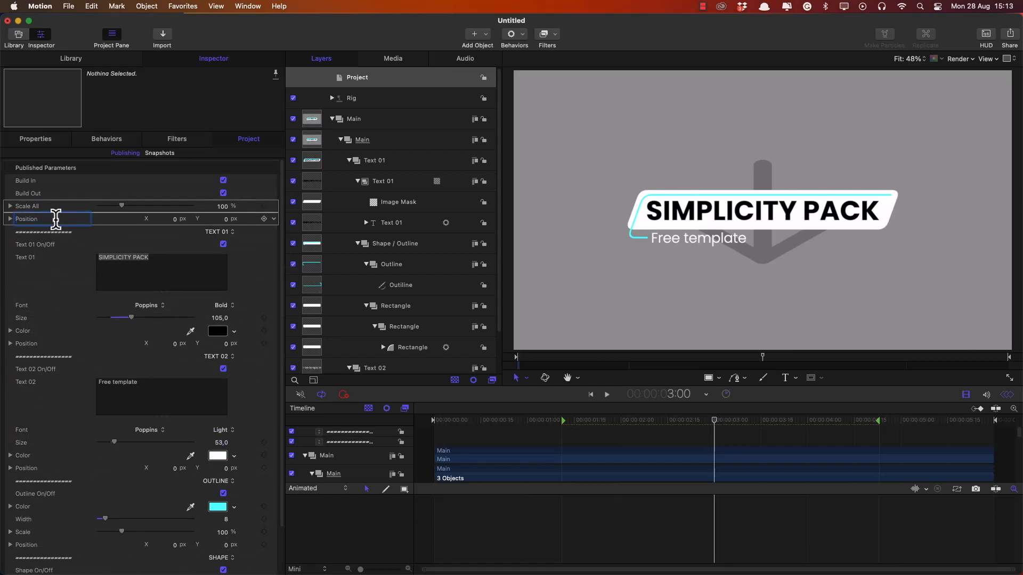
pyautogui.click(353, 120)
pyautogui.click(332, 118)
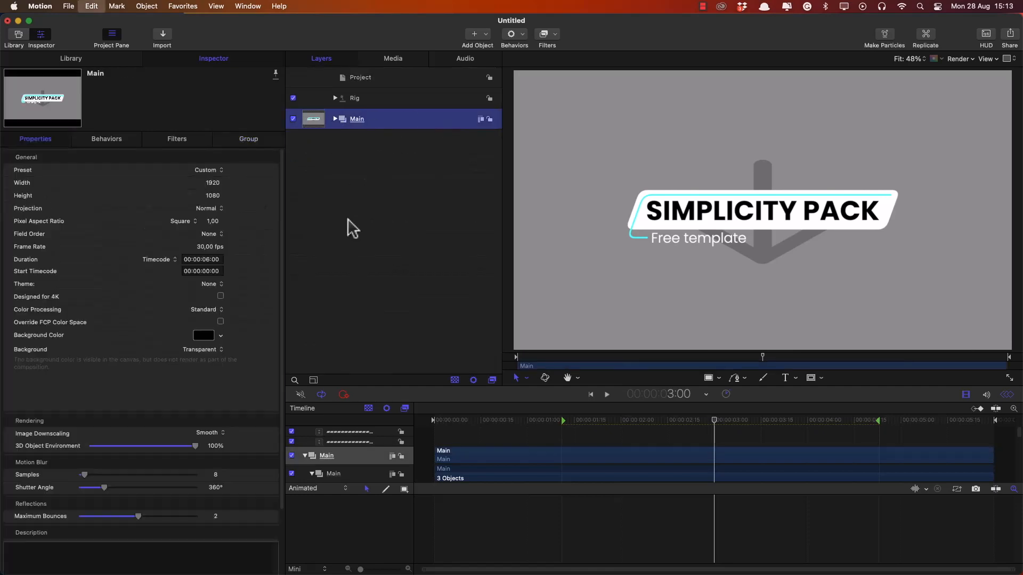
pyautogui.click(347, 218)
pyautogui.scroll(-3, 35, 360)
# Save the project as a title template named Title 01 in a new category called Simplicity Pack.
pyautogui.press('super+s')
pyautogui.write('Title 01')
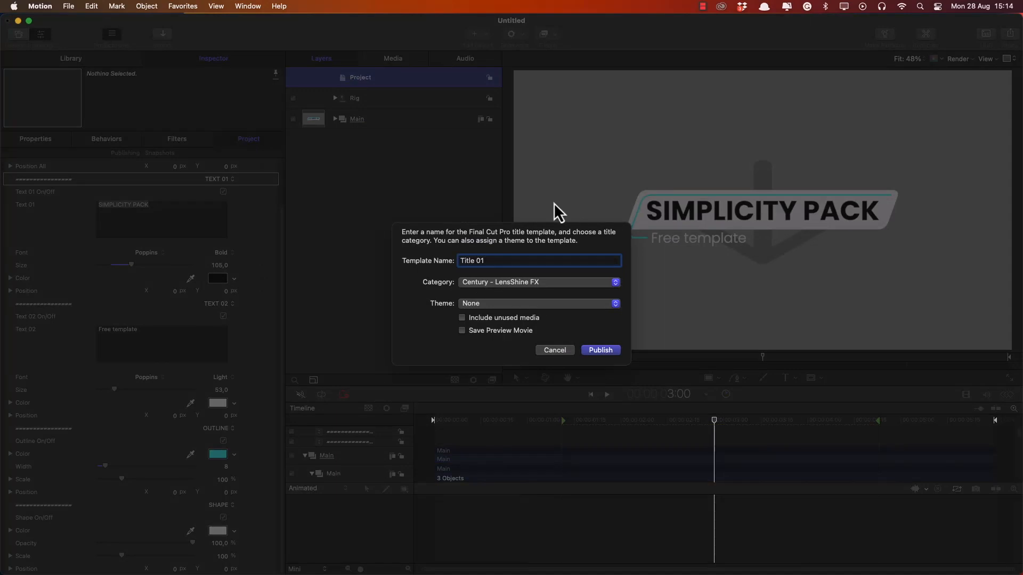
pyautogui.click(499, 283)
pyautogui.click(494, 353)
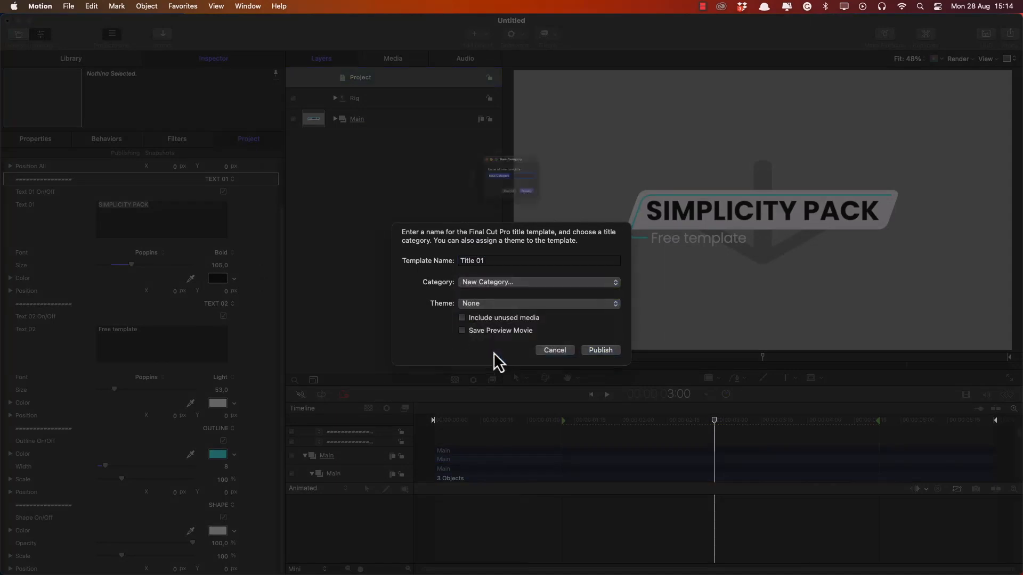
pyautogui.write('Simplicity Pack')
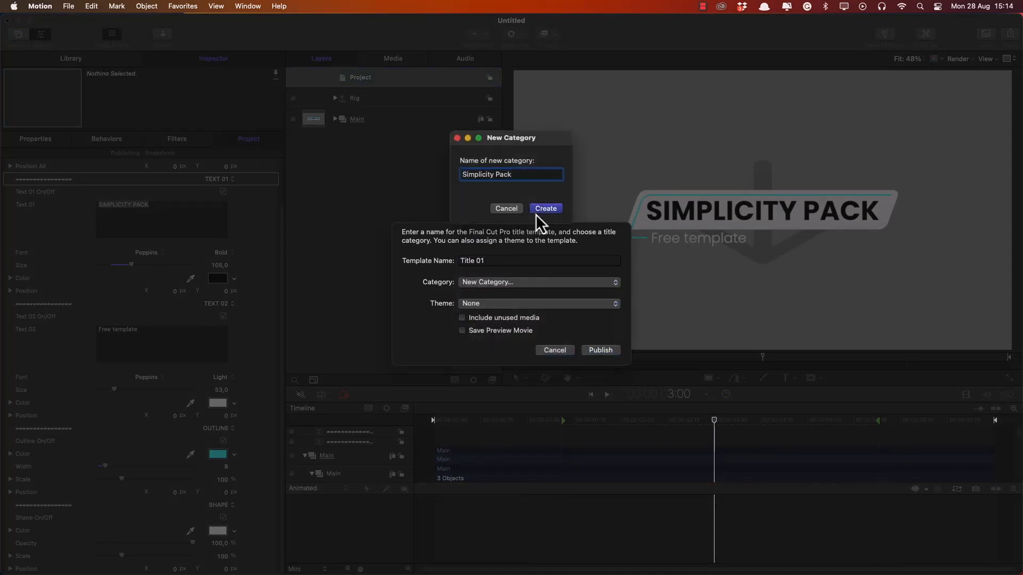
pyautogui.click(537, 211)
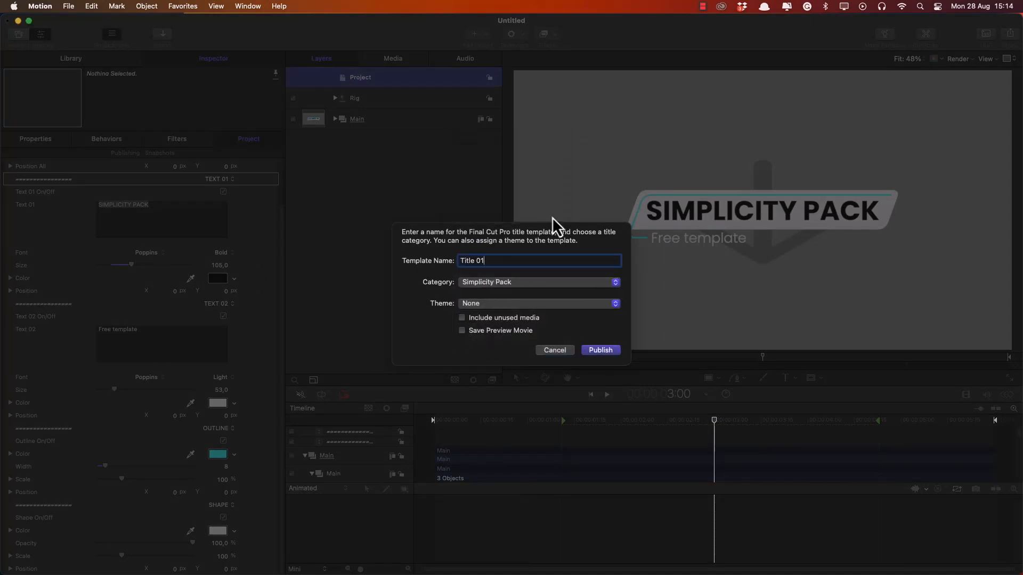
# Assign the template to a new theme named Titles and publish it.
pyautogui.click(485, 305)
pyautogui.click(488, 319)
pyautogui.write('Titles')
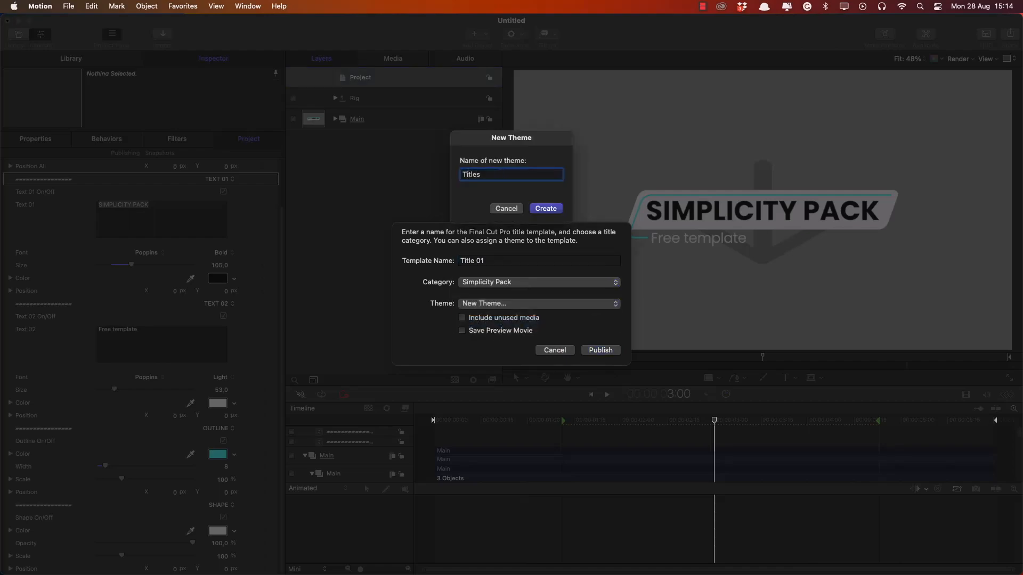
pyautogui.click(548, 209)
pyautogui.click(600, 352)
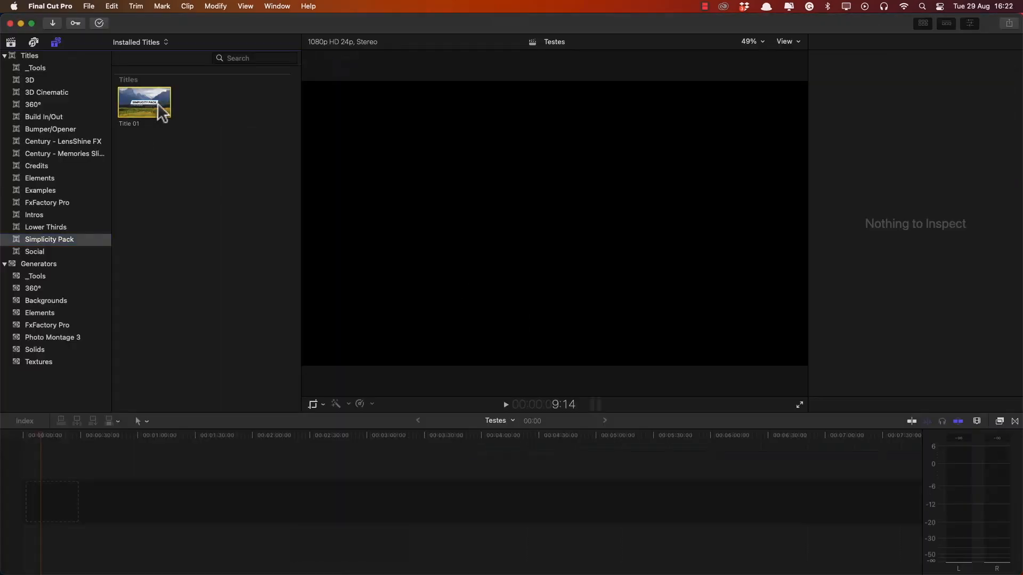
# In Final Cut Pro, add Title 01 from the Simplicity Pack titles to the Testes timeline with 1080p HD video at 30p.
pyautogui.moveTo(162, 113); pyautogui.dragTo(29, 496)
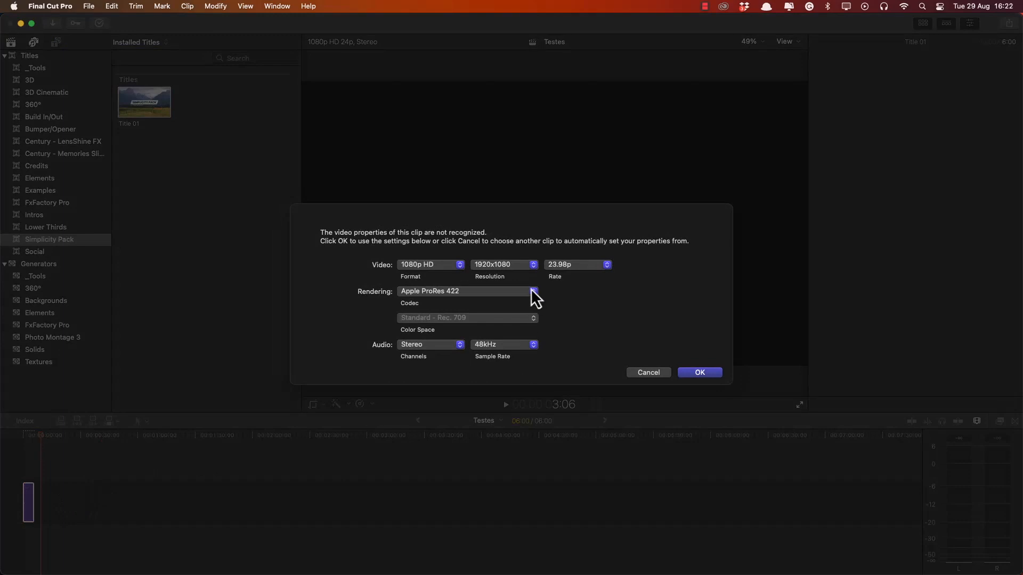
pyautogui.click(578, 265)
pyautogui.click(559, 322)
pyautogui.click(685, 372)
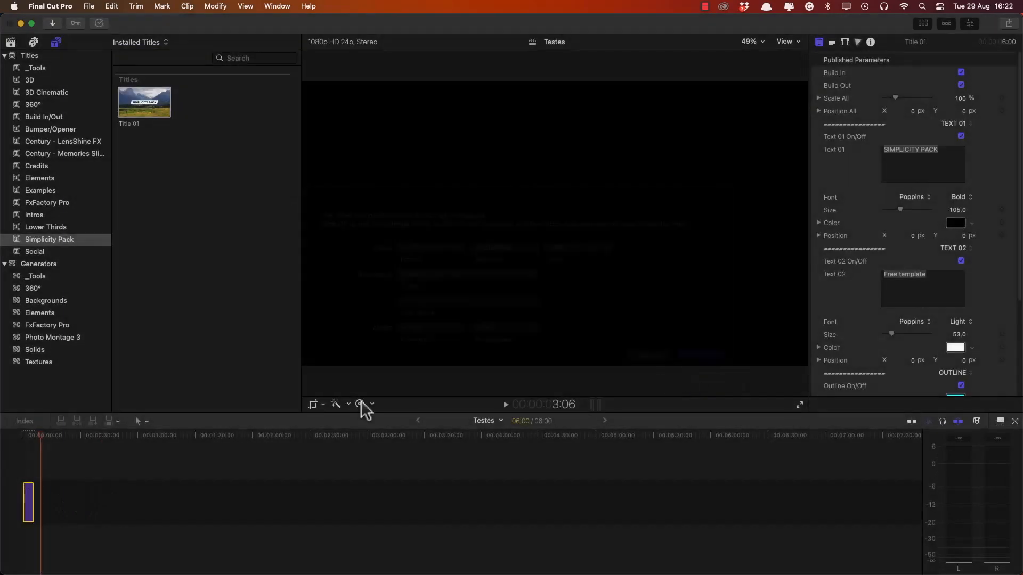
# Play the title from the start of the timeline and review its published parameters.
pyautogui.click(21, 436)
pyautogui.press('space')
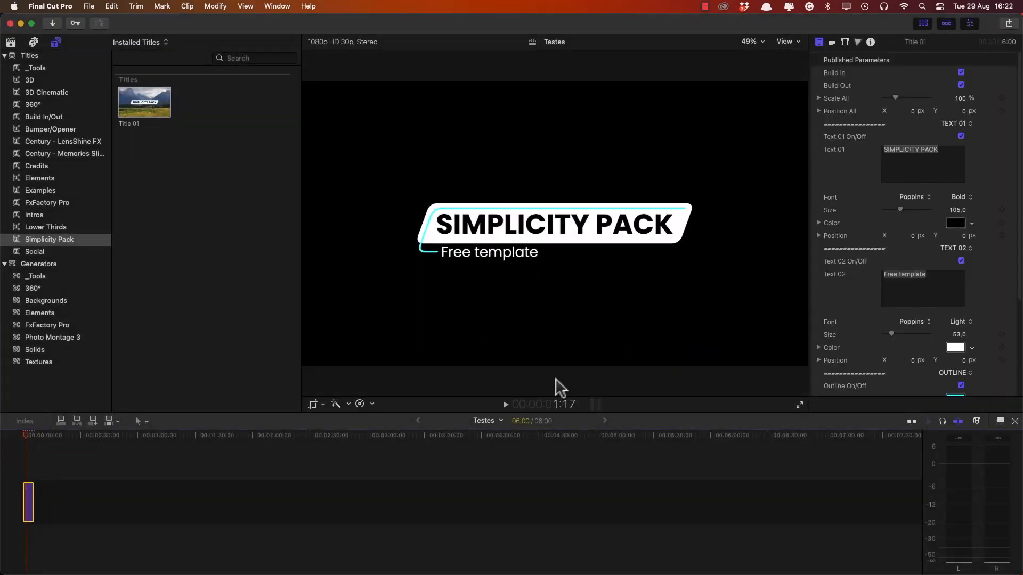
pyautogui.scroll(-4, 868, 131)
pyautogui.scroll(4, 874, 197)
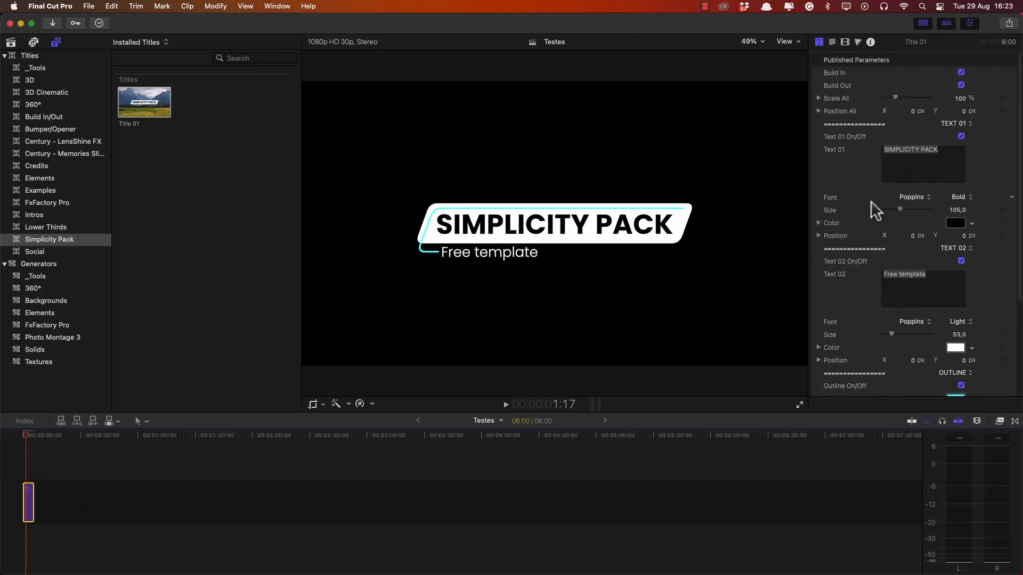